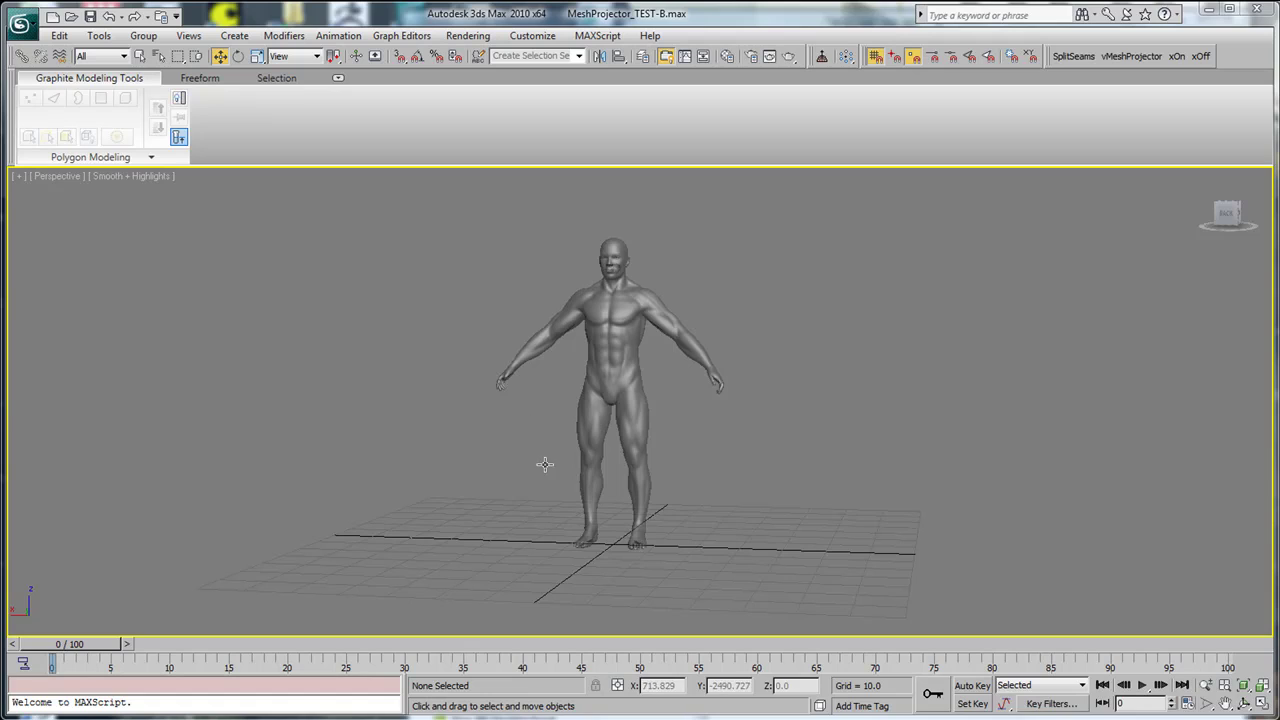
- Select the male figure and examine its wireframe density around the hips and thighs
click(617, 360)
scroll(617, 360, up, 5)
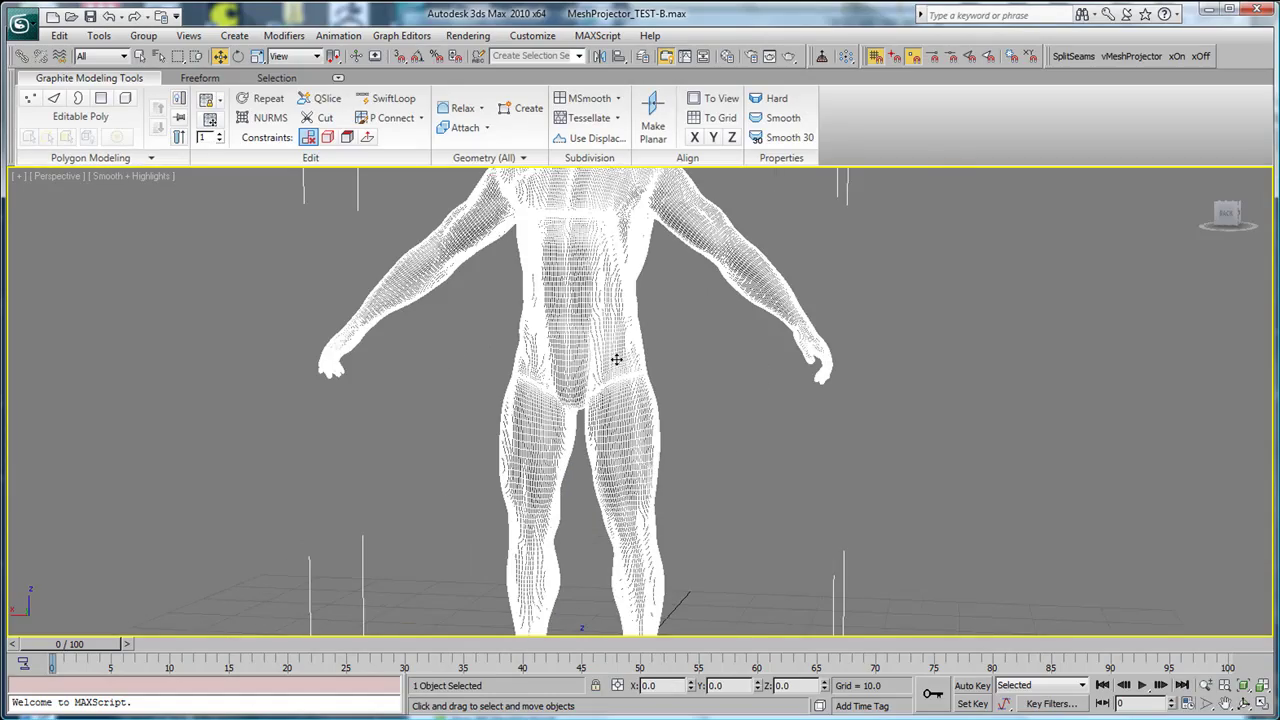
scroll(617, 360, up, 3)
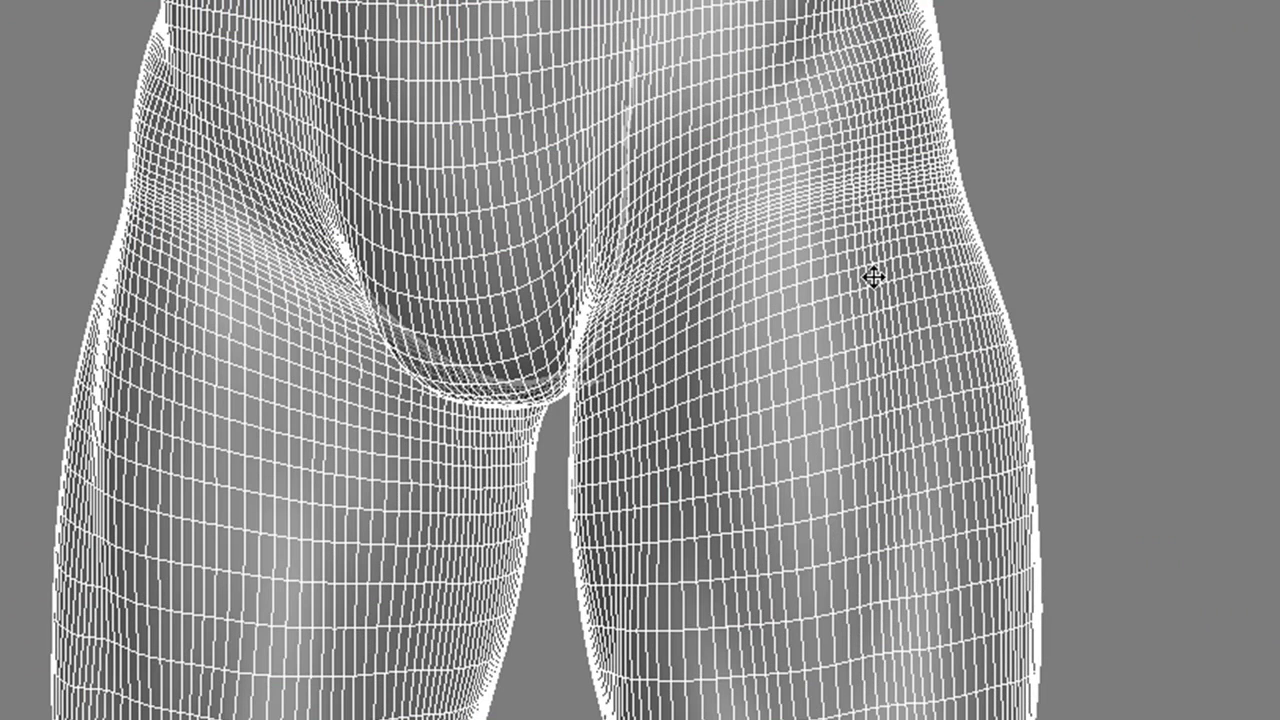
scroll(873, 277, down, 5)
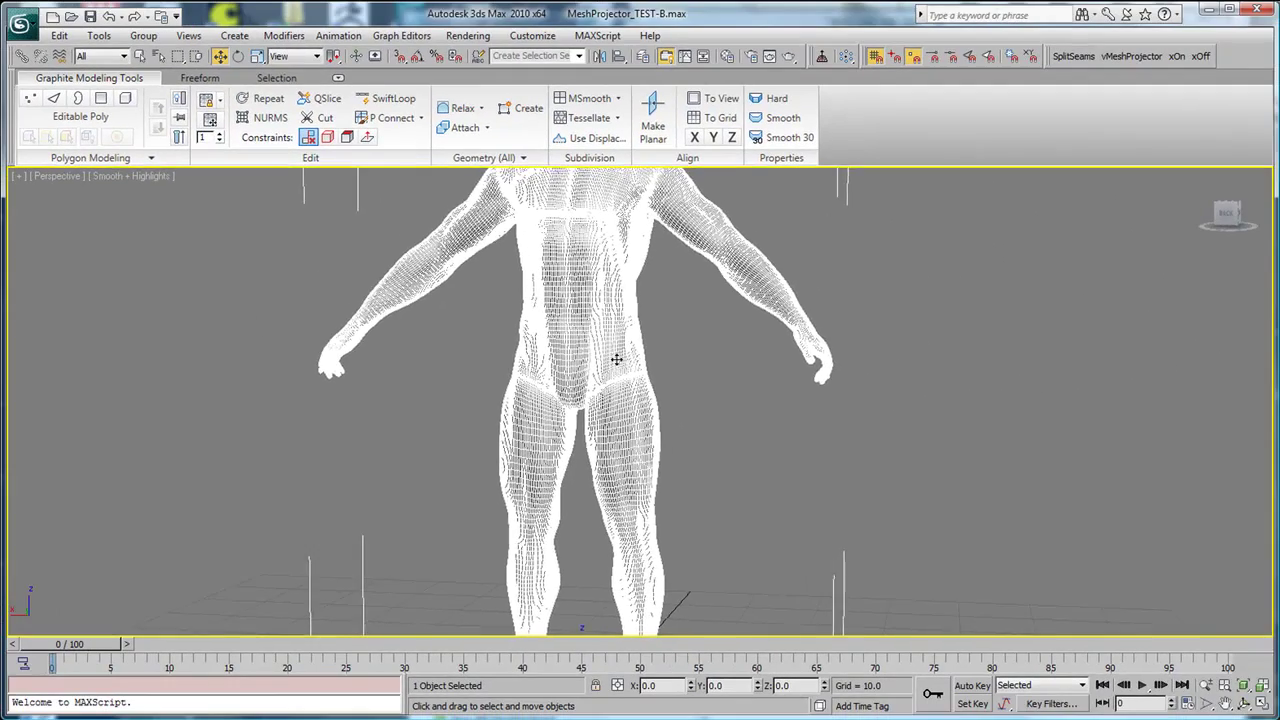
scroll(617, 359, down, 4)
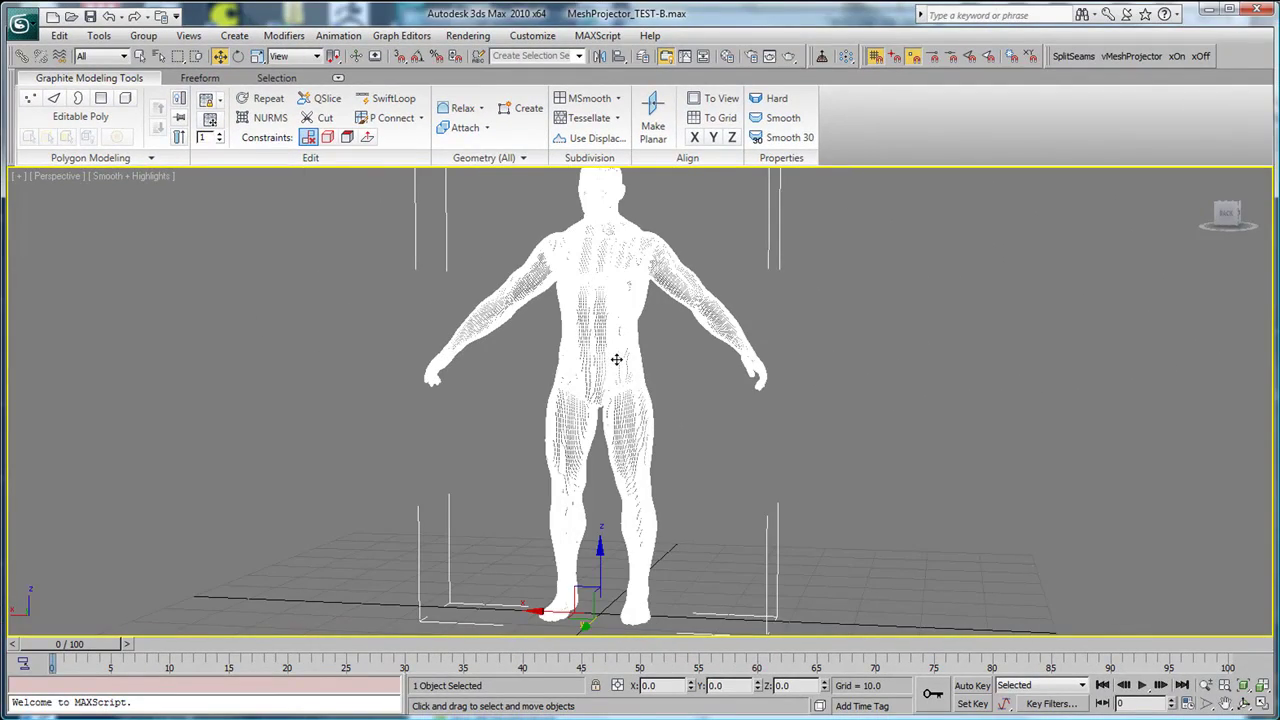
- Open vMesh Projector and add the body mesh Group1 to its target objects by picking it in the viewport
click(1129, 57)
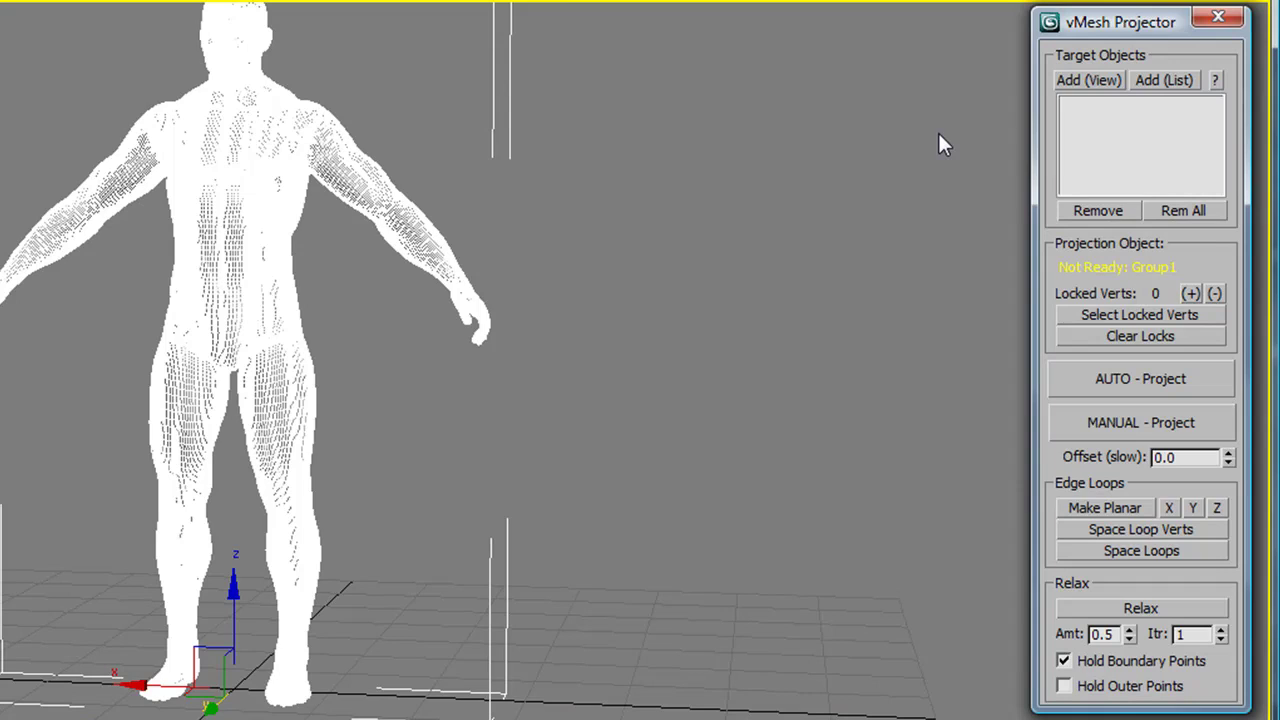
click(1097, 86)
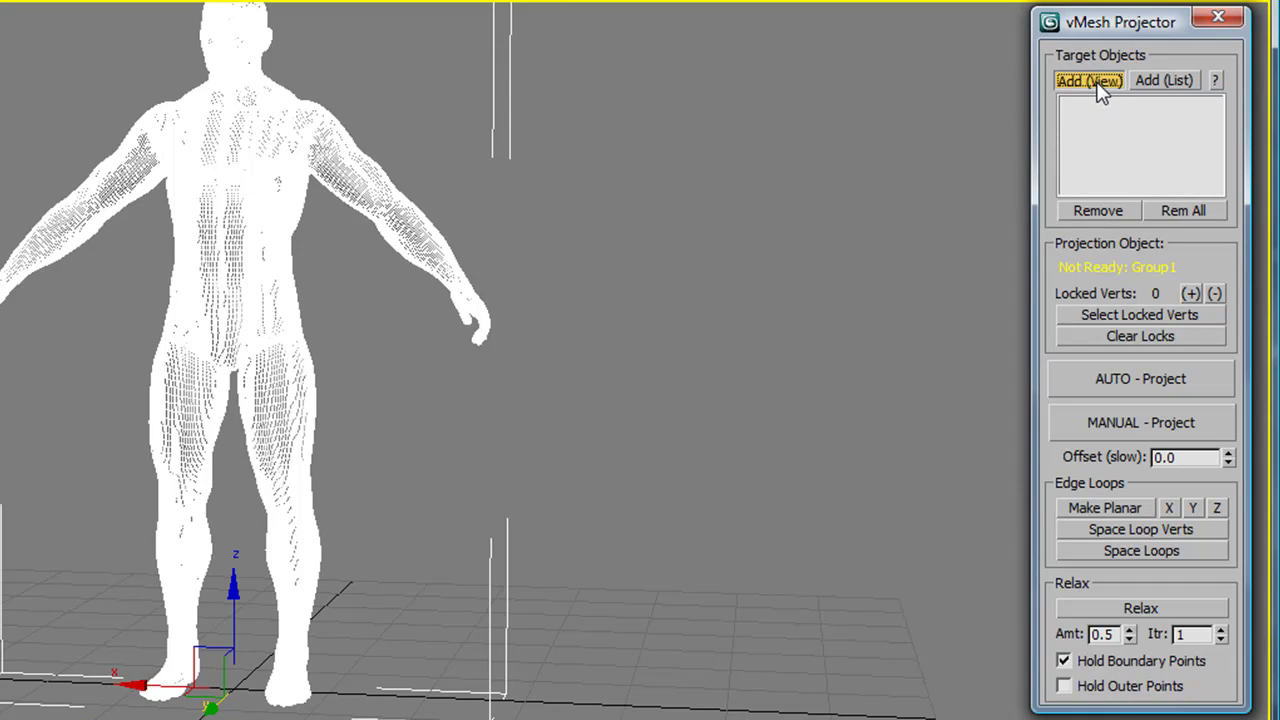
click(343, 175)
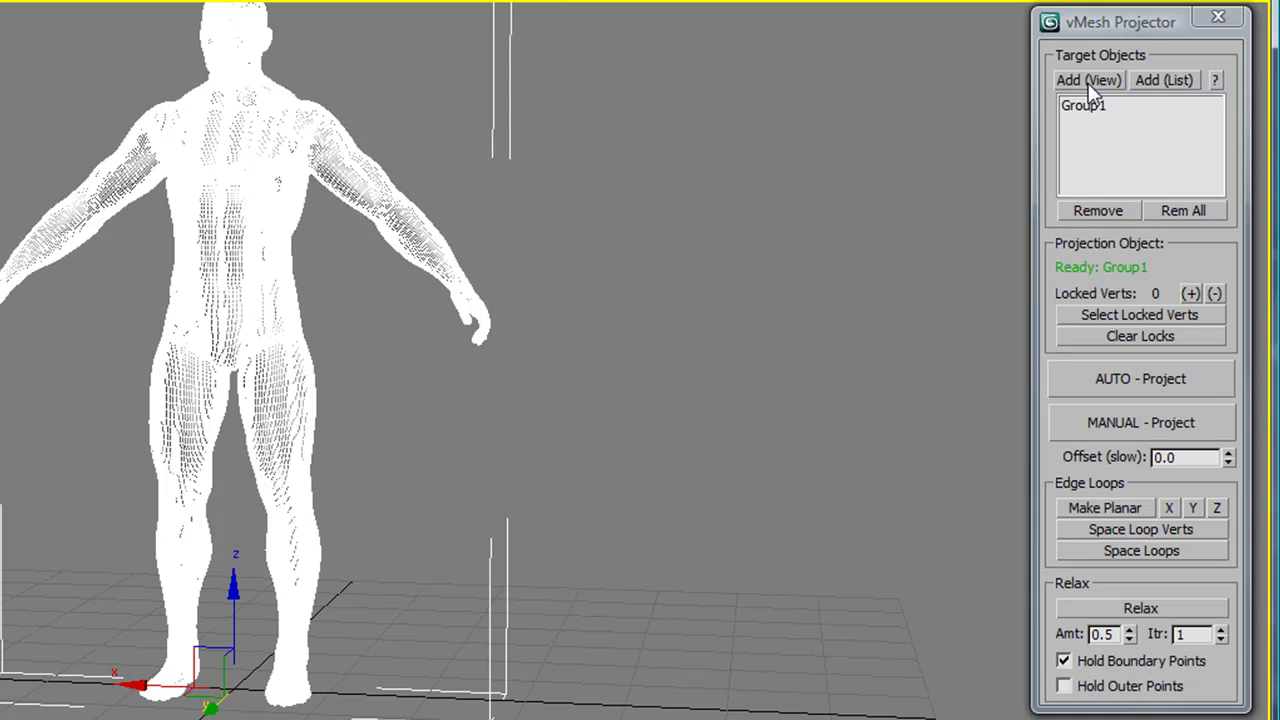
click(1156, 80)
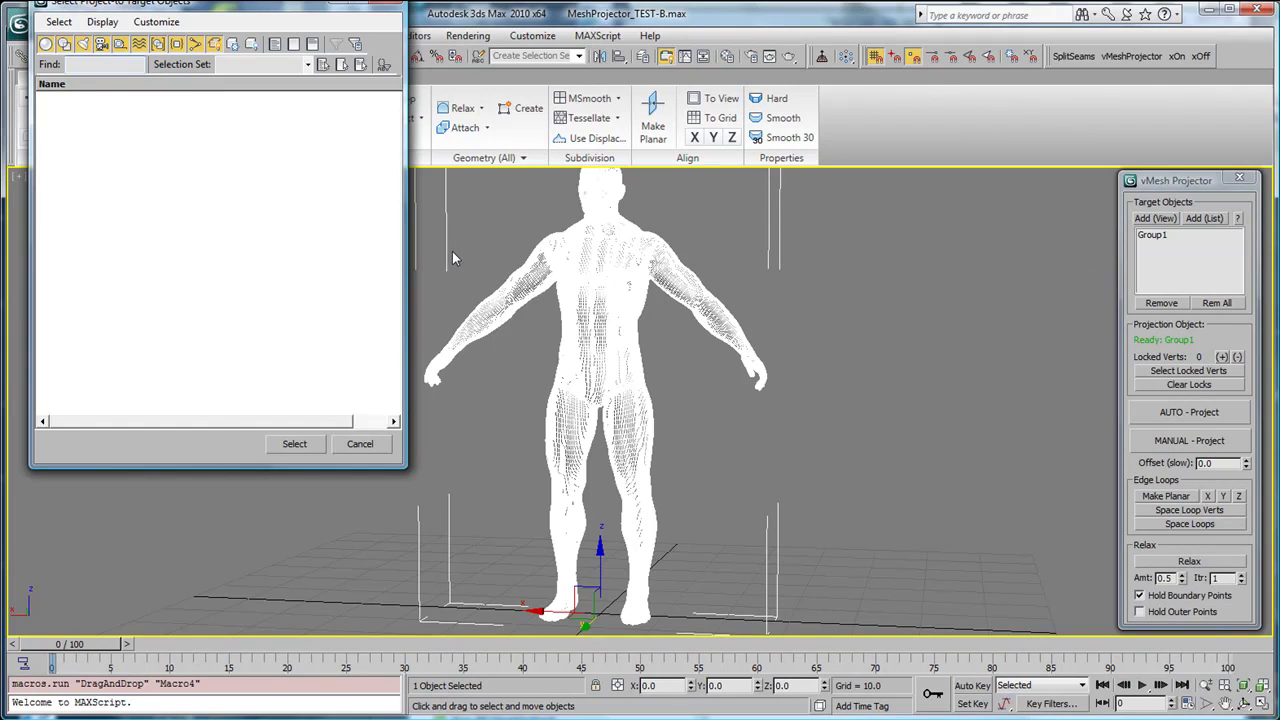
key(Escape)
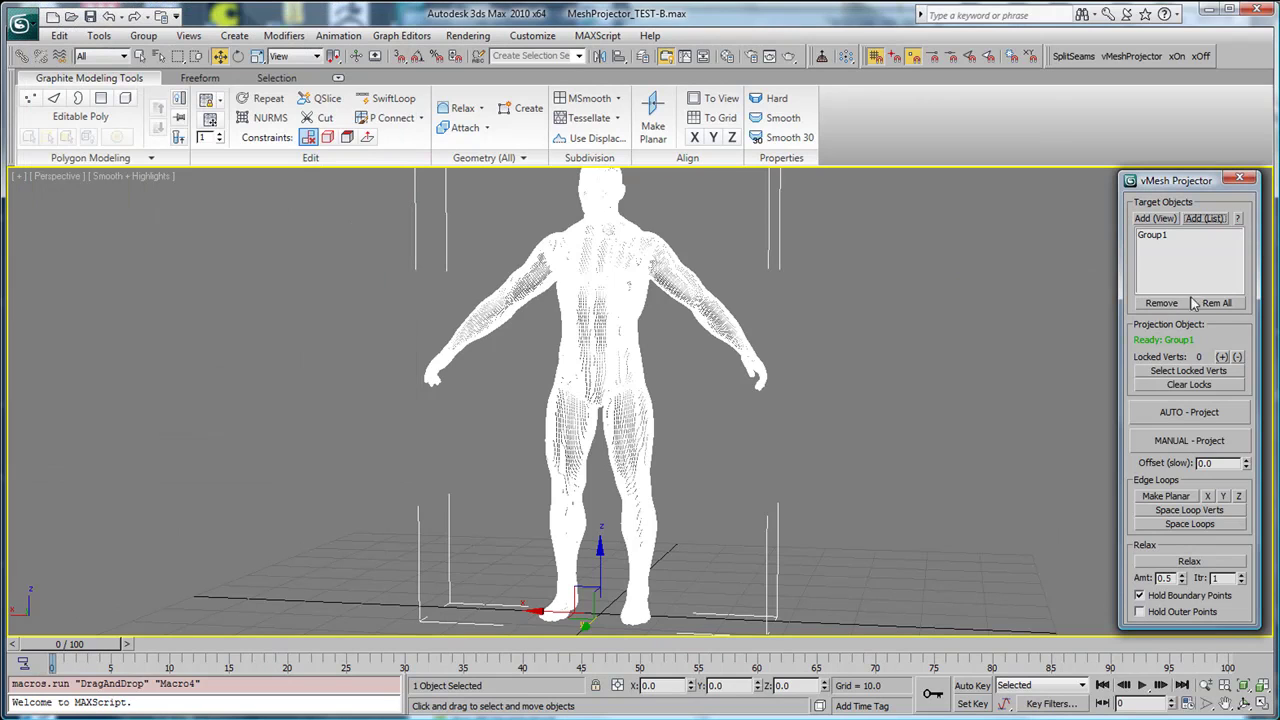
click(1152, 236)
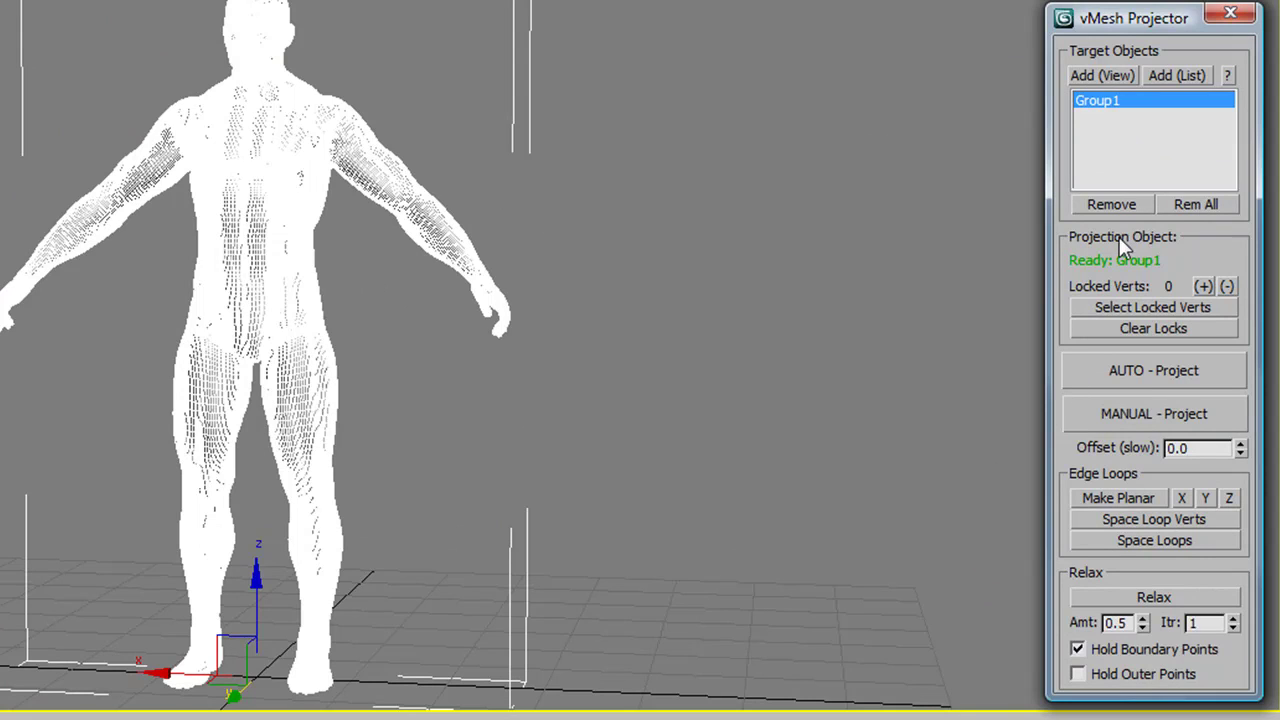
- Clear the selection and create a cylinder about 12.4 units high around the figure's left foot
click(817, 344)
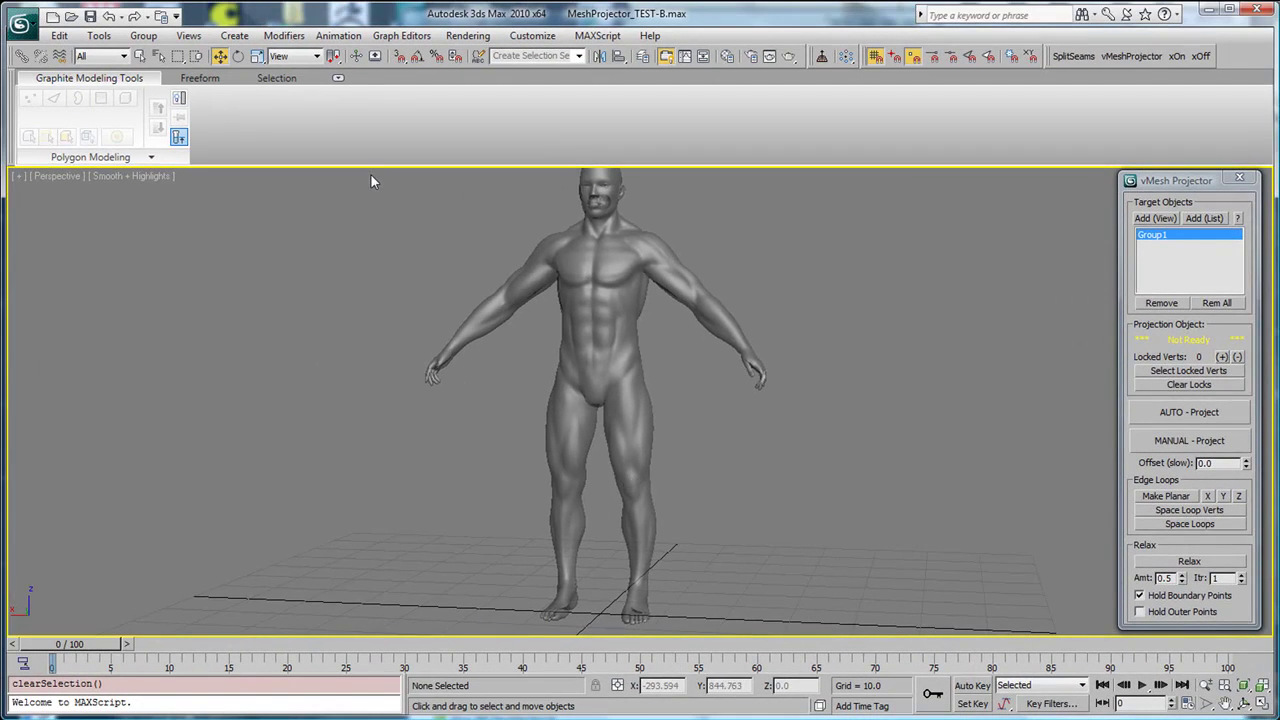
click(236, 36)
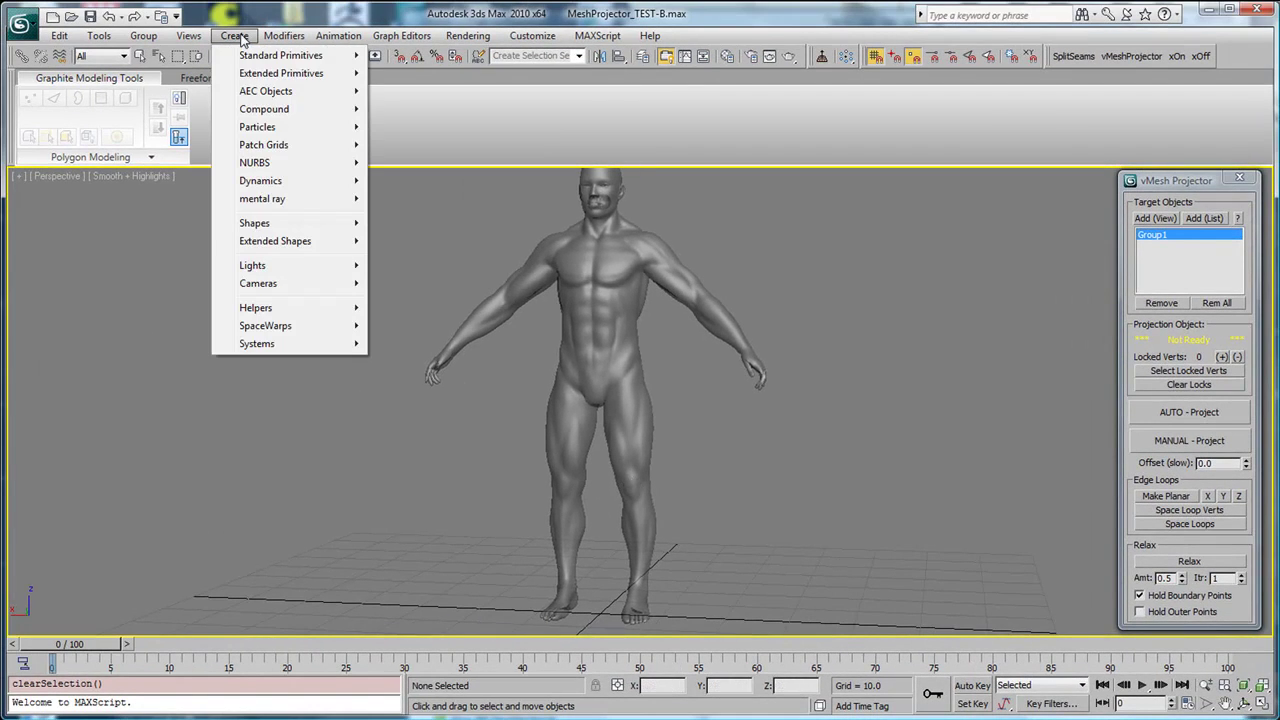
mouse_move(300, 55)
click(392, 126)
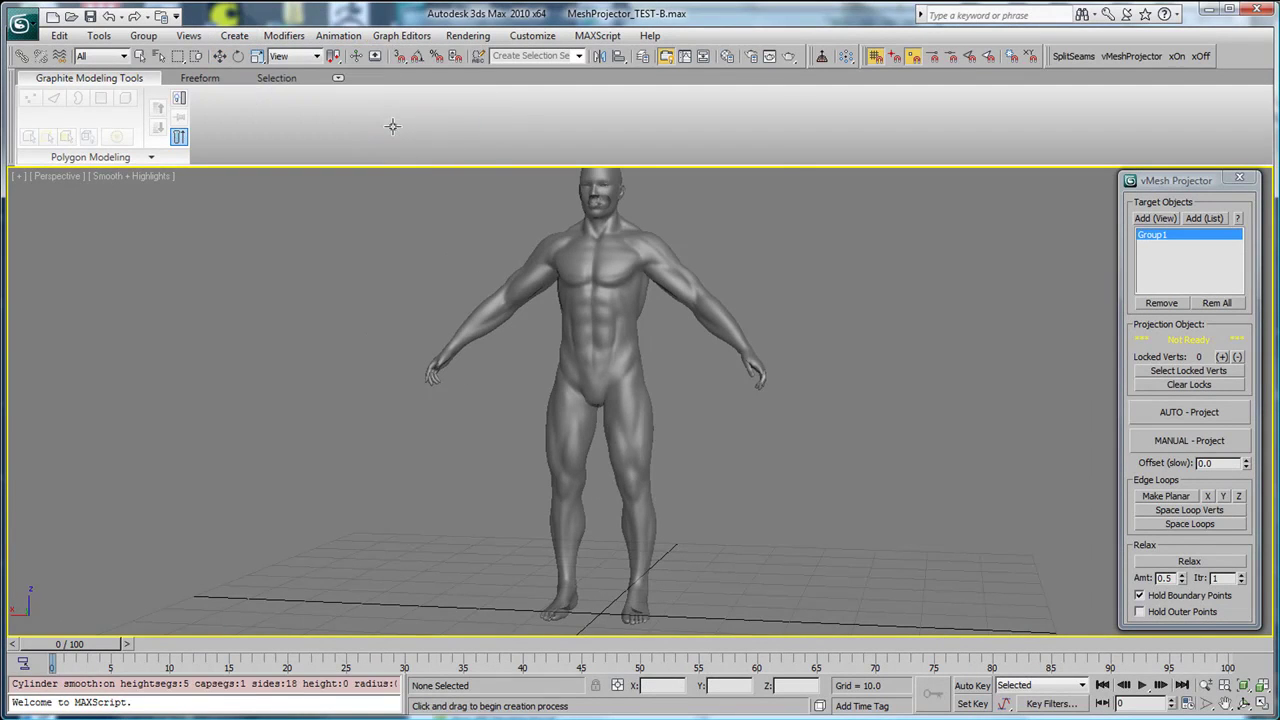
drag(630, 618, 656, 612)
click(648, 530)
- Move the cylinder up about 4.65 units and about 2.2 units back in Y so it surrounds the left lower leg
key(w)
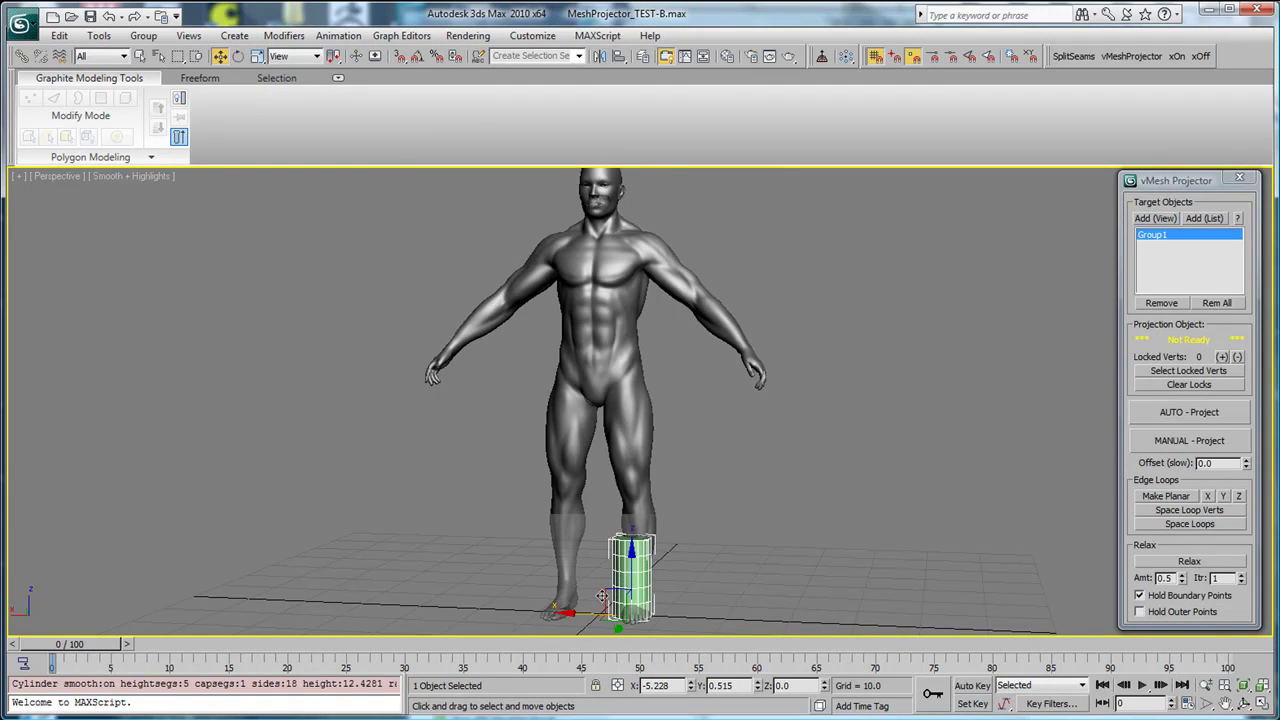
drag(610, 588, 613, 566)
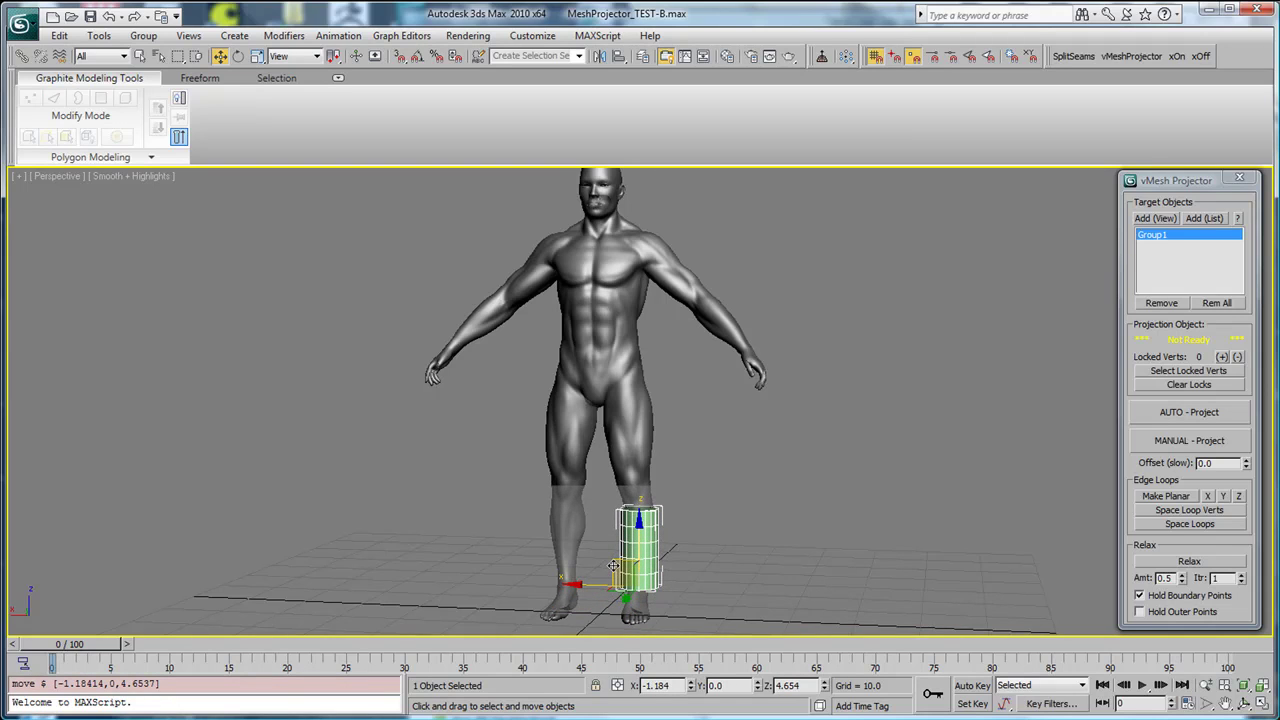
scroll(613, 566, up, 6)
middle_drag(715, 440, 700, 400)
drag(600, 440, 656, 455)
- Rotate the cylinder about -1.5 degrees around X and 2.9 degrees around Y to follow the lower leg
alt+middle_drag(656, 455, 636, 375)
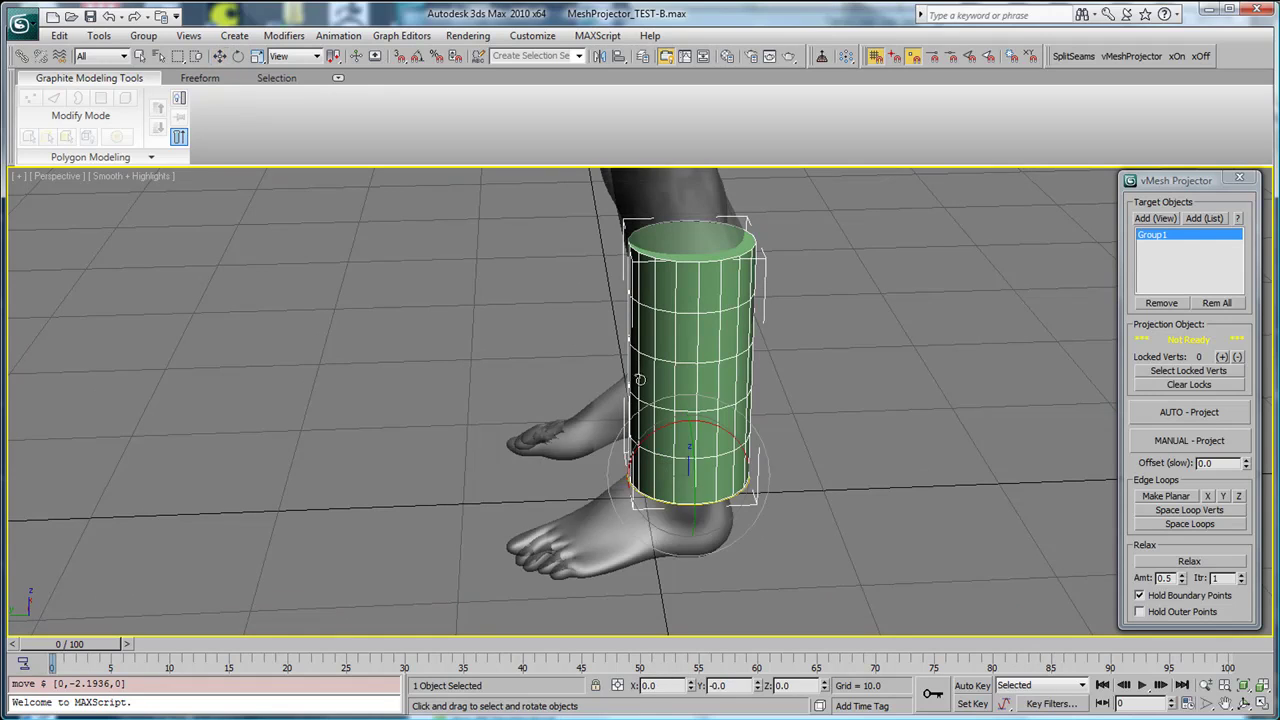
key(e)
drag(671, 429, 668, 428)
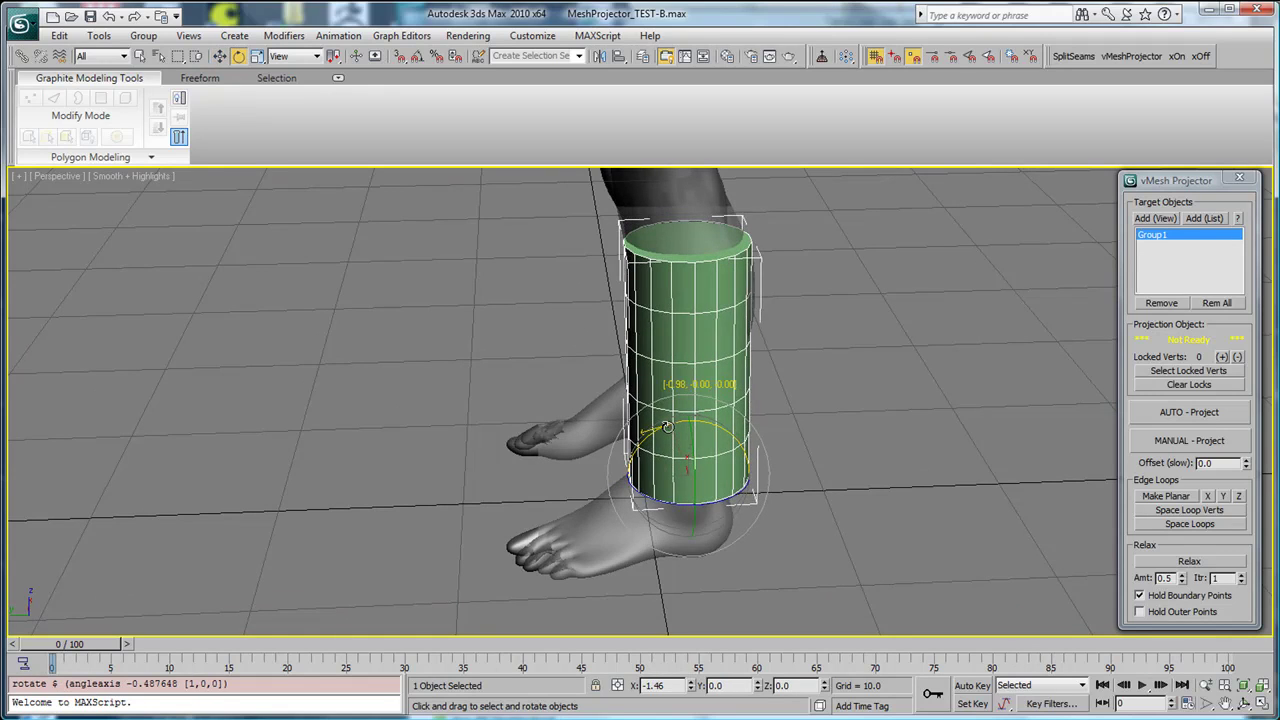
alt+middle_drag(726, 385, 727, 436)
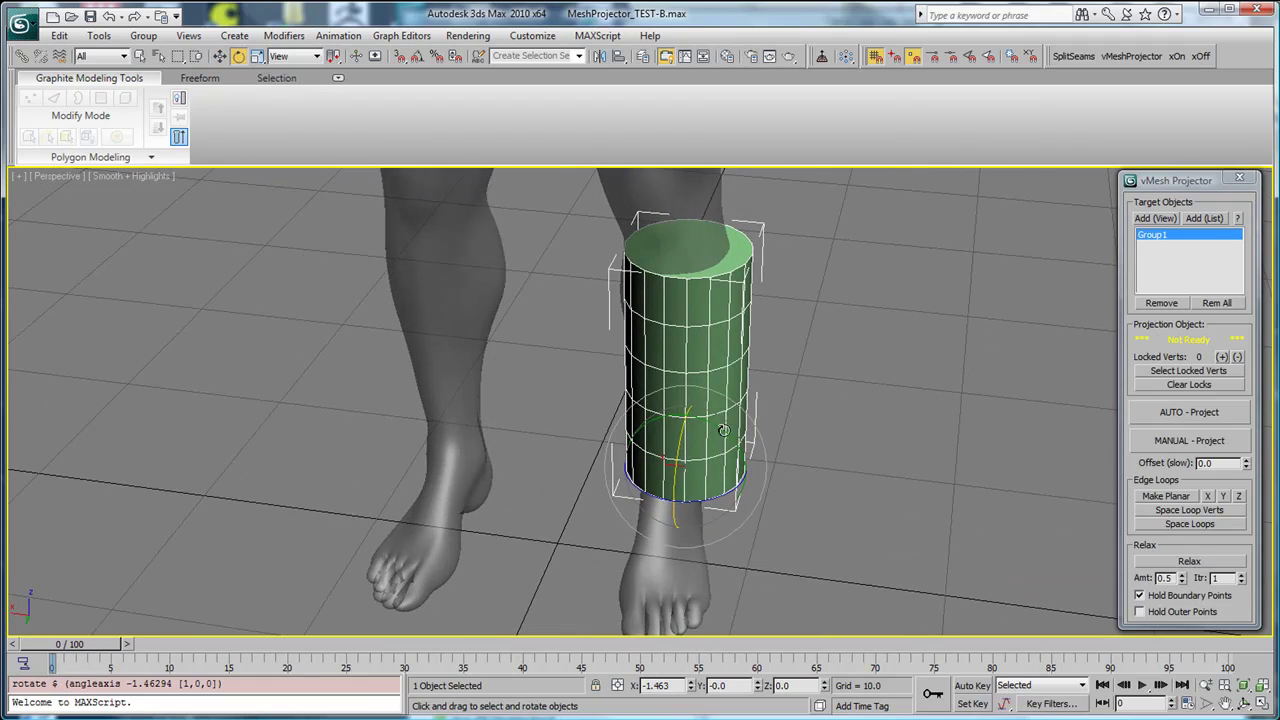
drag(730, 439, 724, 431)
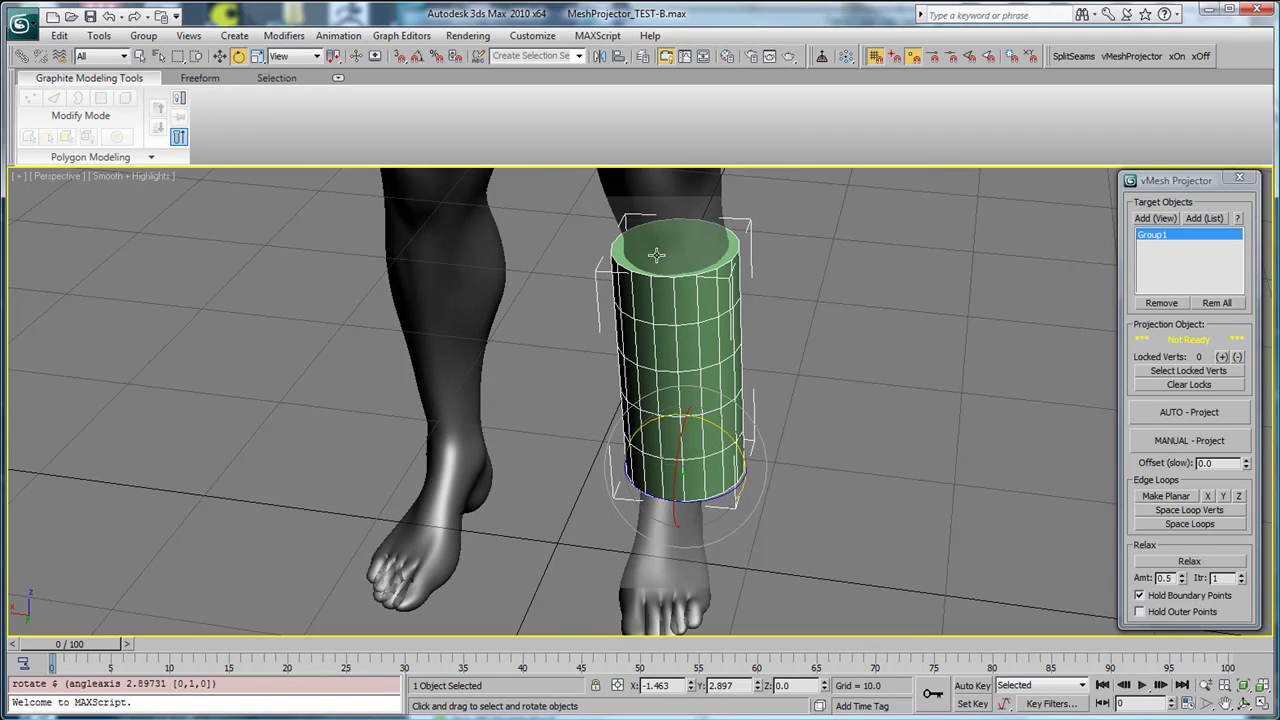
- Shift the cylinder about 0.2 units along X and rotate it about -1.6 degrees around Y to center it on the leg
alt+middle_drag(691, 443, 663, 290)
key(w)
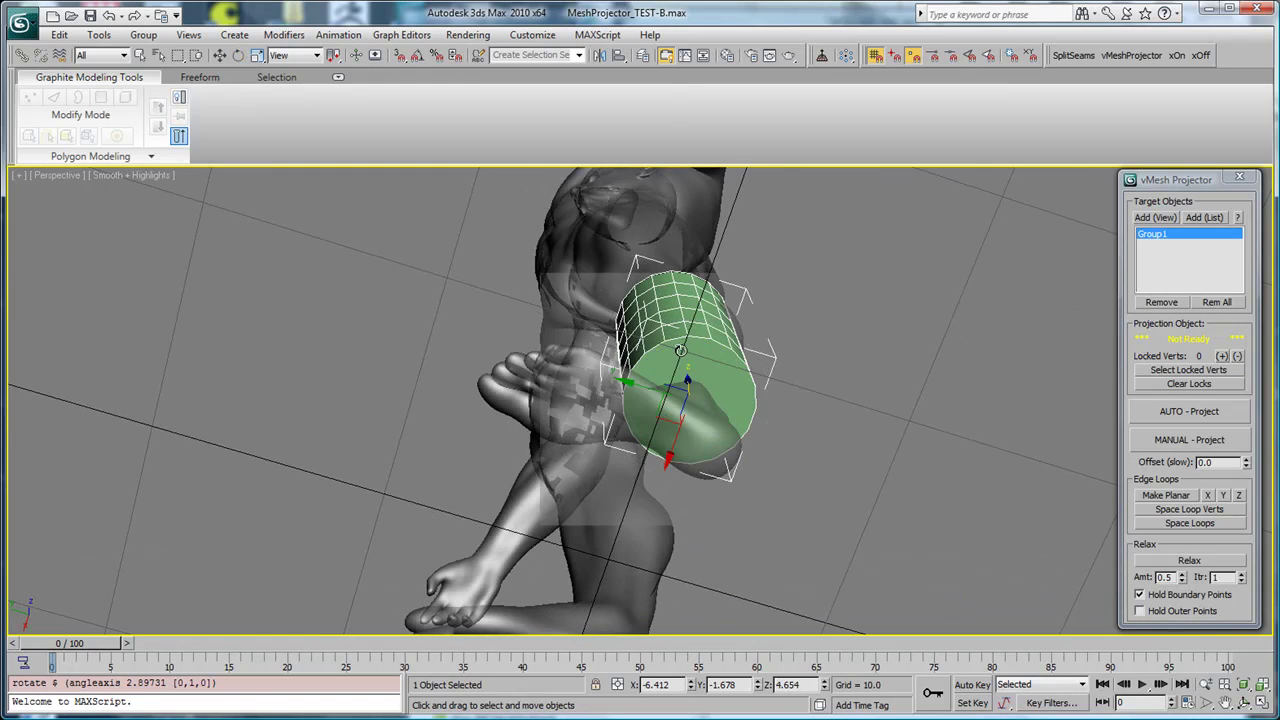
drag(670, 446, 666, 456)
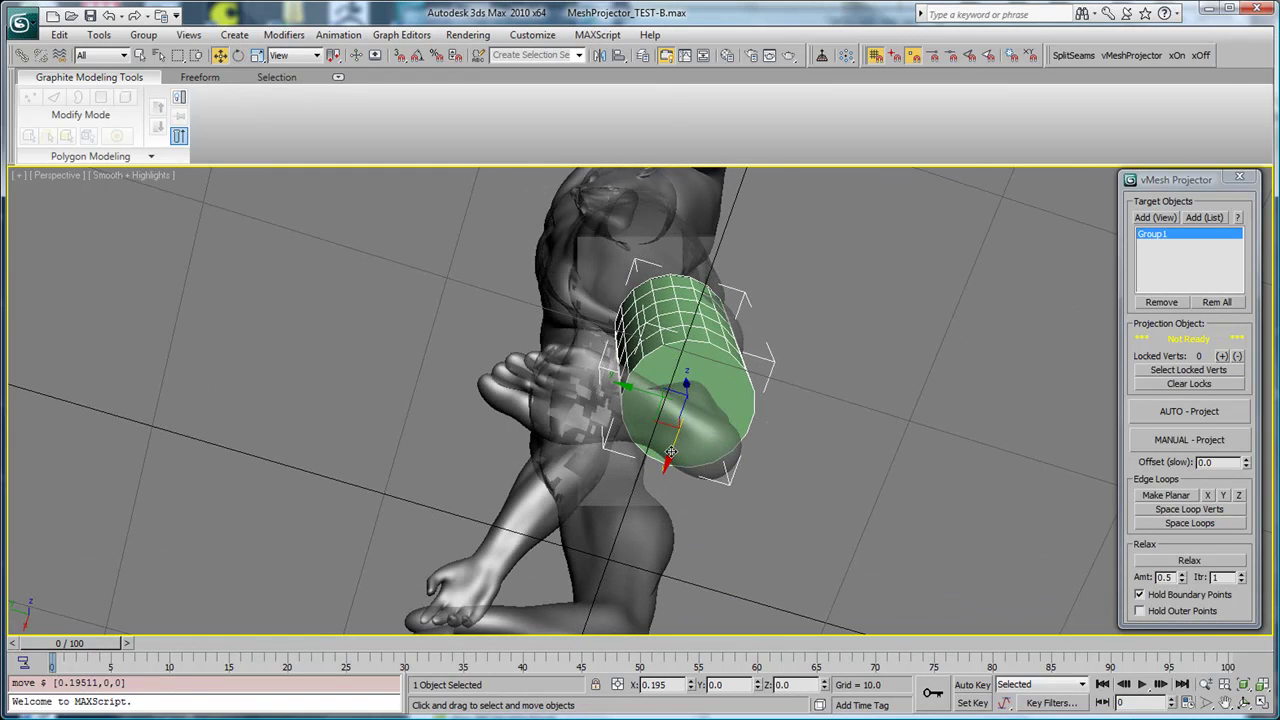
alt+middle_drag(667, 272, 748, 412)
key(e)
drag(661, 420, 664, 421)
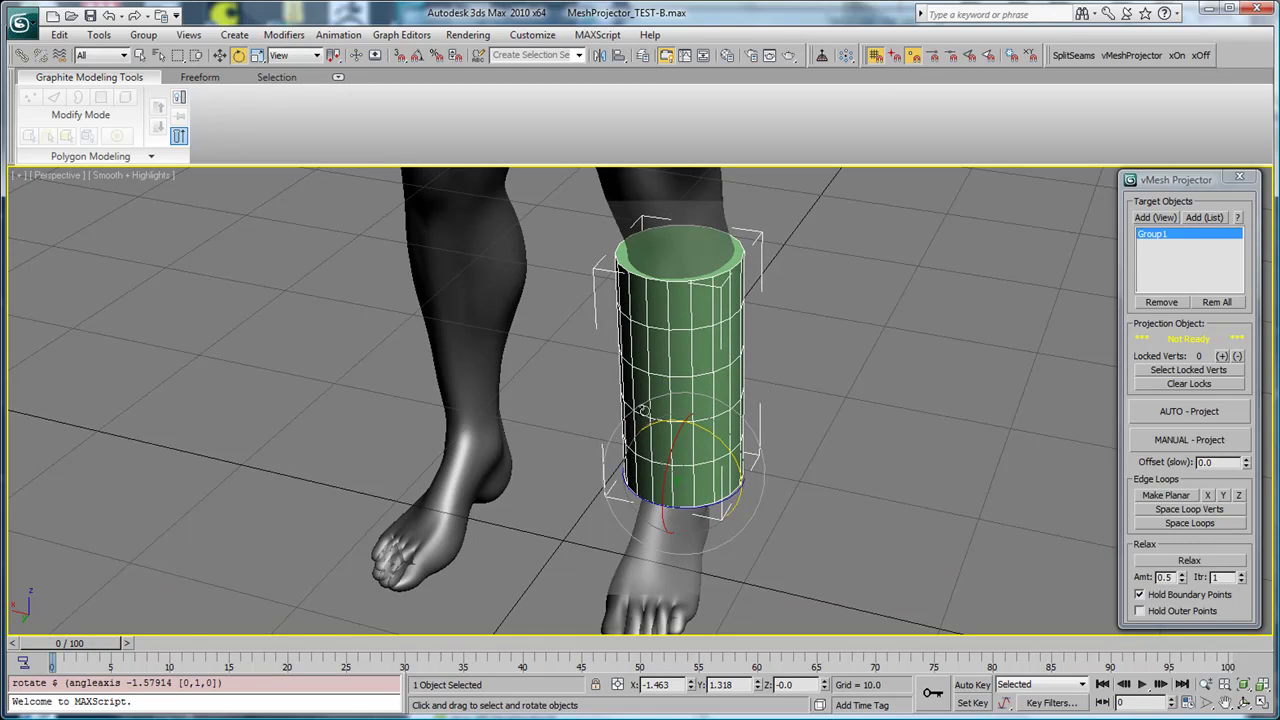
- Convert the cylinder to an Editable Poly
right_click(597, 354)
click(610, 419)
right_click(592, 358)
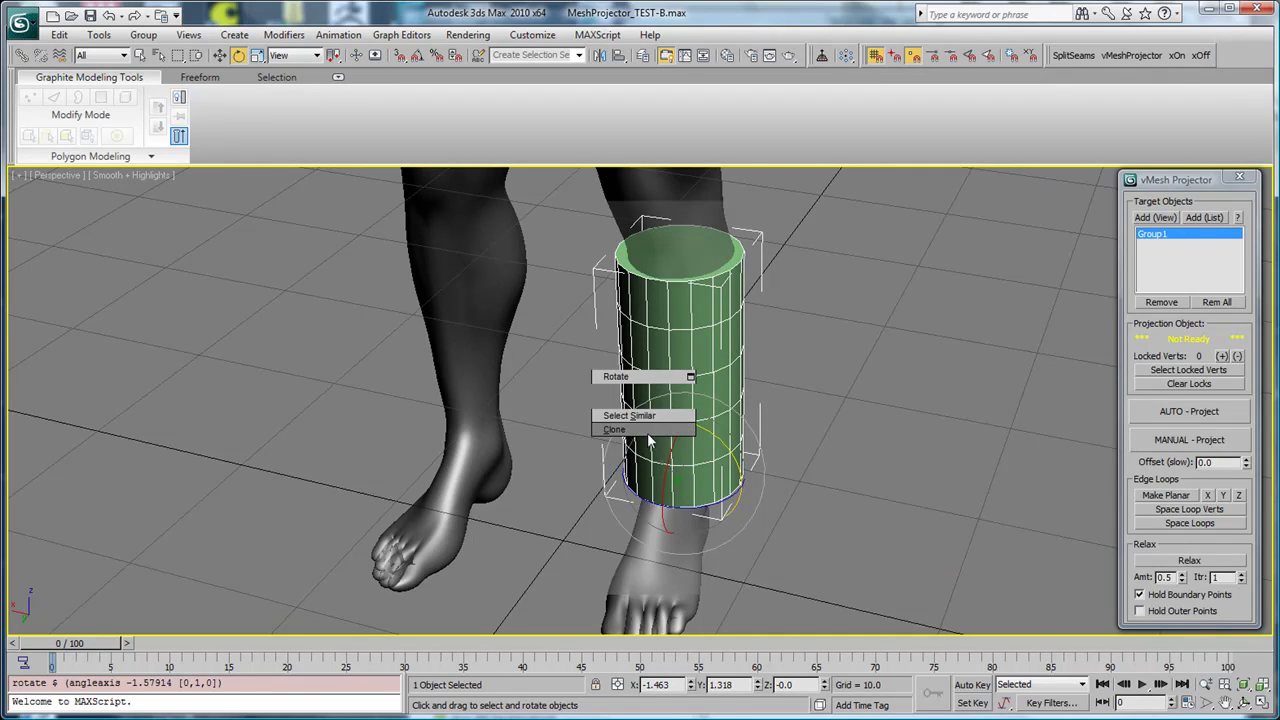
mouse_move(651, 505)
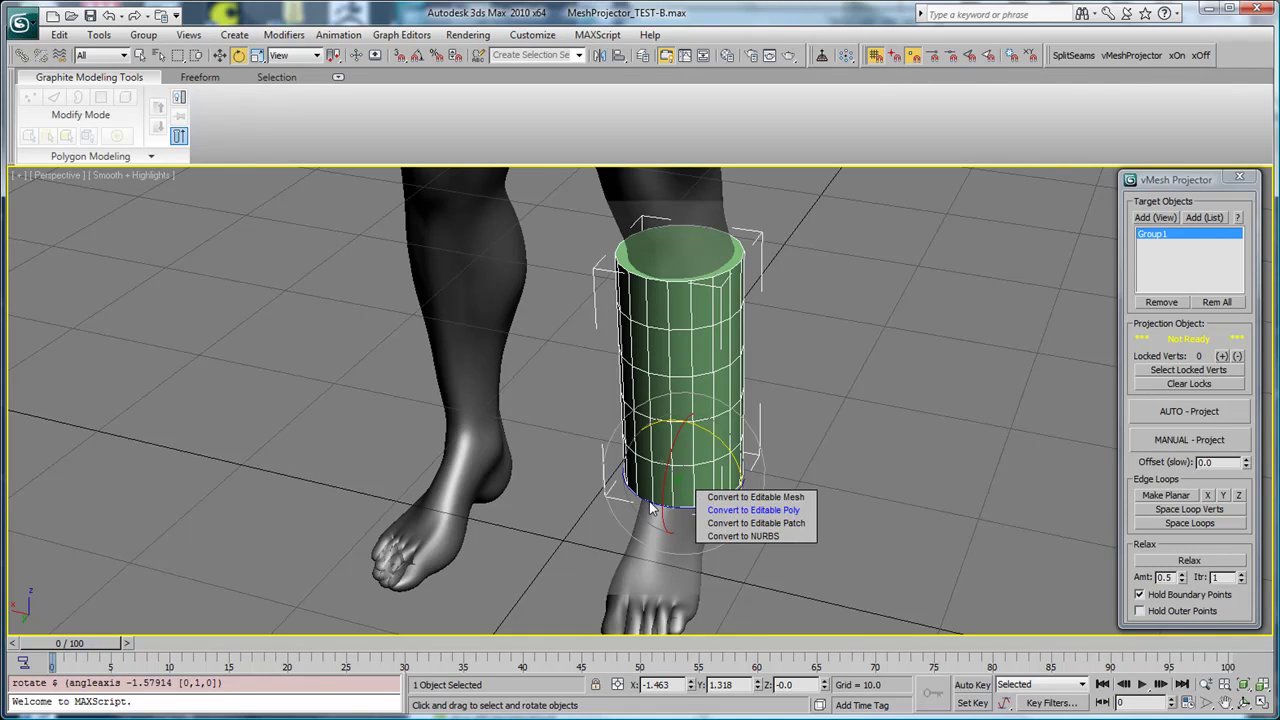
click(701, 499)
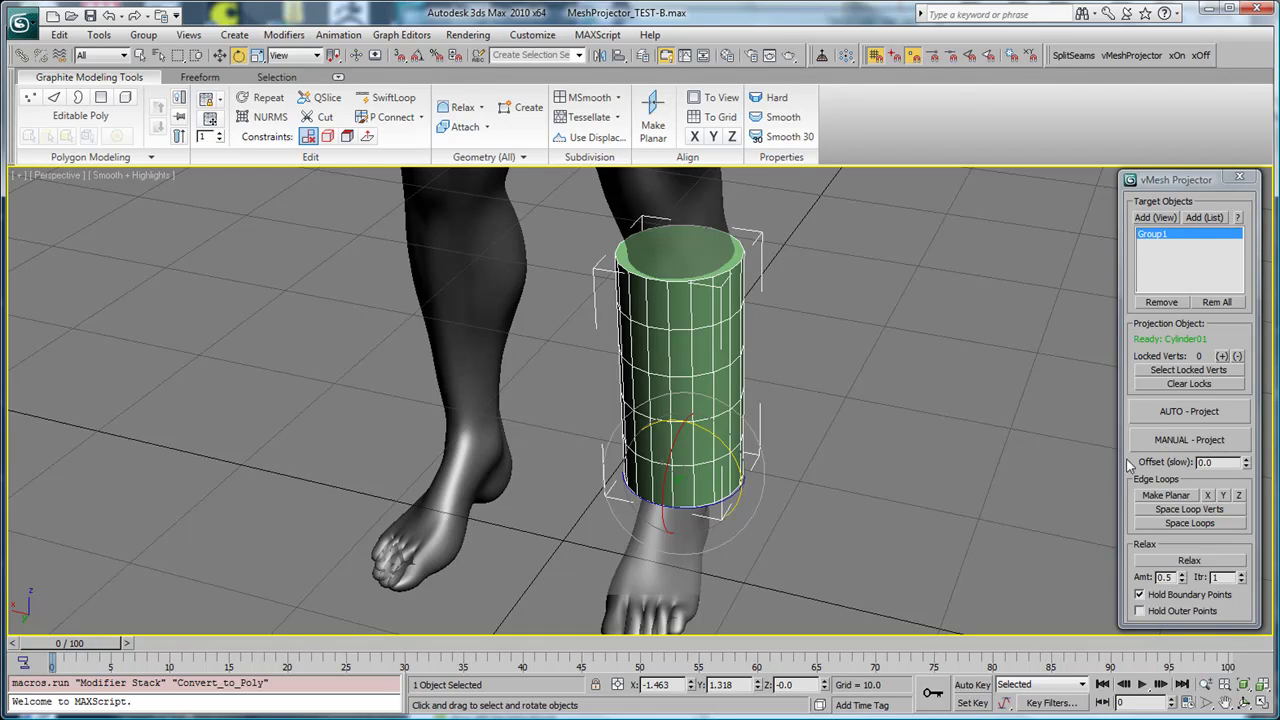
- Run a manual projection of the cylinder onto the lower leg and inspect the fit from the front and side
click(1166, 443)
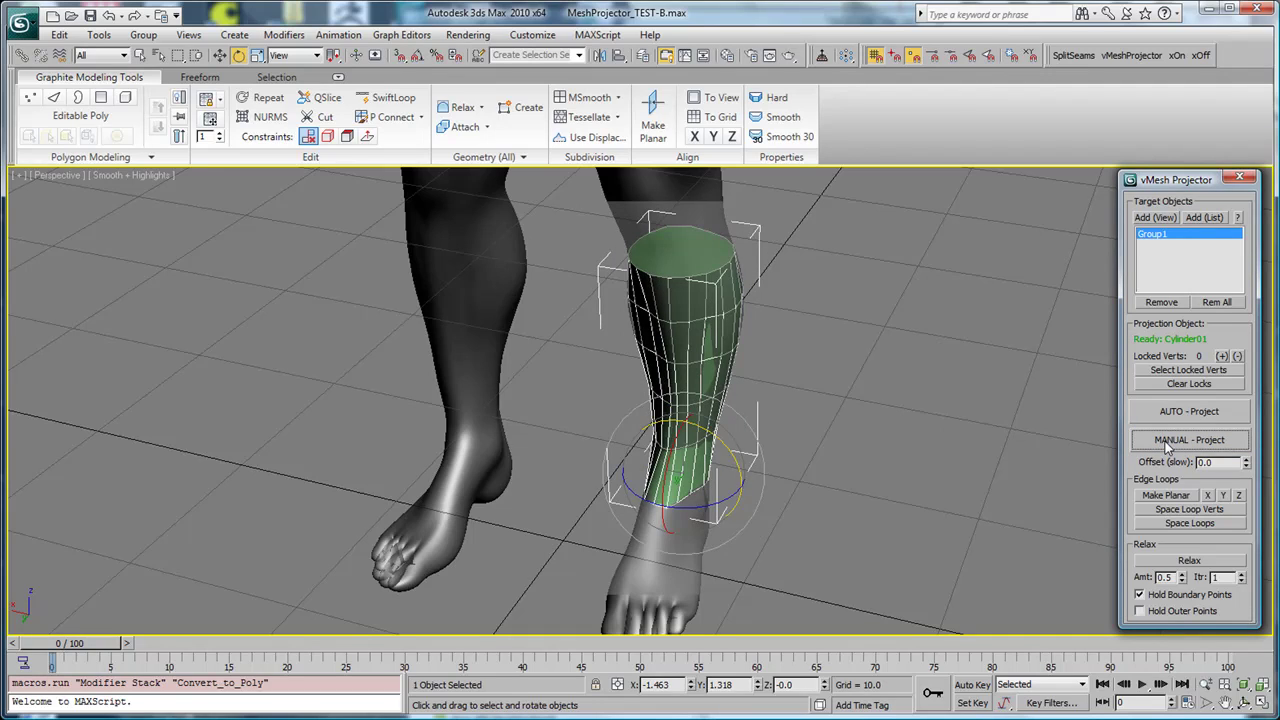
alt+middle_drag(891, 490, 909, 465)
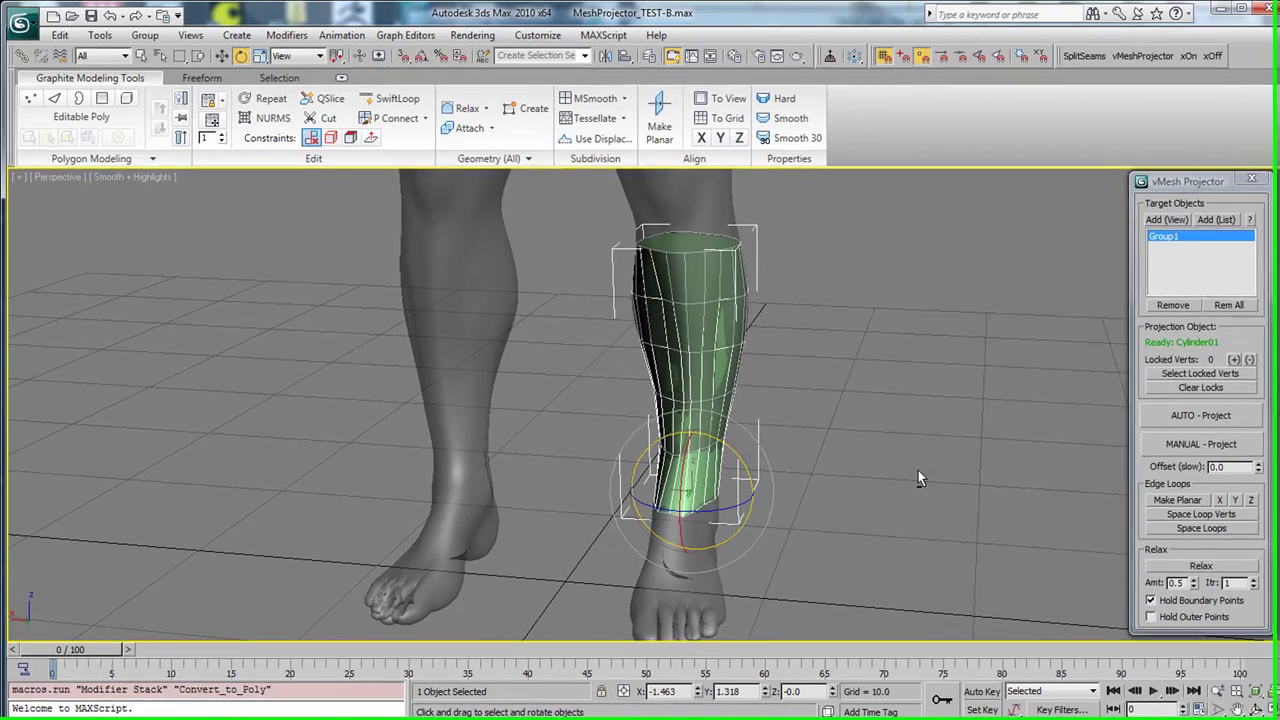
middle_drag(925, 482, 932, 488)
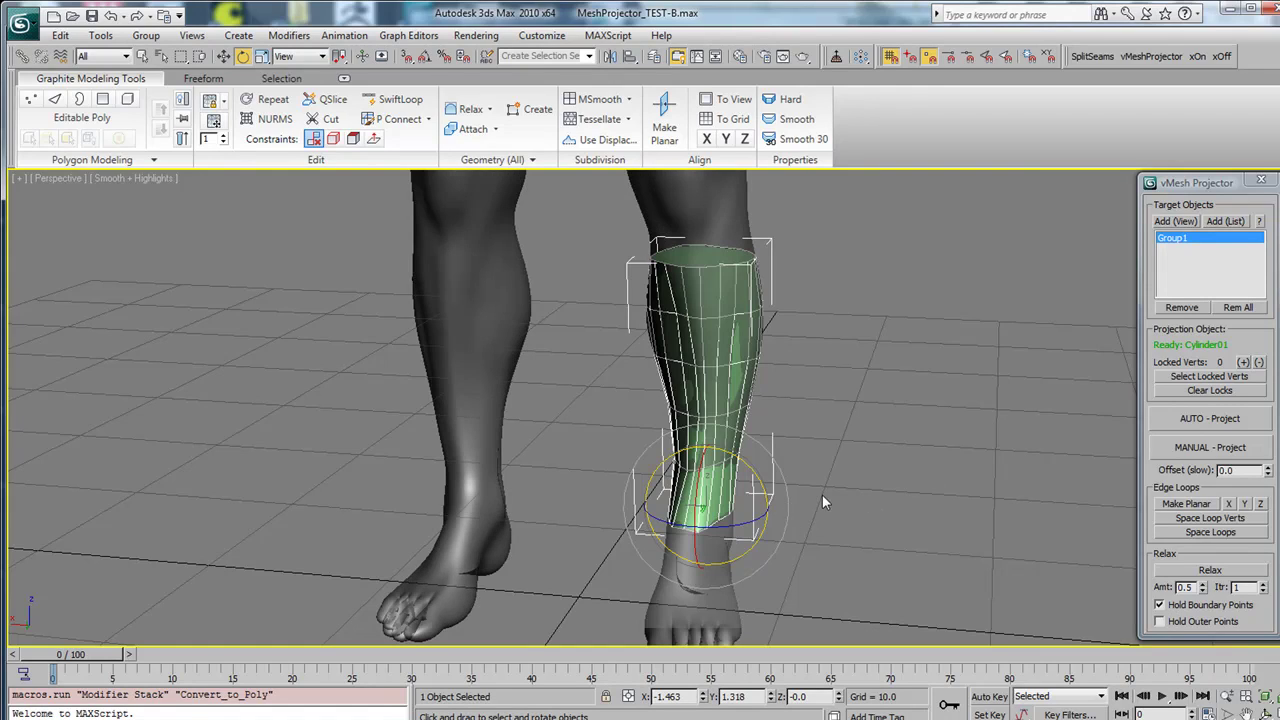
alt+middle_drag(858, 471, 658, 482)
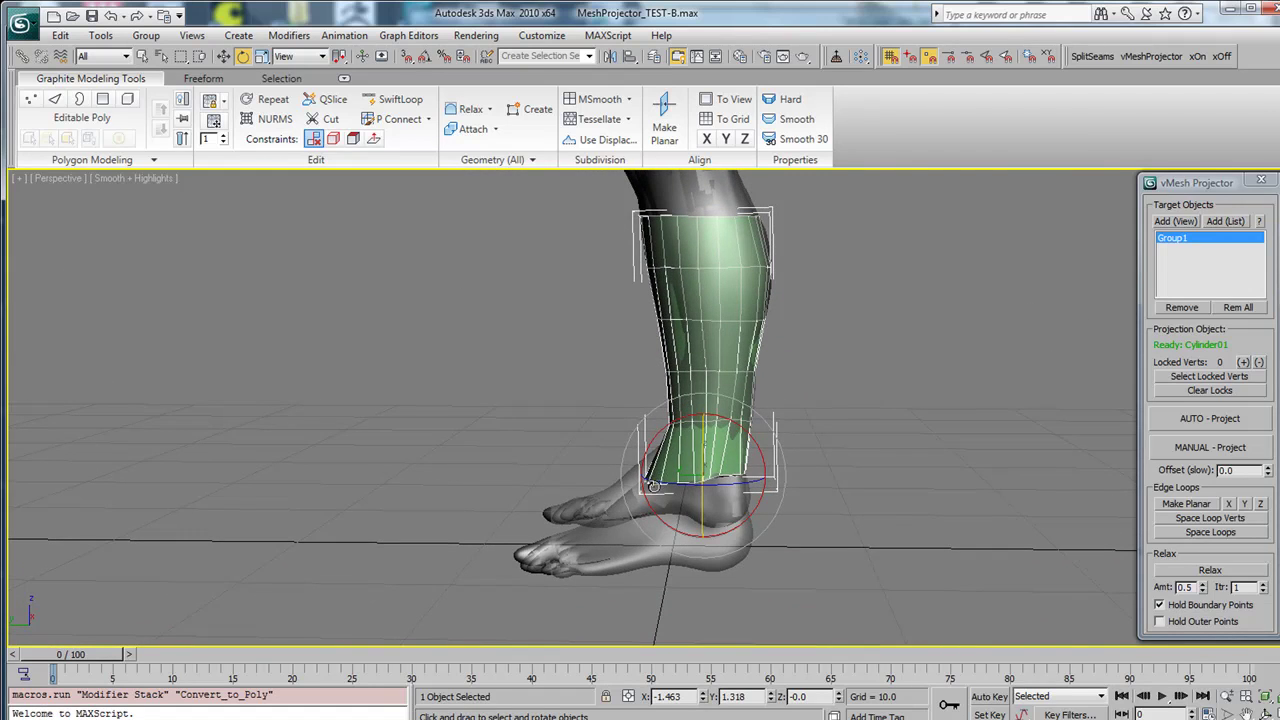
alt+middle_drag(630, 535, 727, 530)
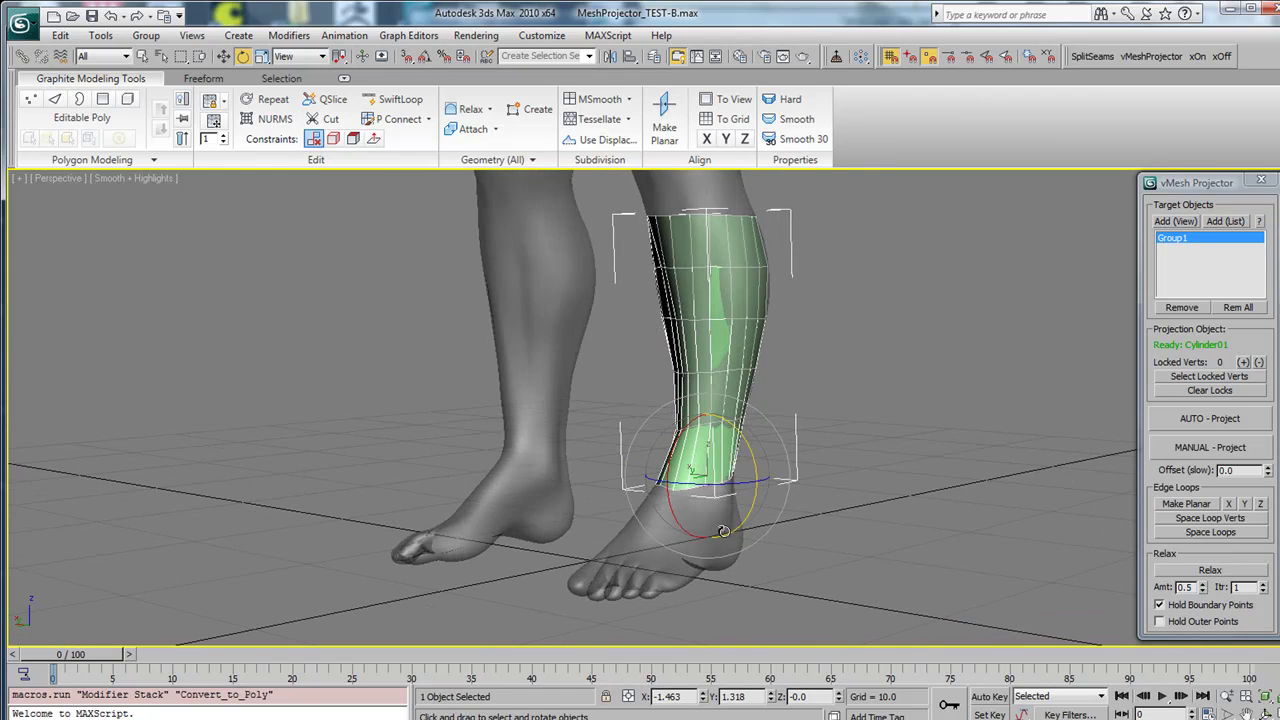
- Turn on automatic projection and move the cylinder's top ring of vertices up the leg by about 0.93 units
click(1176, 424)
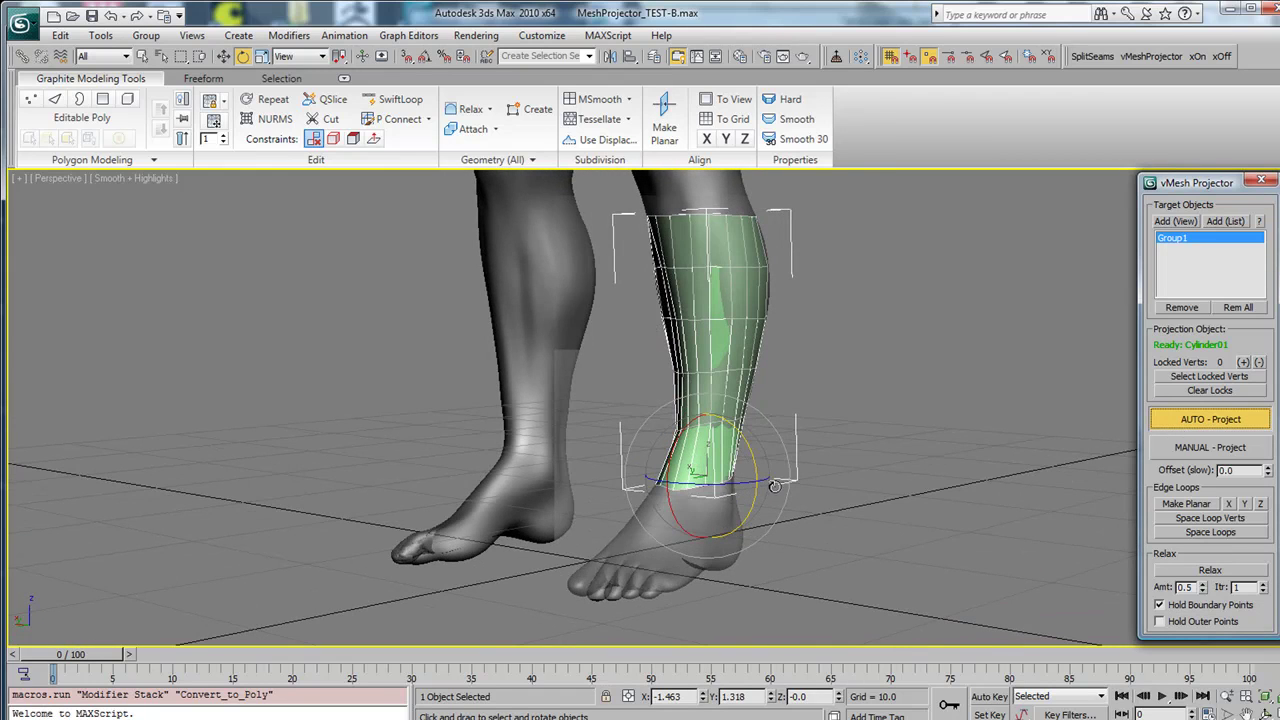
alt+middle_drag(684, 291, 648, 322)
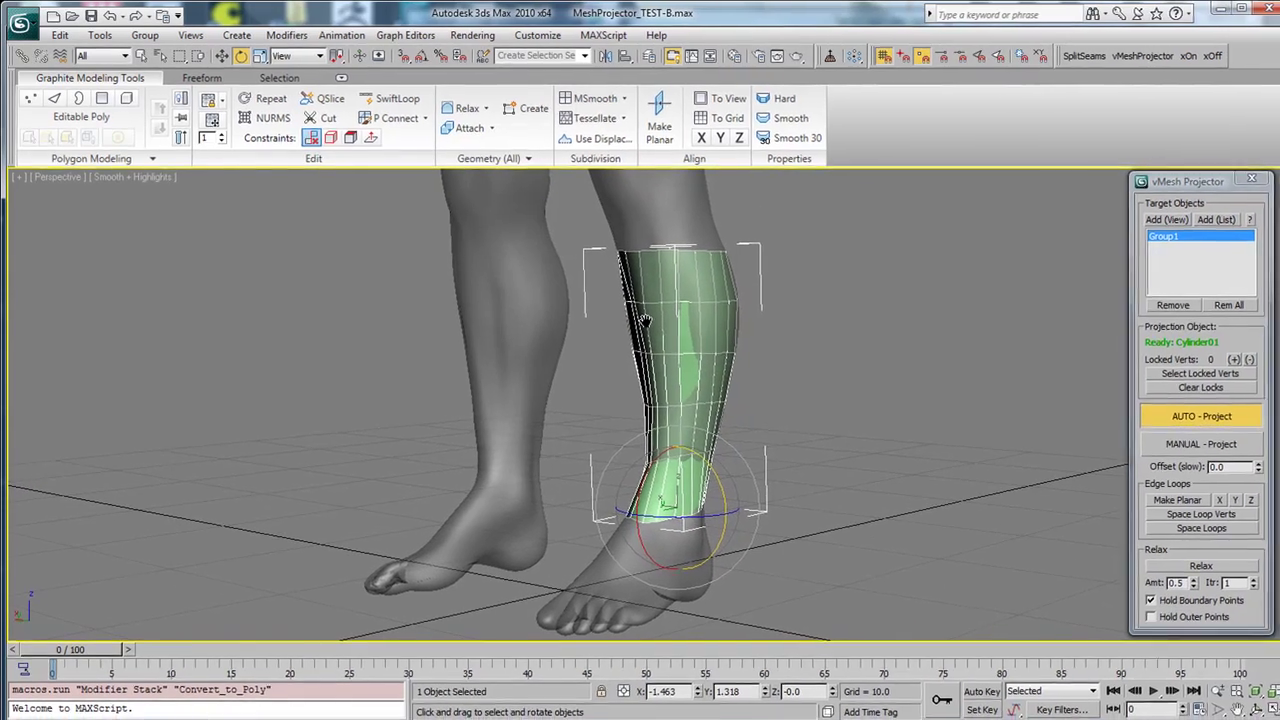
key(1)
drag(778, 228, 558, 275)
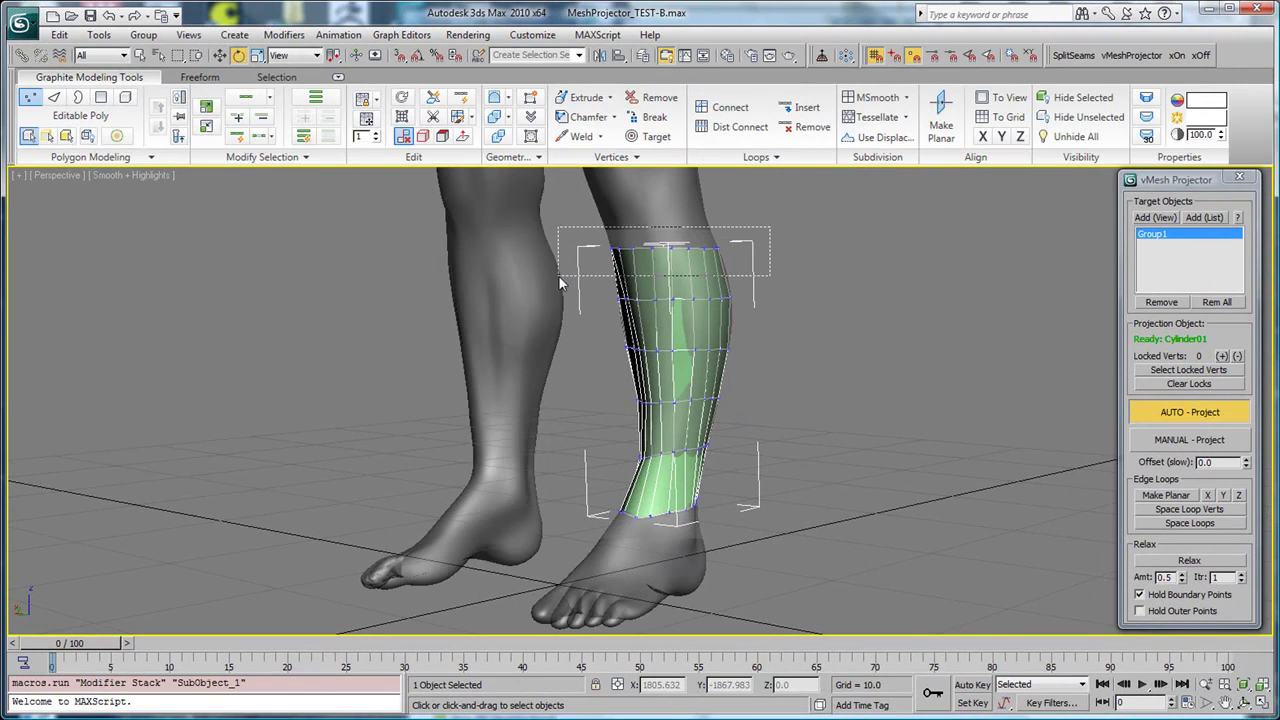
key(w)
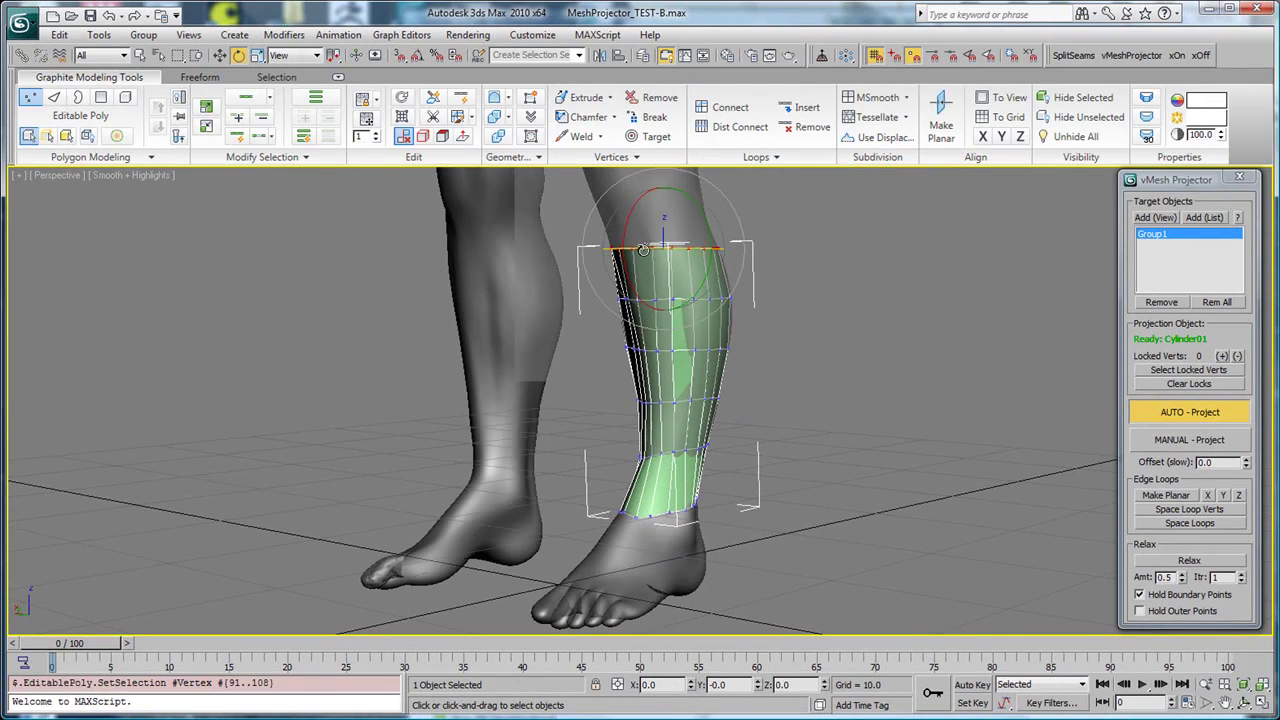
drag(663, 210, 663, 192)
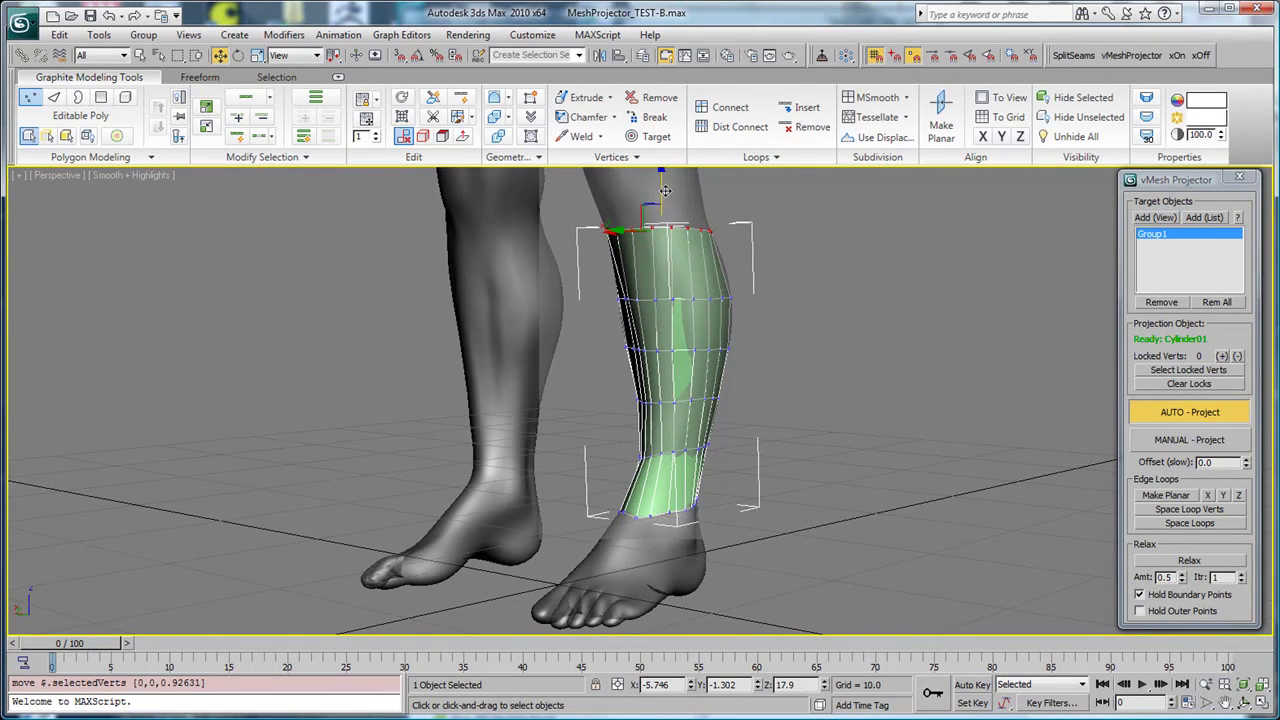
- Move the cylinder's bottom ring of vertices up the ankle by about 0.91 units along Z
alt+middle_drag(801, 405, 729, 592)
drag(572, 538, 742, 486)
drag(665, 465, 665, 447)
mouse_move(606, 557)
alt+middle_down()
mouse_move(691, 554)
mouse_move(606, 545)
alt+middle_up()
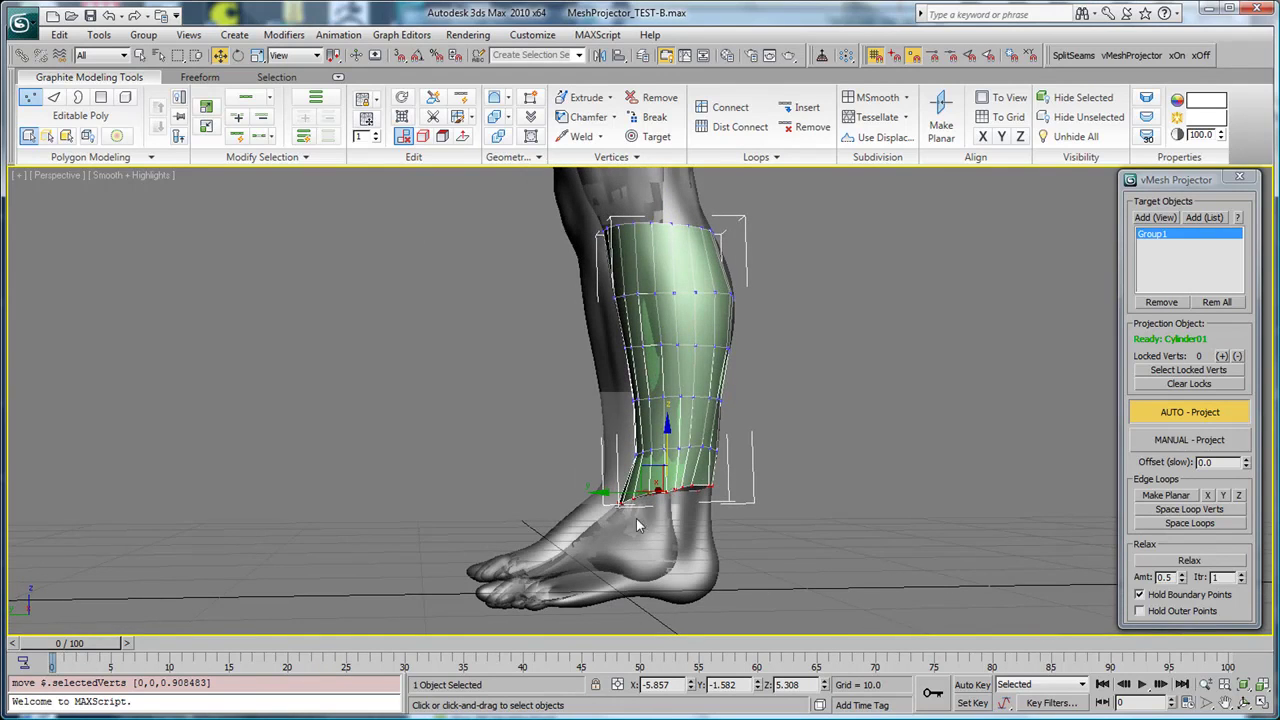
- Shift the front vertex of the bottom ring about -0.25 units in Y and 0.58 units in Z
scroll(636, 518, up, 3)
alt+middle_drag(675, 540, 707, 543)
scroll(707, 543, up, 3)
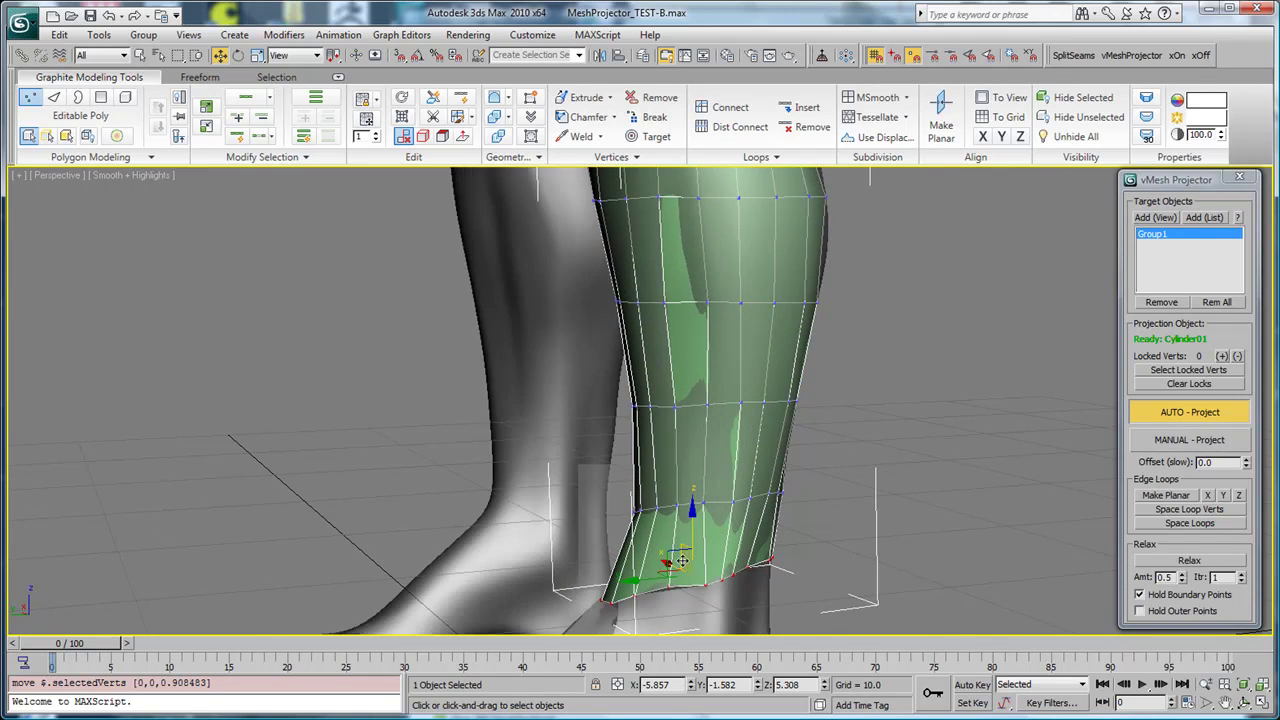
scroll(680, 561, down, 3)
alt+middle_drag(667, 513, 591, 485)
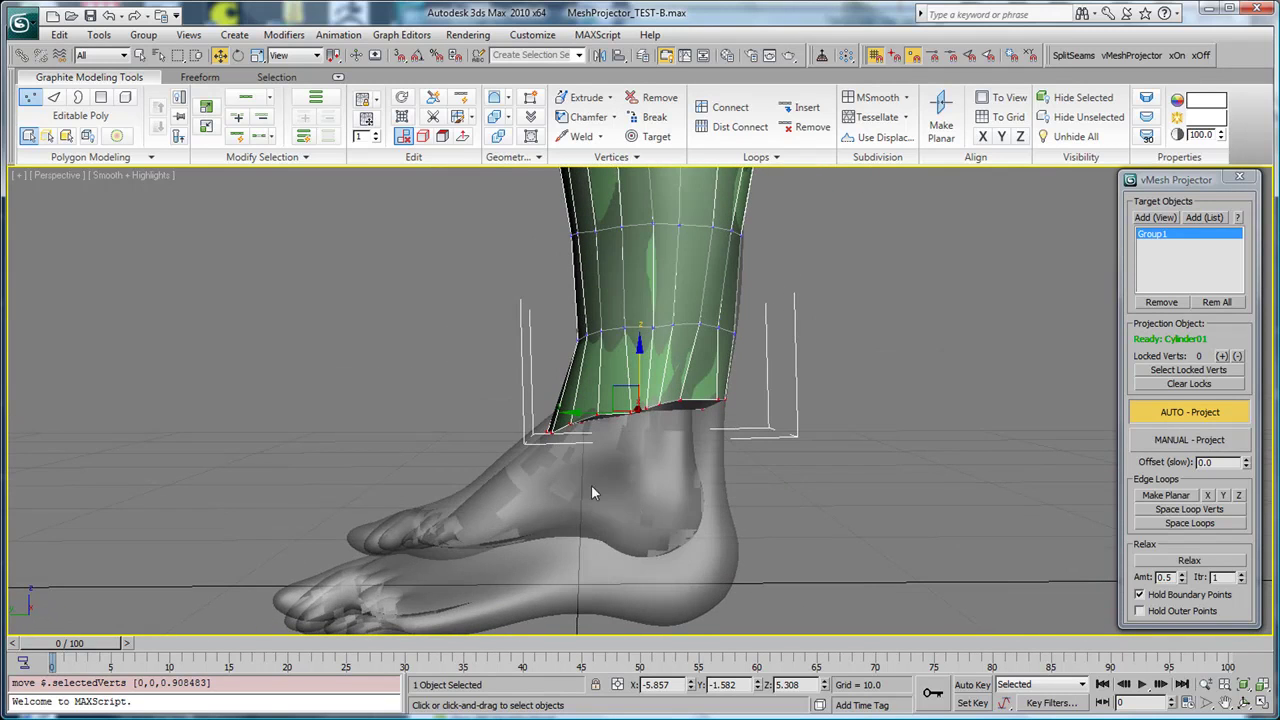
drag(512, 453, 549, 380)
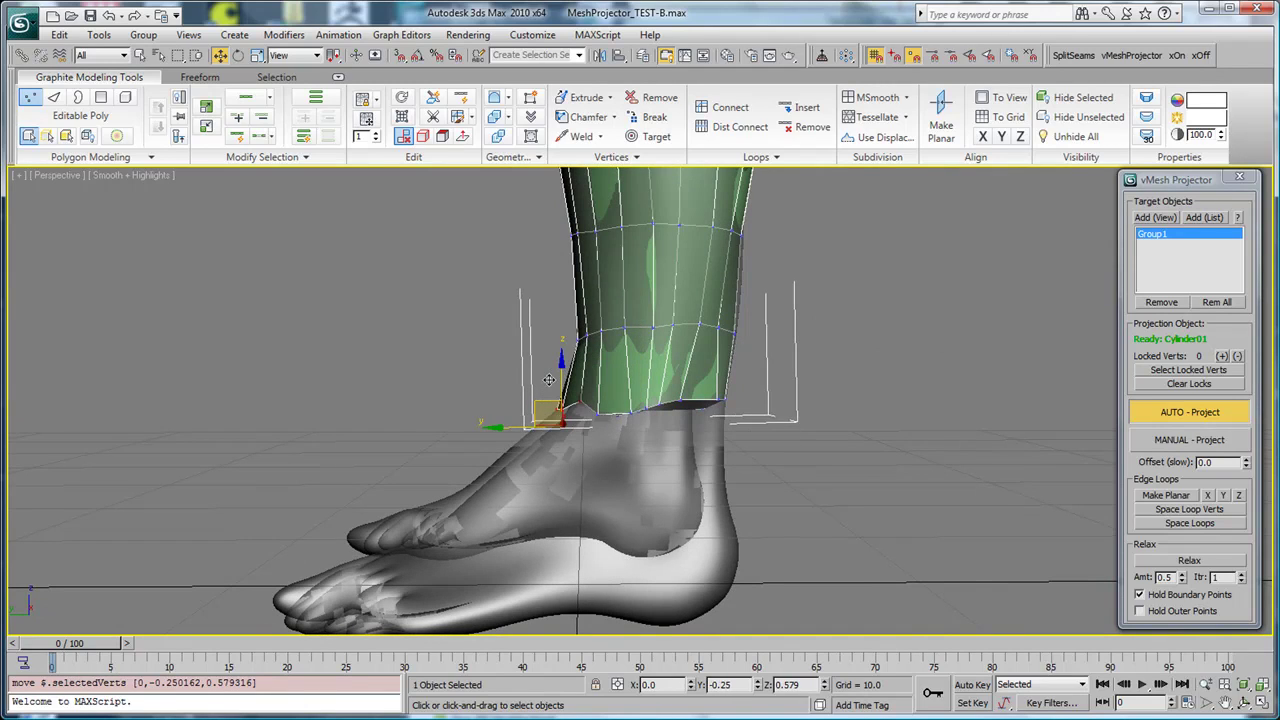
click(593, 446)
mouse_move(593, 446)
alt+middle_down()
mouse_move(651, 450)
mouse_move(605, 438)
alt+middle_up()
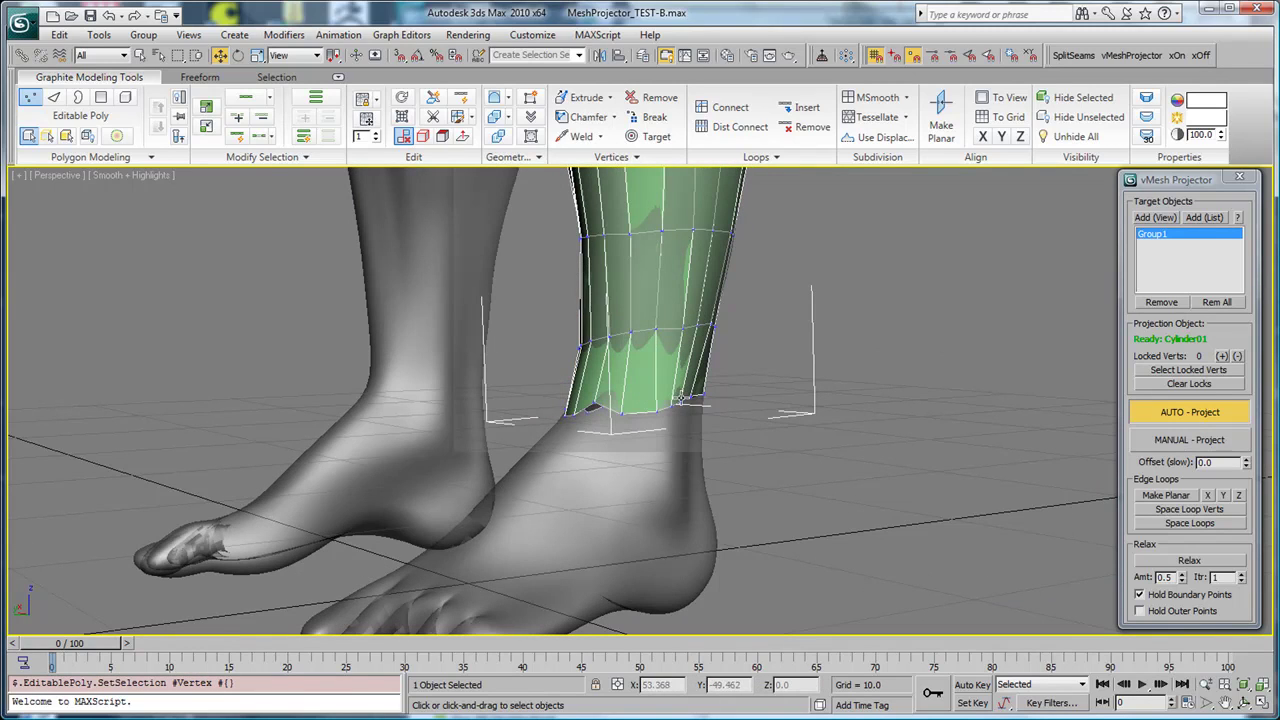
- Lower the uneven vertices of the bottom ring along the ankle to even out the edge, the last by about 0.12 units
drag(596, 401, 580, 457)
alt+middle_drag(578, 457, 566, 433)
mouse_move(566, 433)
mouse_down()
mouse_move(538, 417)
mouse_move(561, 450)
mouse_move(564, 418)
mouse_up()
alt+middle_drag(468, 470, 604, 466)
alt+middle_drag(490, 487, 618, 470)
click(619, 465)
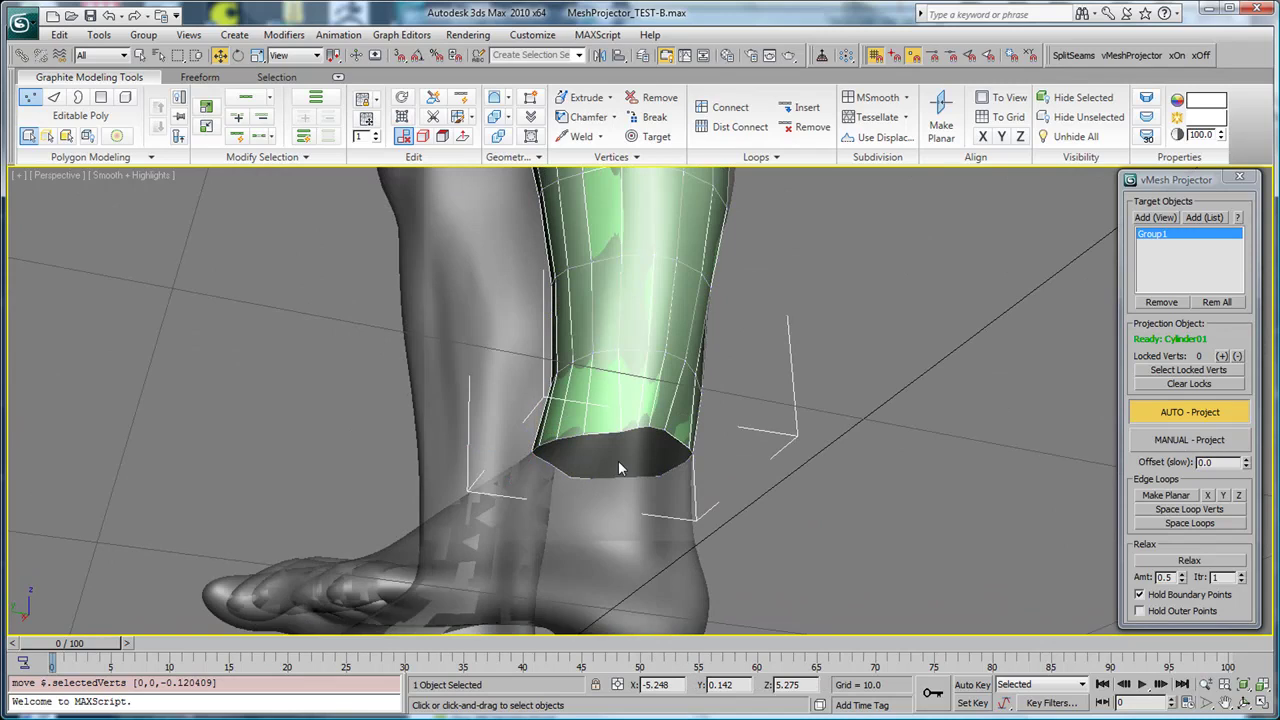
- Select the cylinder's bottom cap polygon and make it planar
key(4)
click(632, 452)
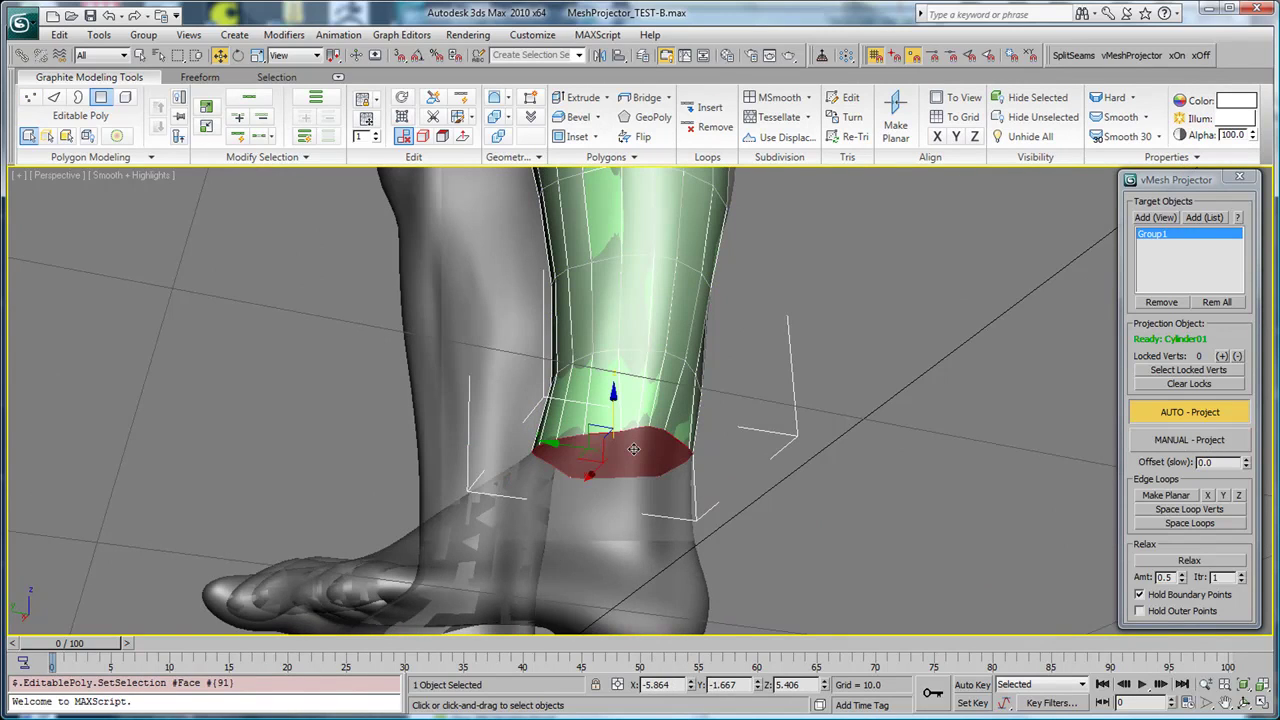
click(894, 130)
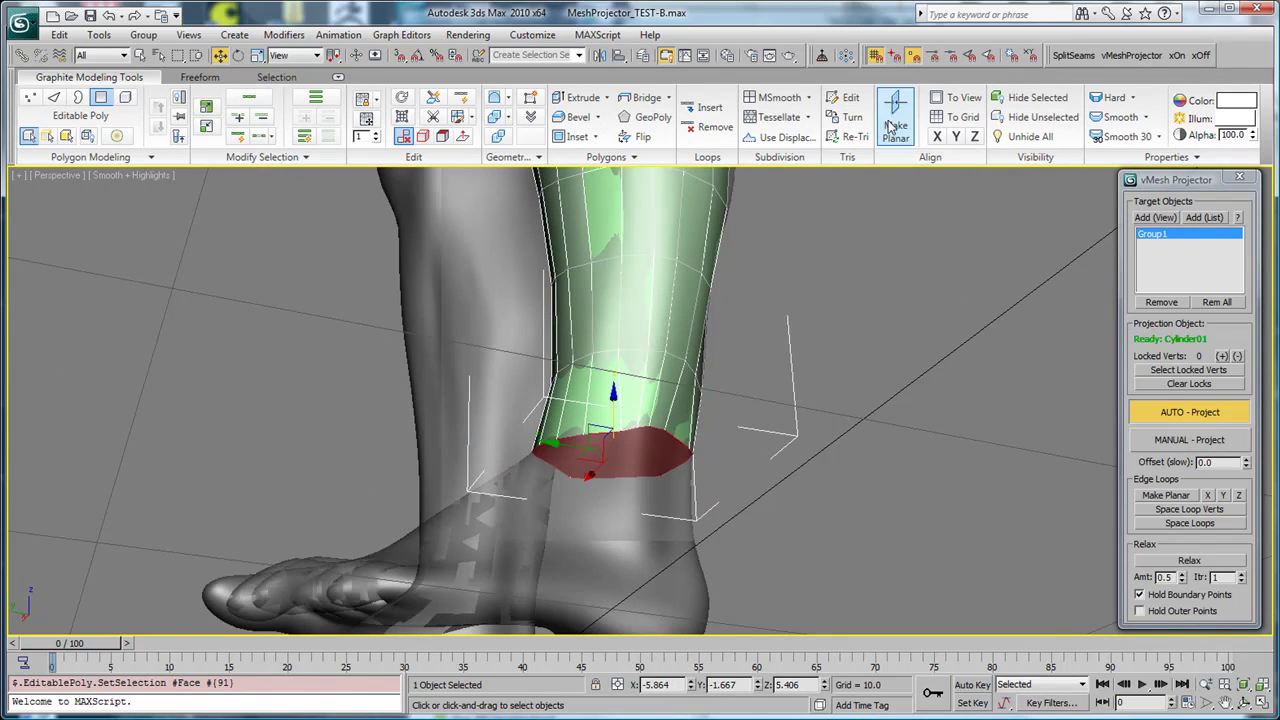
alt+middle_drag(549, 426, 598, 625)
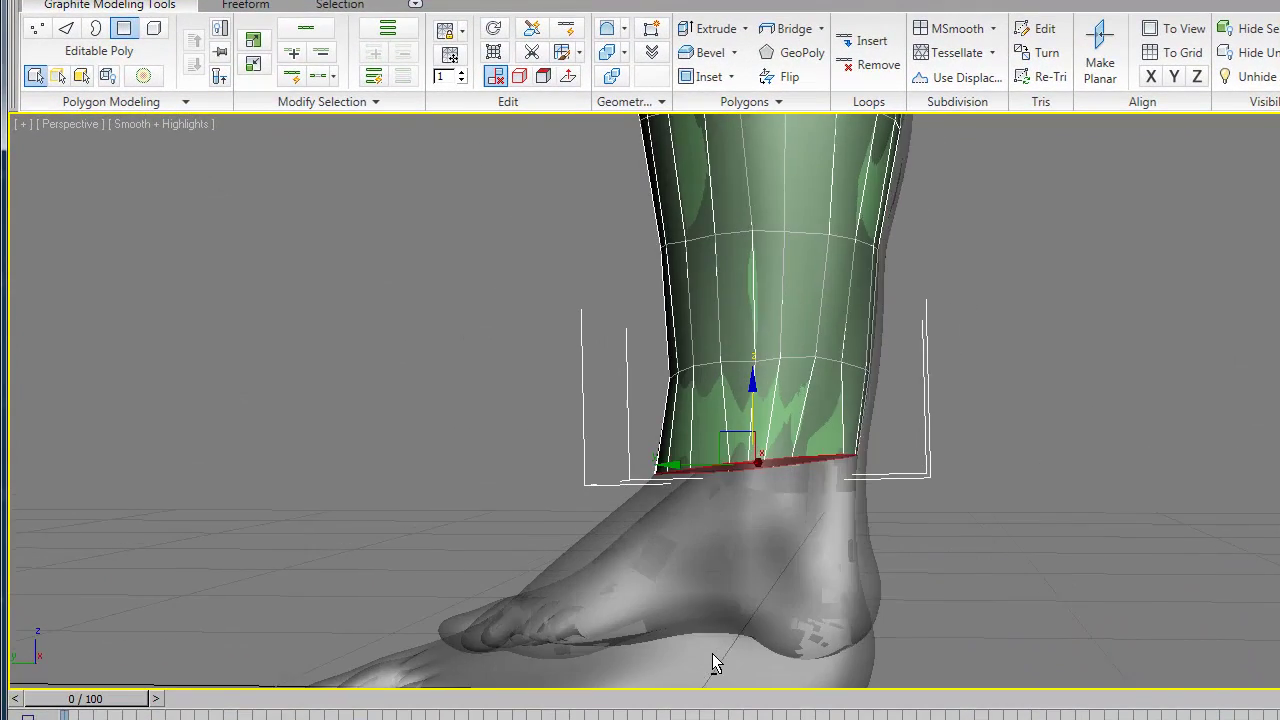
alt+middle_drag(712, 661, 726, 666)
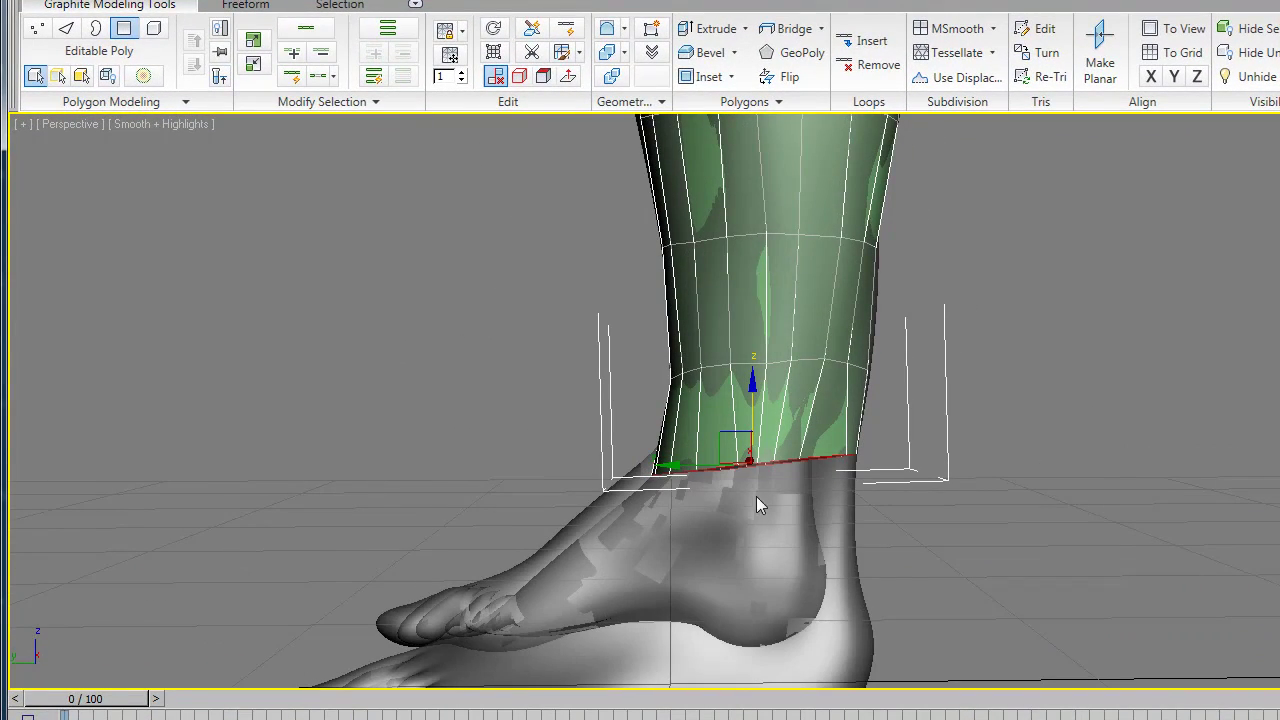
- Align the bottom cap polygon along the Z axis so it lies level
click(1197, 77)
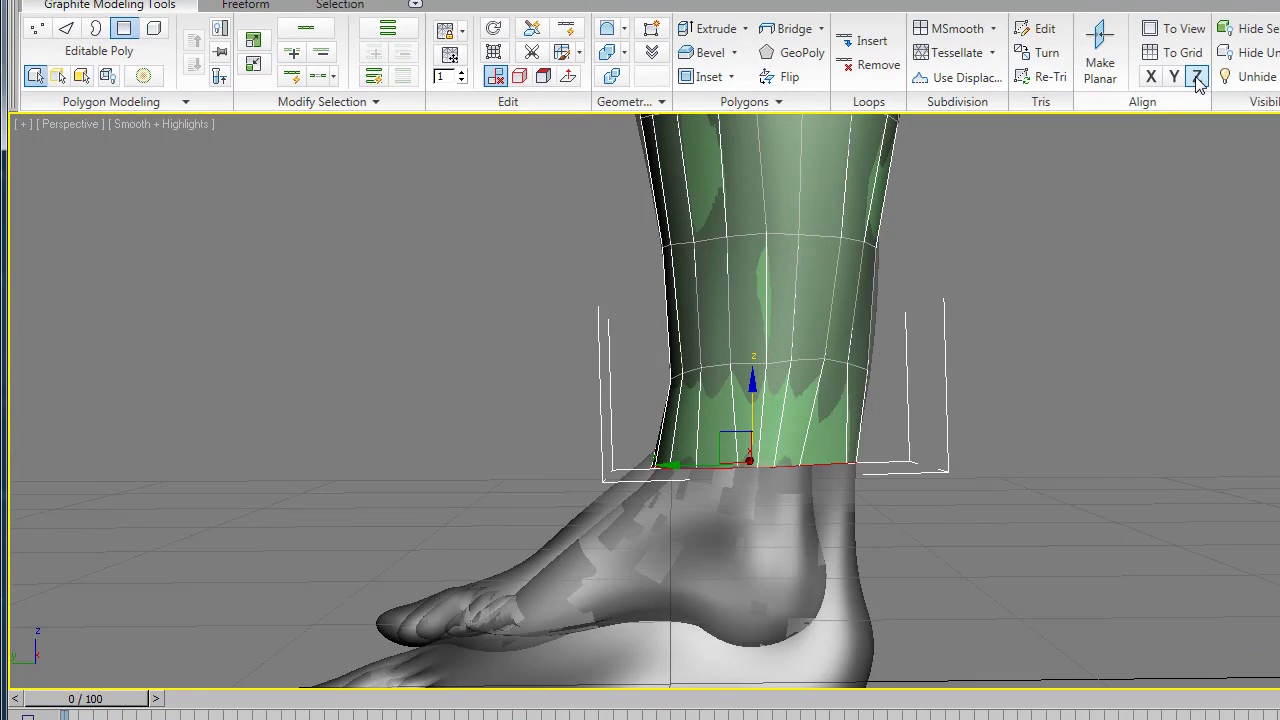
- Select all horizontal edge loops of the cylinder with Ring in edge mode
alt+middle_drag(648, 520, 837, 512)
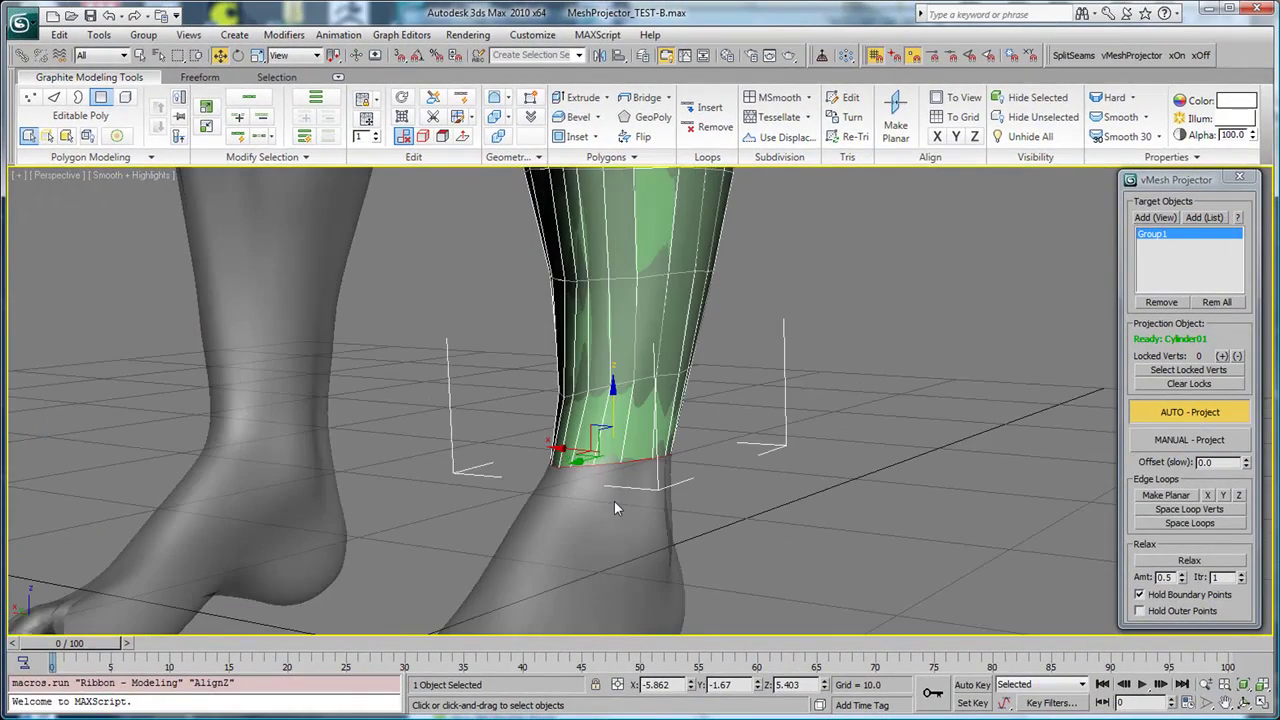
alt+middle_drag(614, 507, 607, 546)
scroll(606, 431, down, 5)
alt+middle_drag(606, 431, 608, 467)
scroll(633, 412, up, 4)
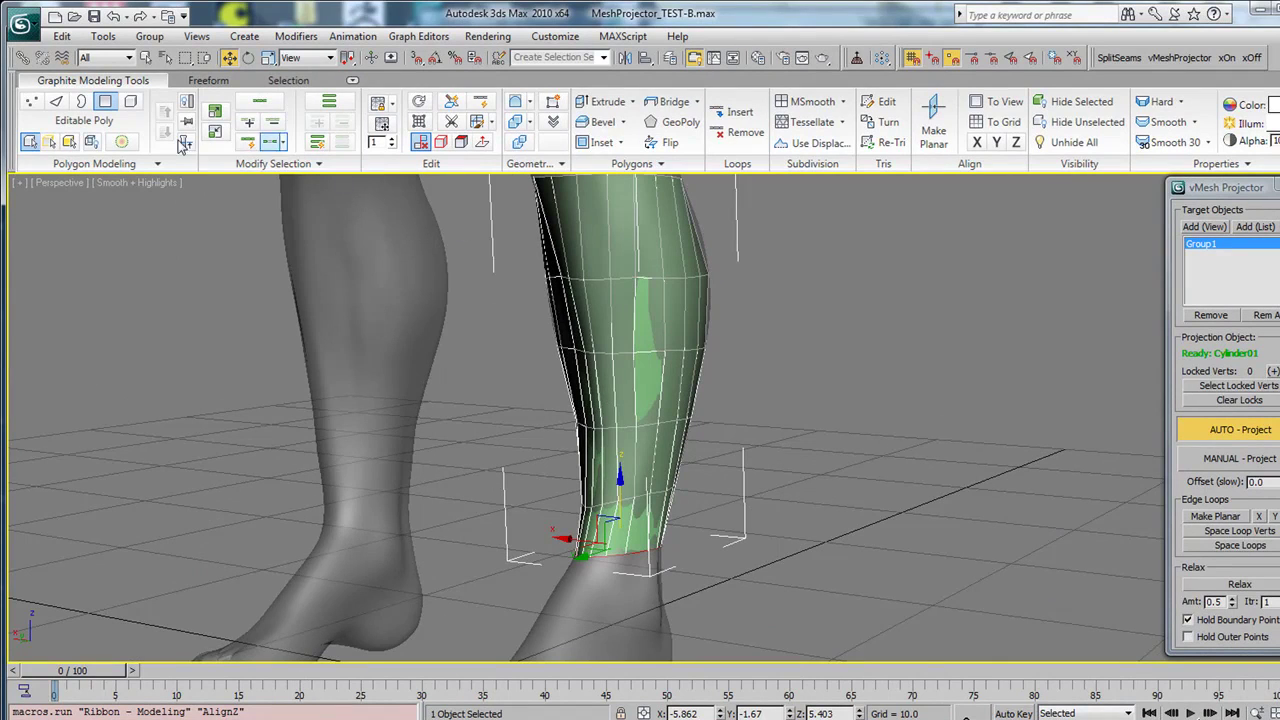
click(57, 104)
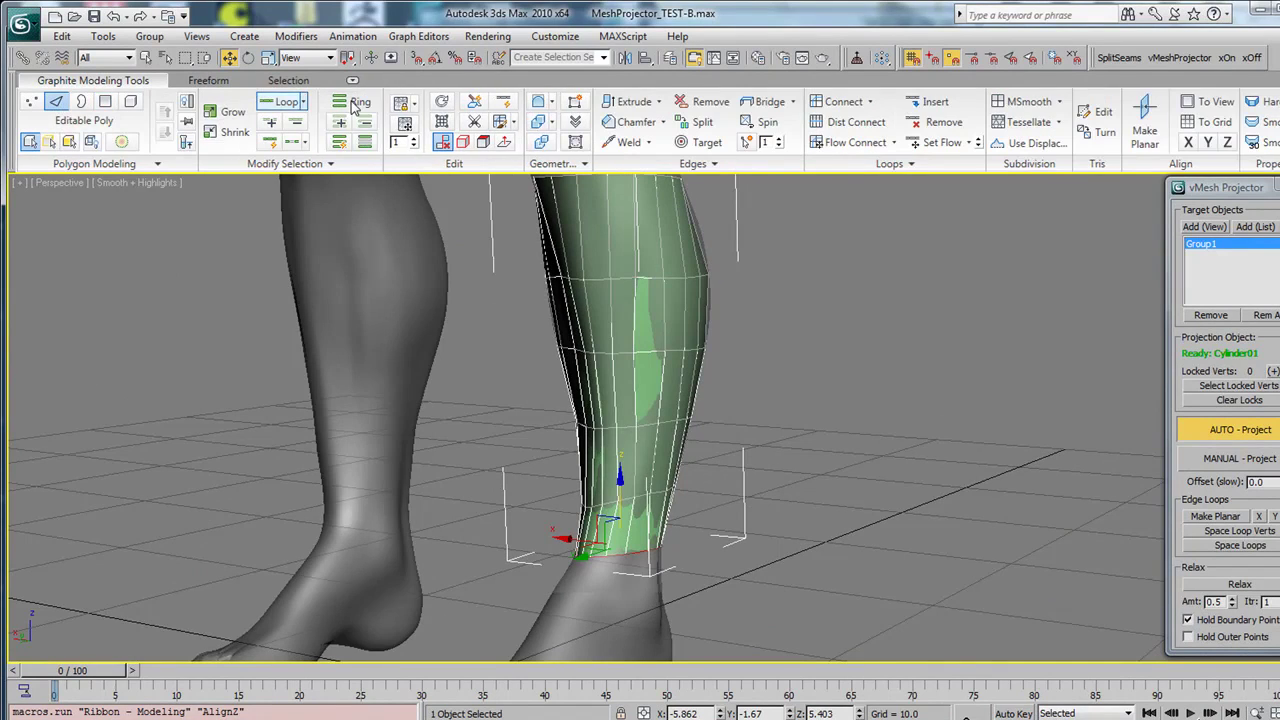
click(352, 104)
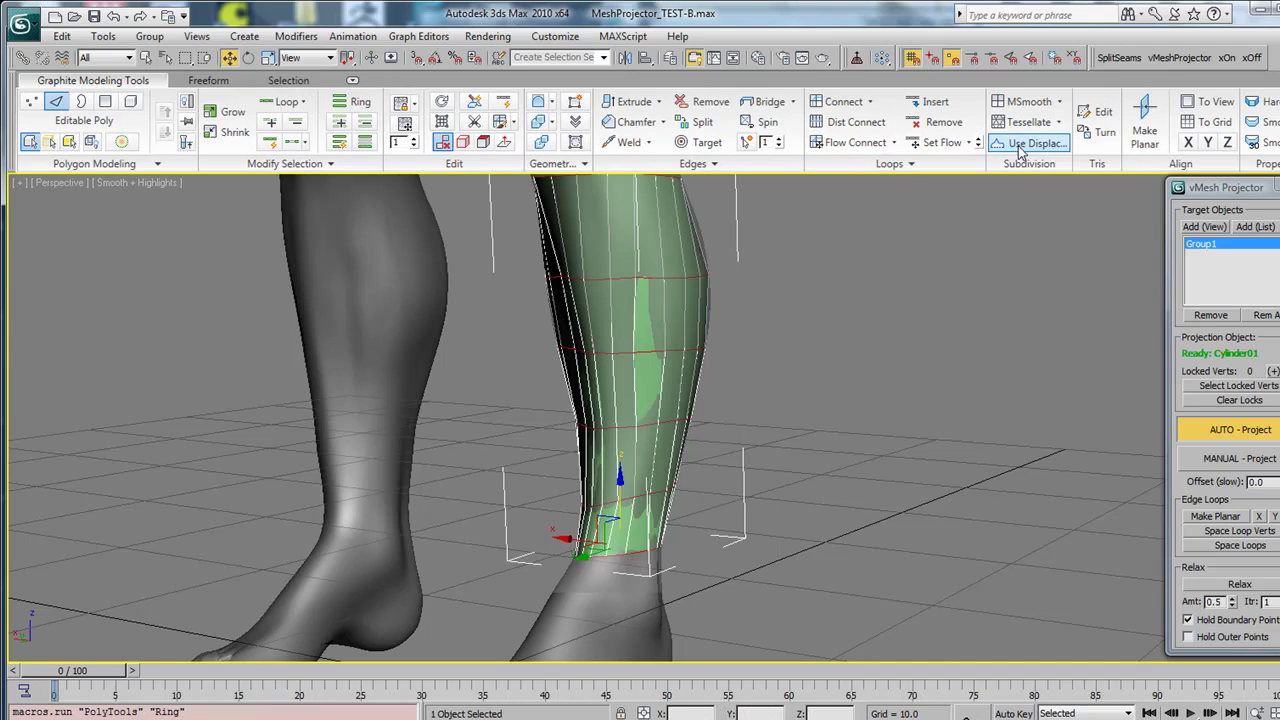
- Try the standard Z alignment on all the selected edge loops and undo it
click(1228, 144)
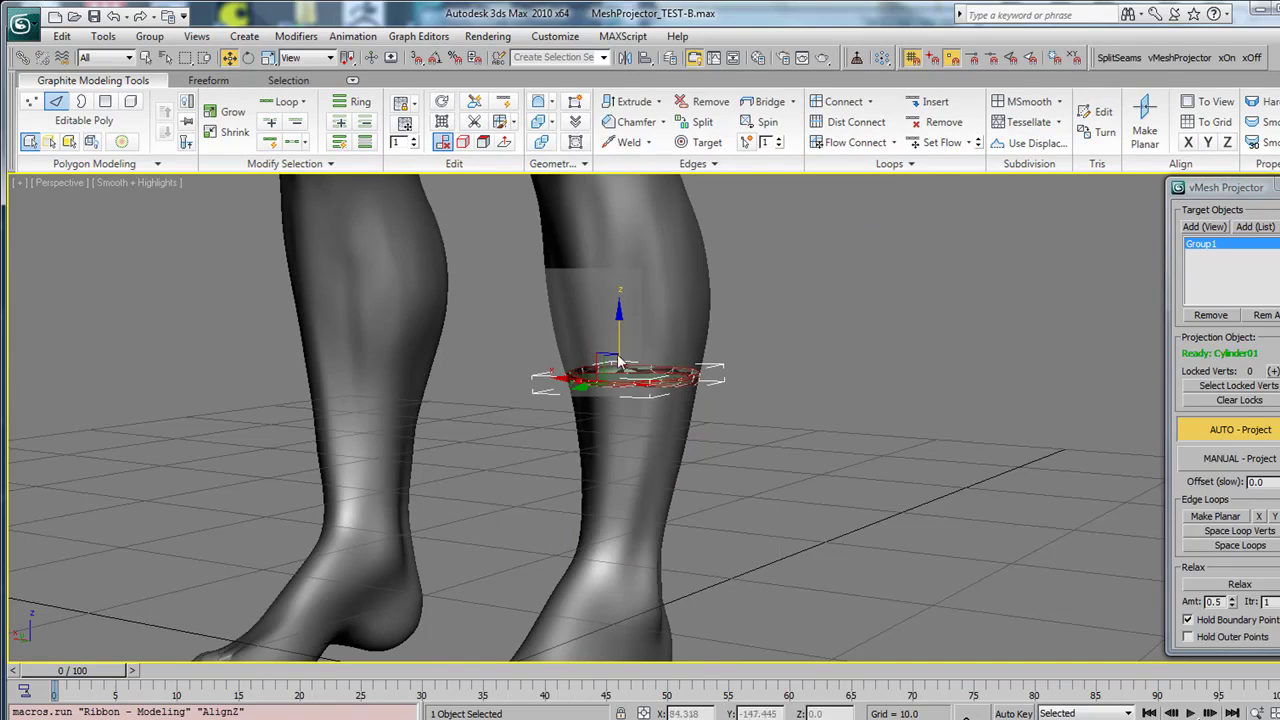
alt+middle_drag(637, 415, 603, 216)
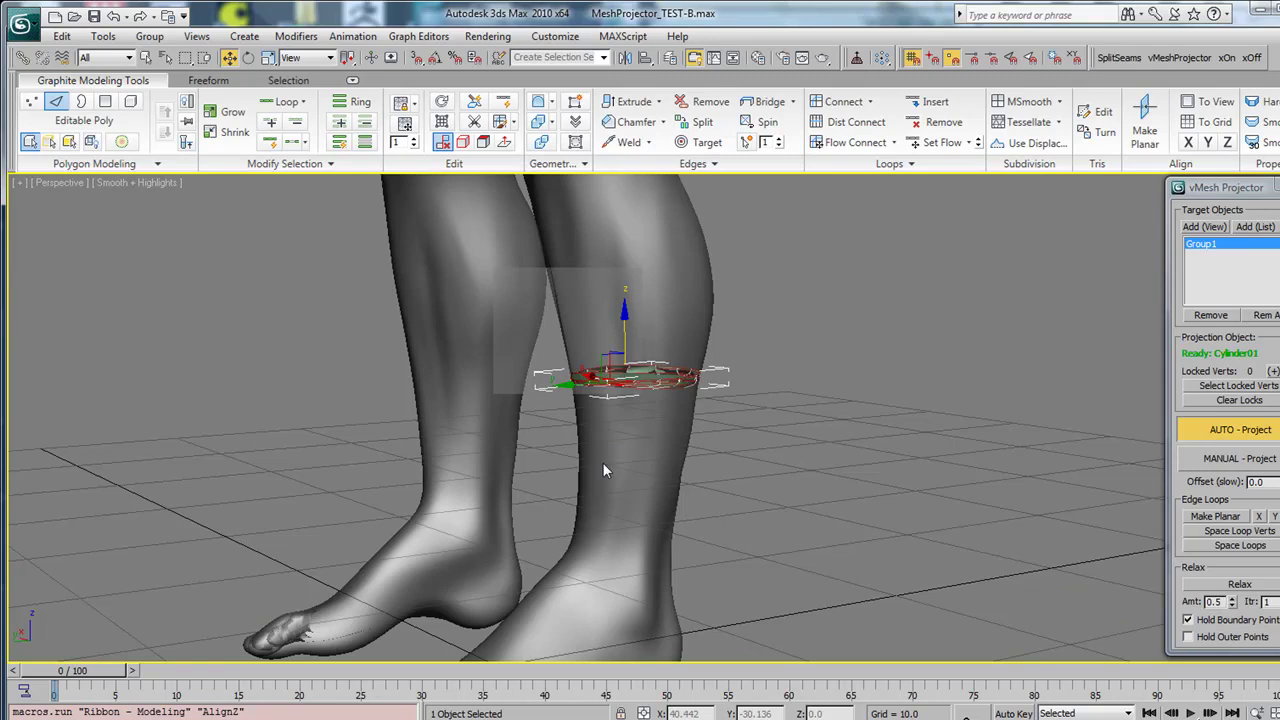
key(ctrl+z)
scroll(743, 546, up, 3)
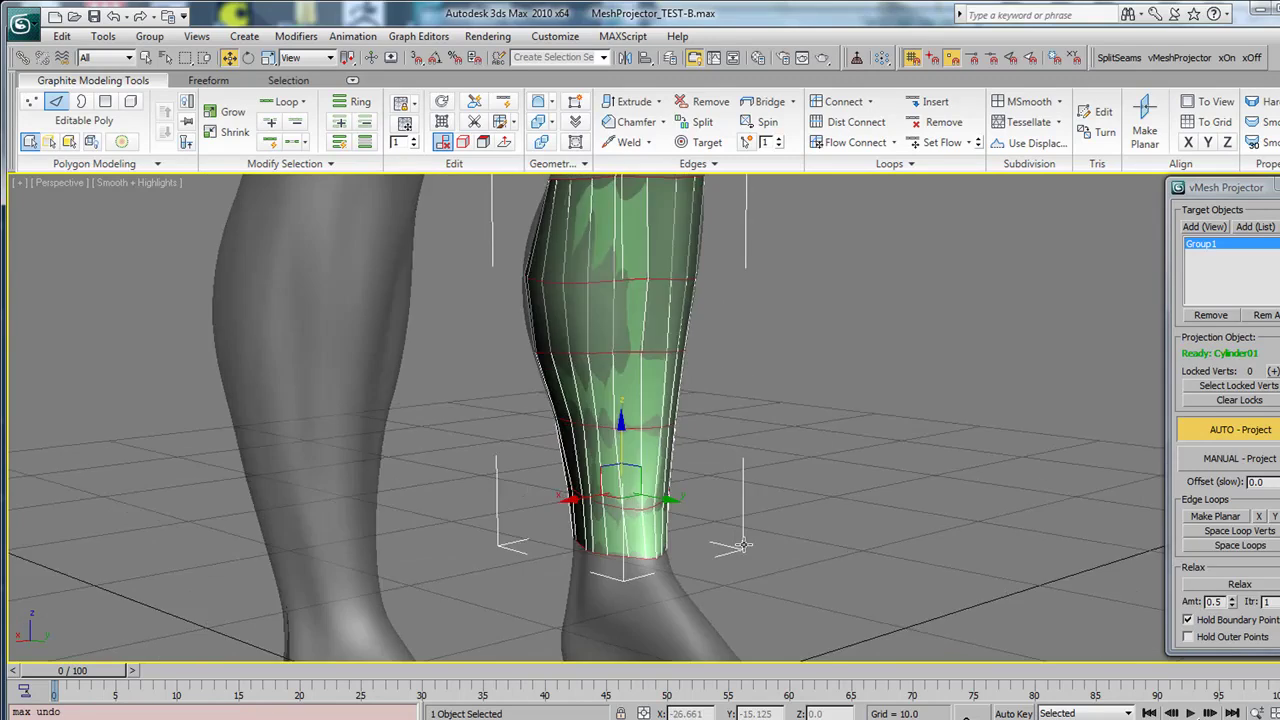
- Flatten each selected edge loop individually along Z with vMesh Projector's Make Planar option
alt+middle_drag(743, 546, 860, 560)
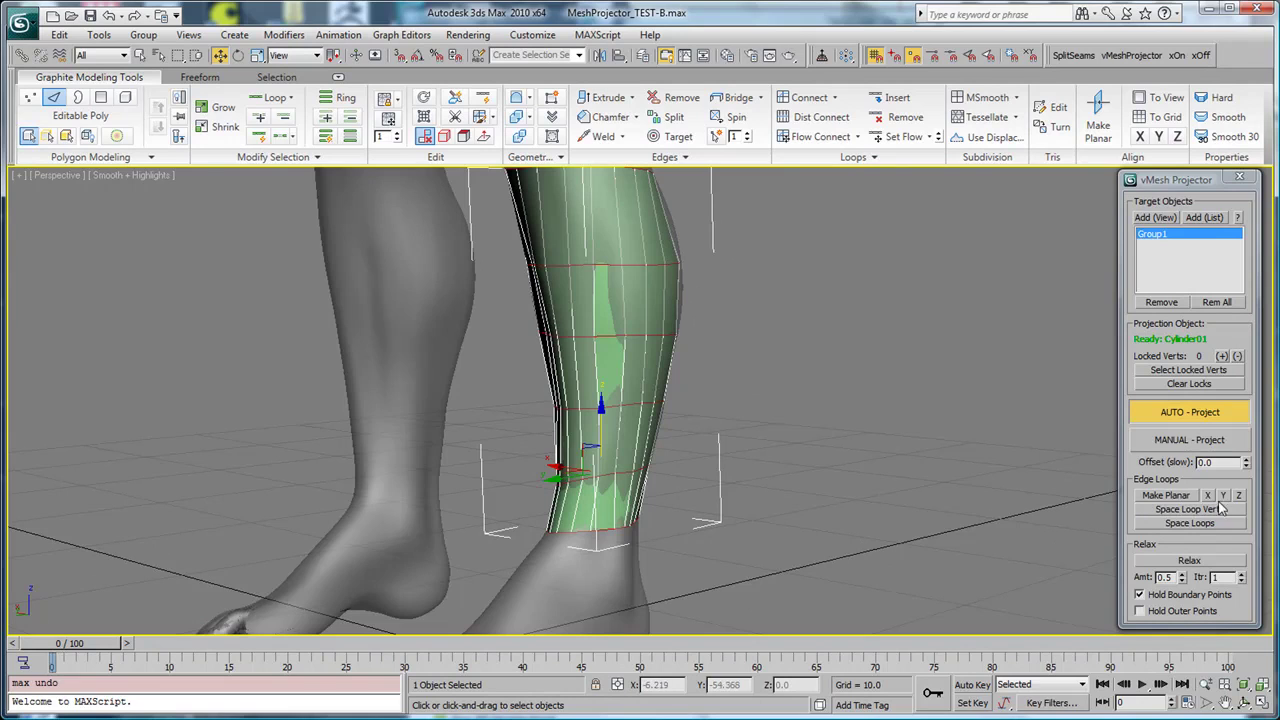
middle_drag(688, 356, 678, 408)
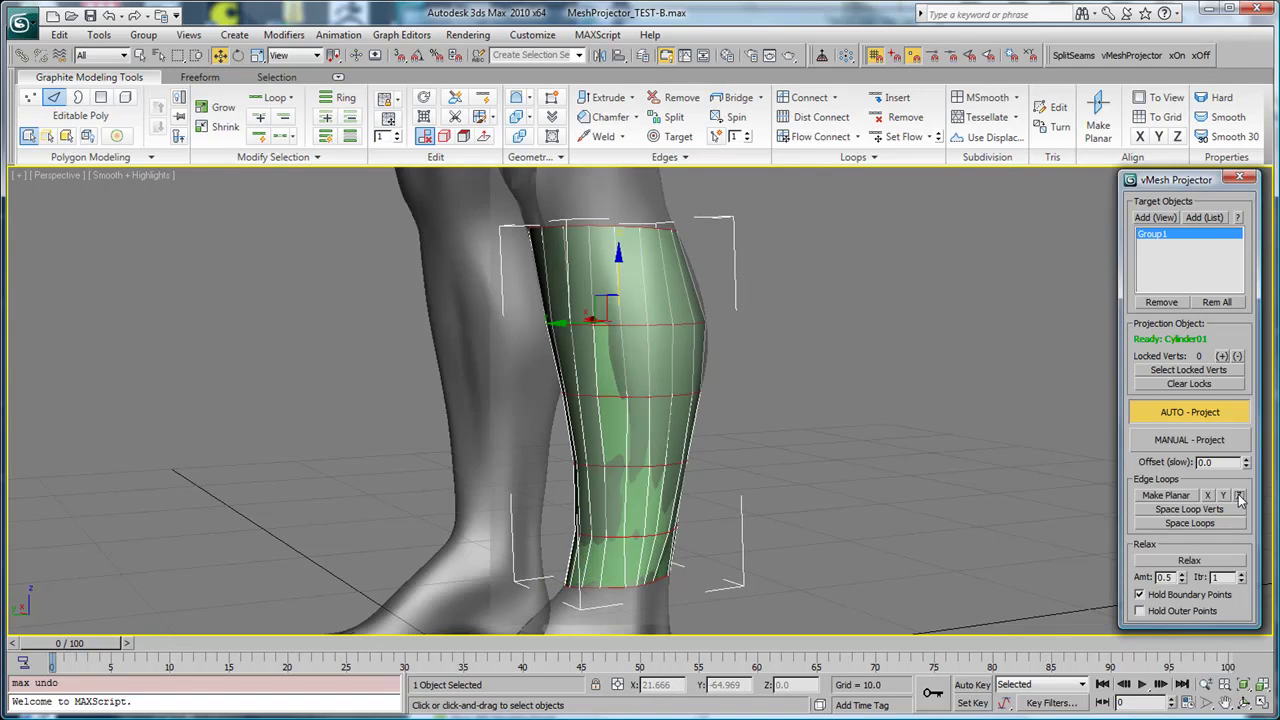
alt+middle_drag(777, 469, 650, 400)
click(609, 392)
click(615, 528)
alt+middle_drag(619, 405, 620, 440)
- Delete the cap polygon at the cylinder's top end below the knee
alt+middle_drag(619, 389, 598, 192)
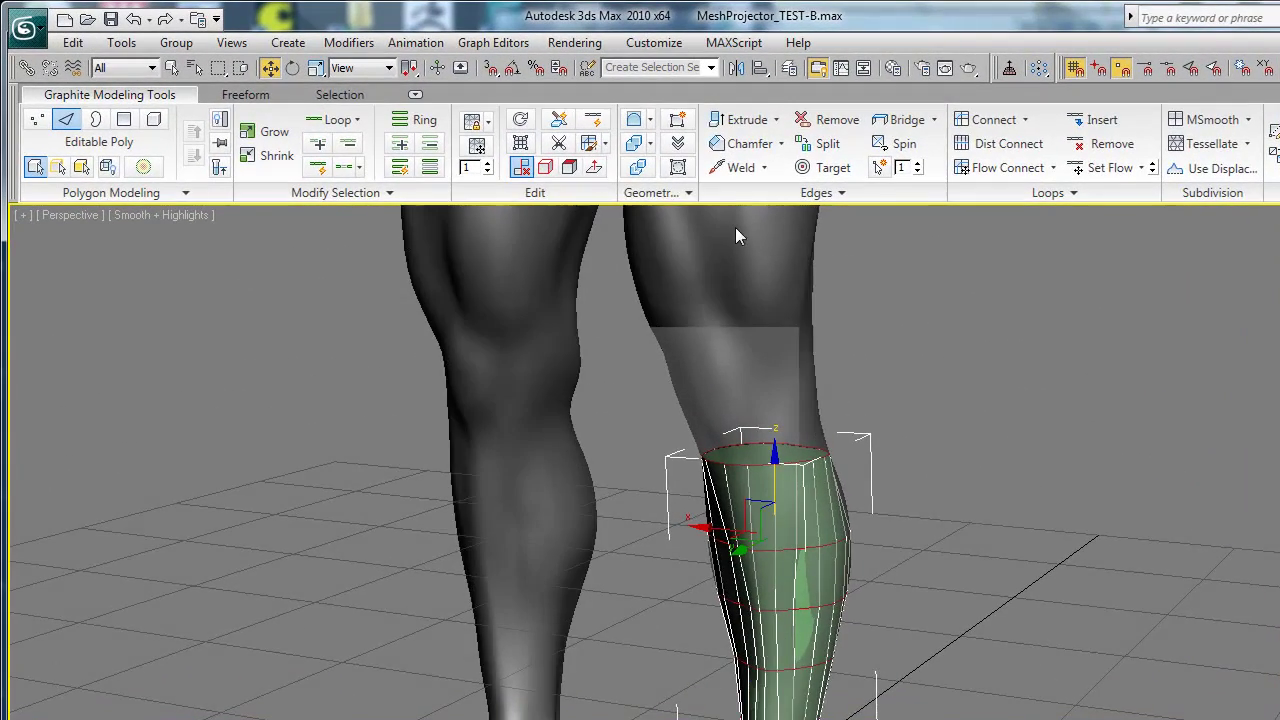
middle_drag(735, 237, 713, 510)
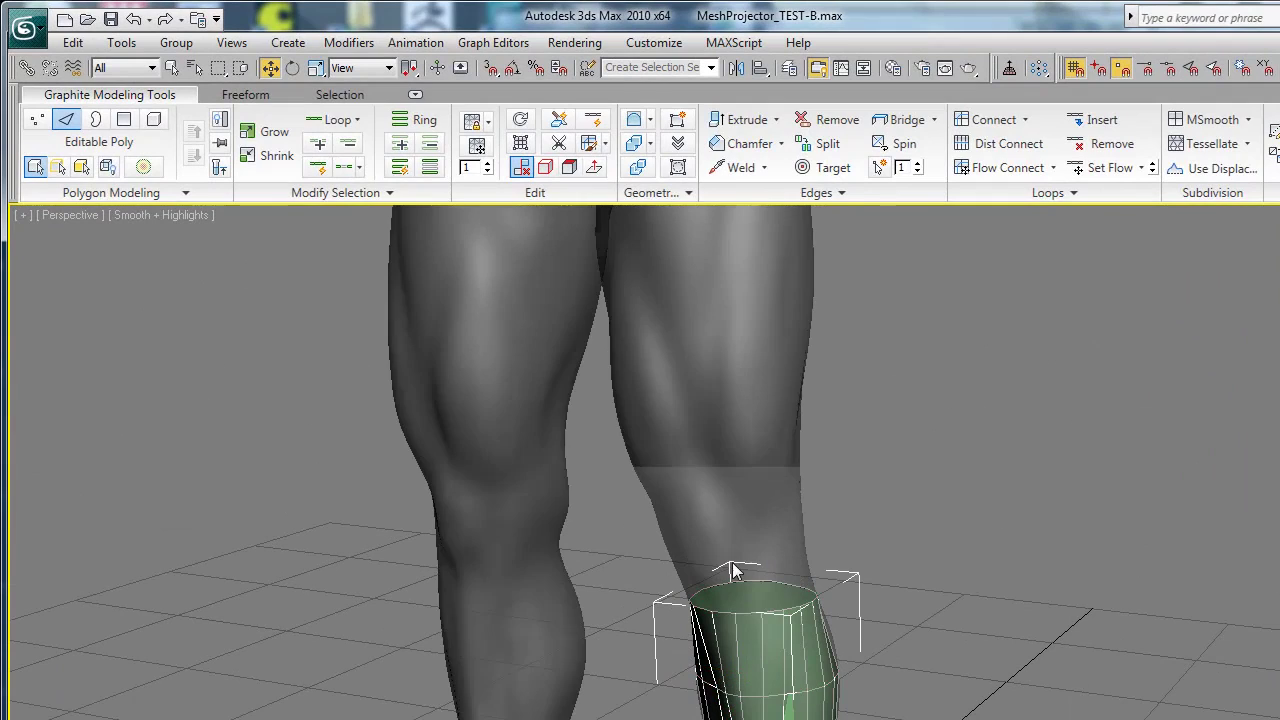
key(4)
click(743, 590)
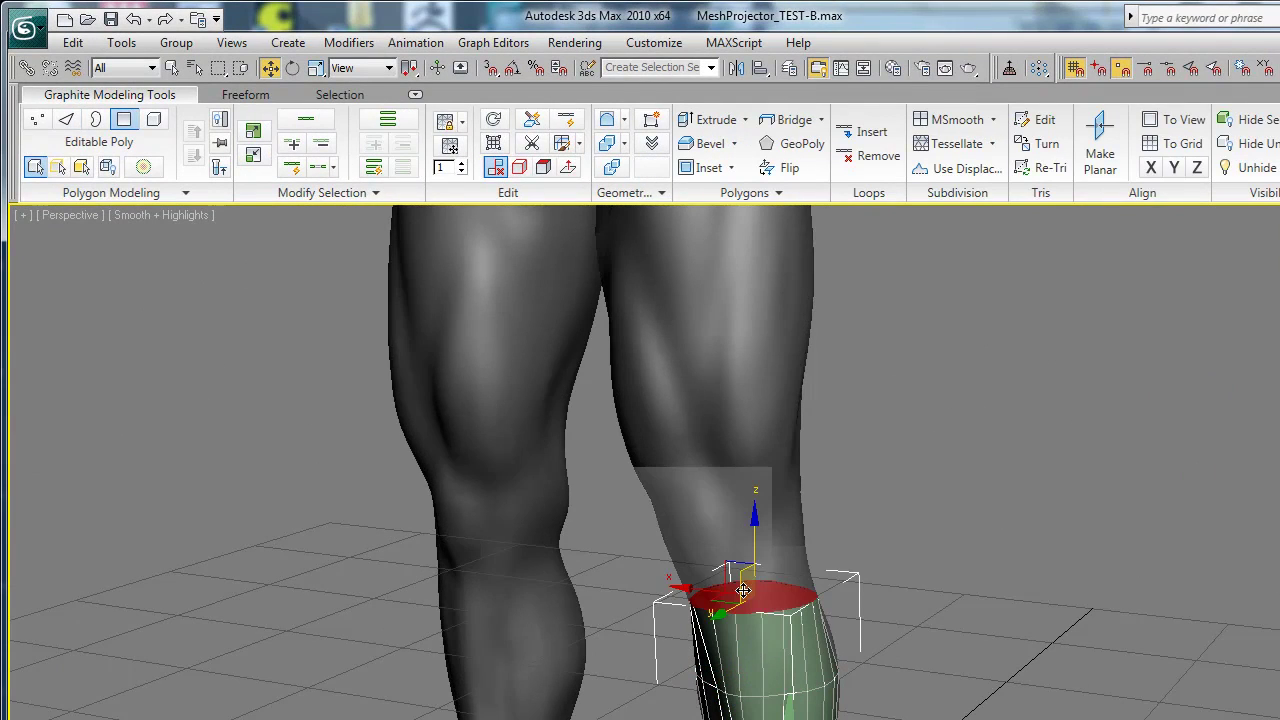
key(Delete)
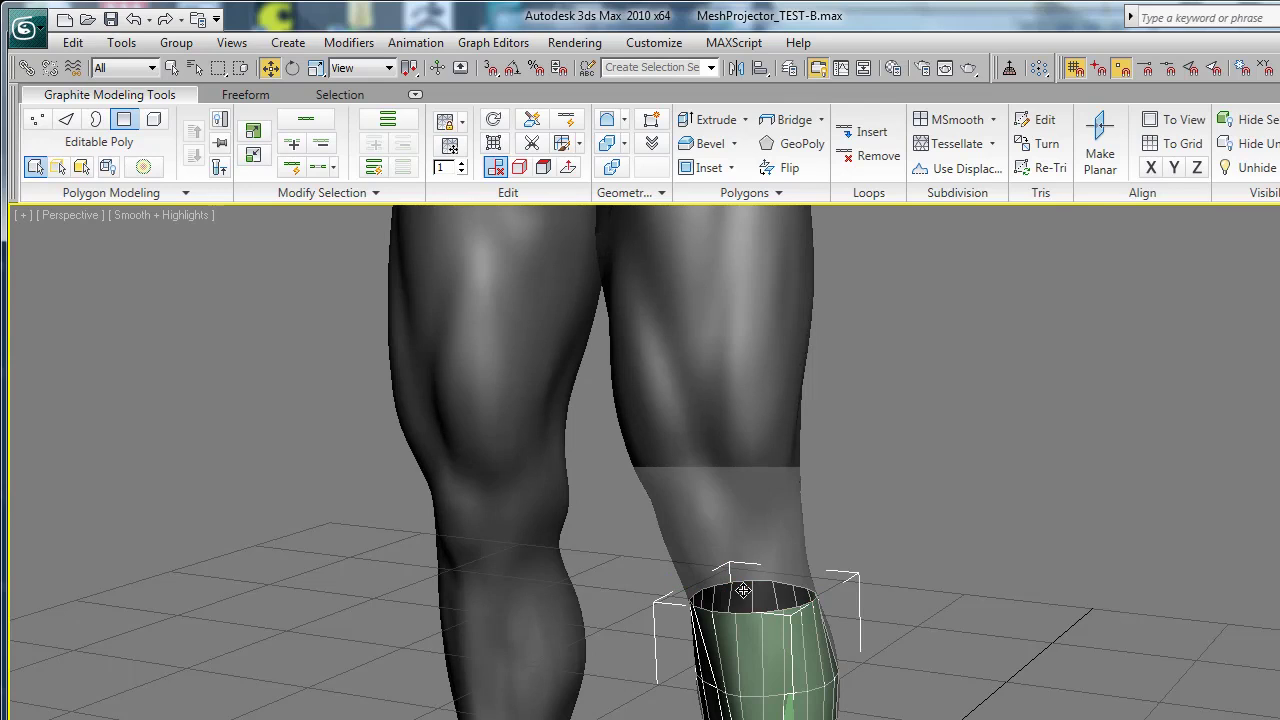
- Extrude the cylinder's open top border up the thigh to just below the groin
key(3)
click(708, 586)
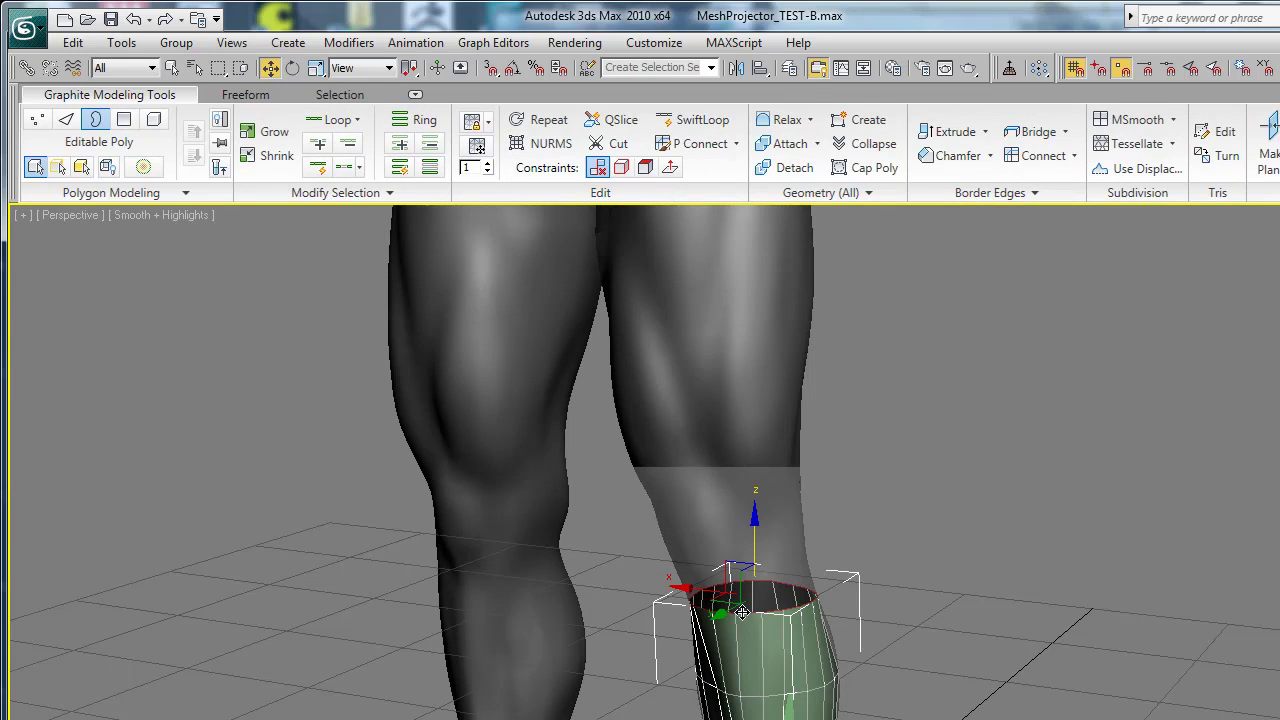
alt+middle_drag(708, 583, 850, 624)
shift+drag(766, 598, 712, 405)
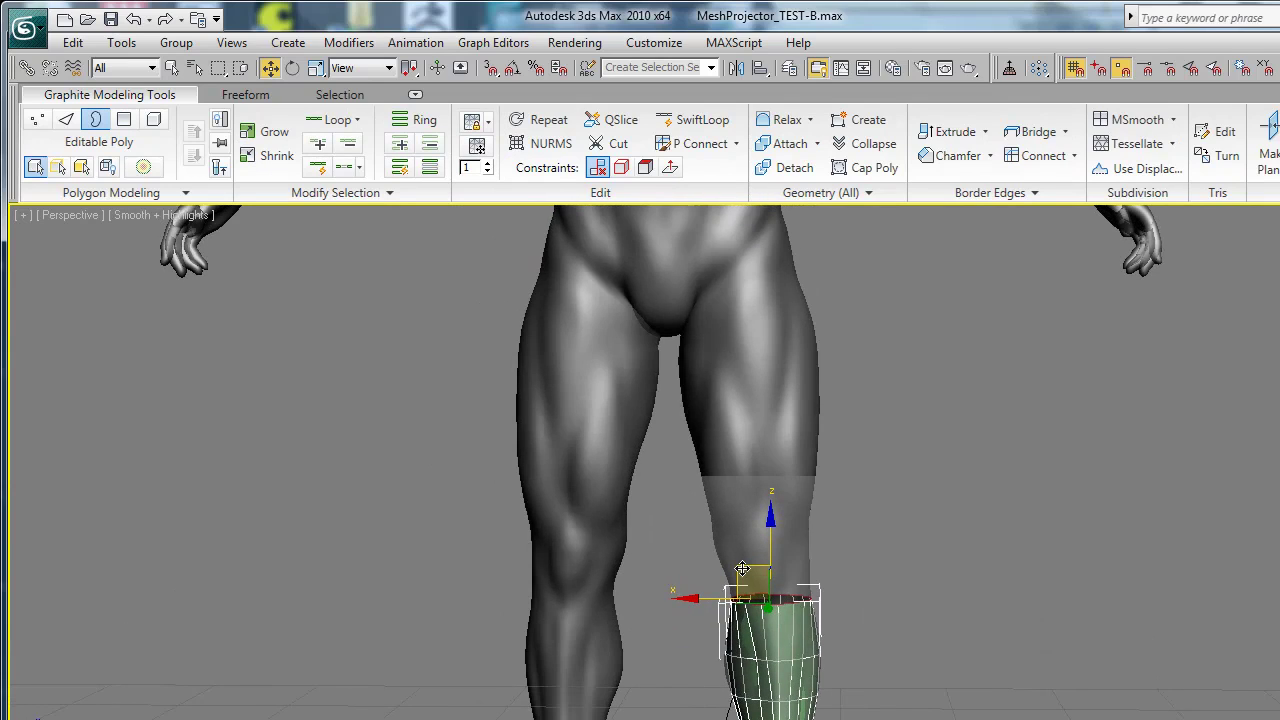
shift+drag(698, 326, 718, 310)
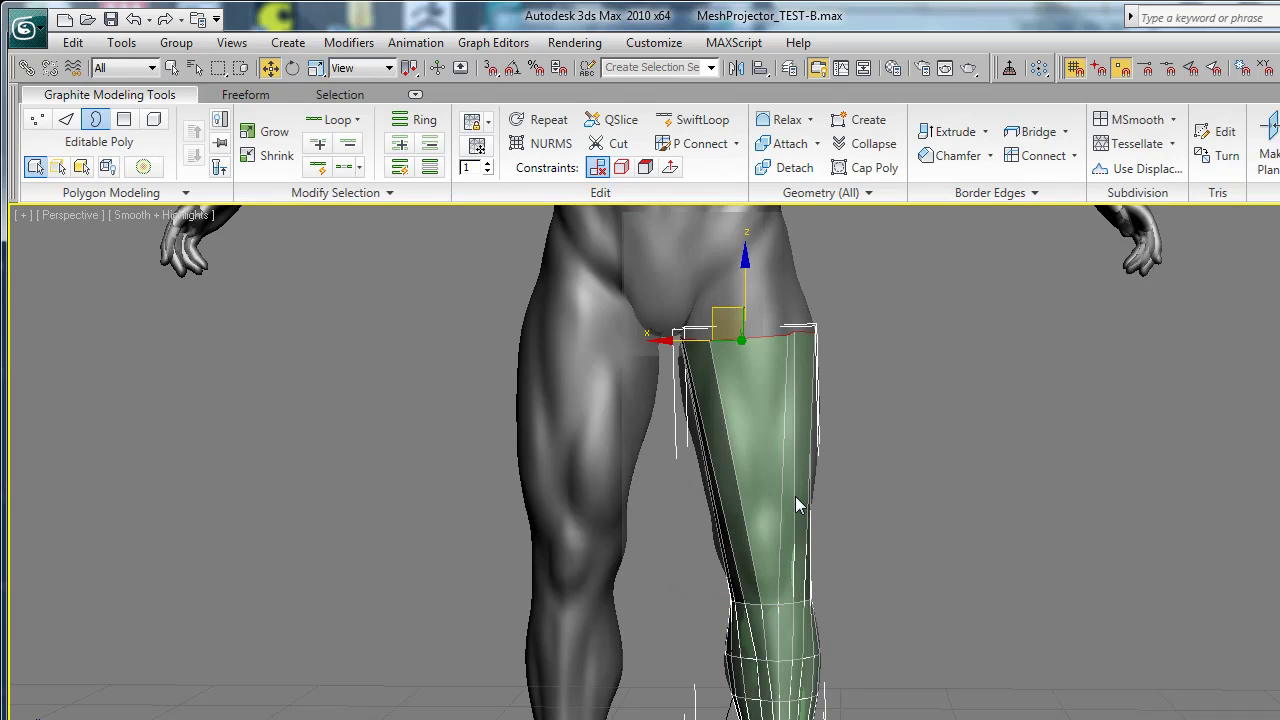
mouse_move(795, 496)
alt+middle_down()
mouse_move(463, 495)
mouse_move(721, 511)
mouse_move(790, 492)
alt+middle_up()
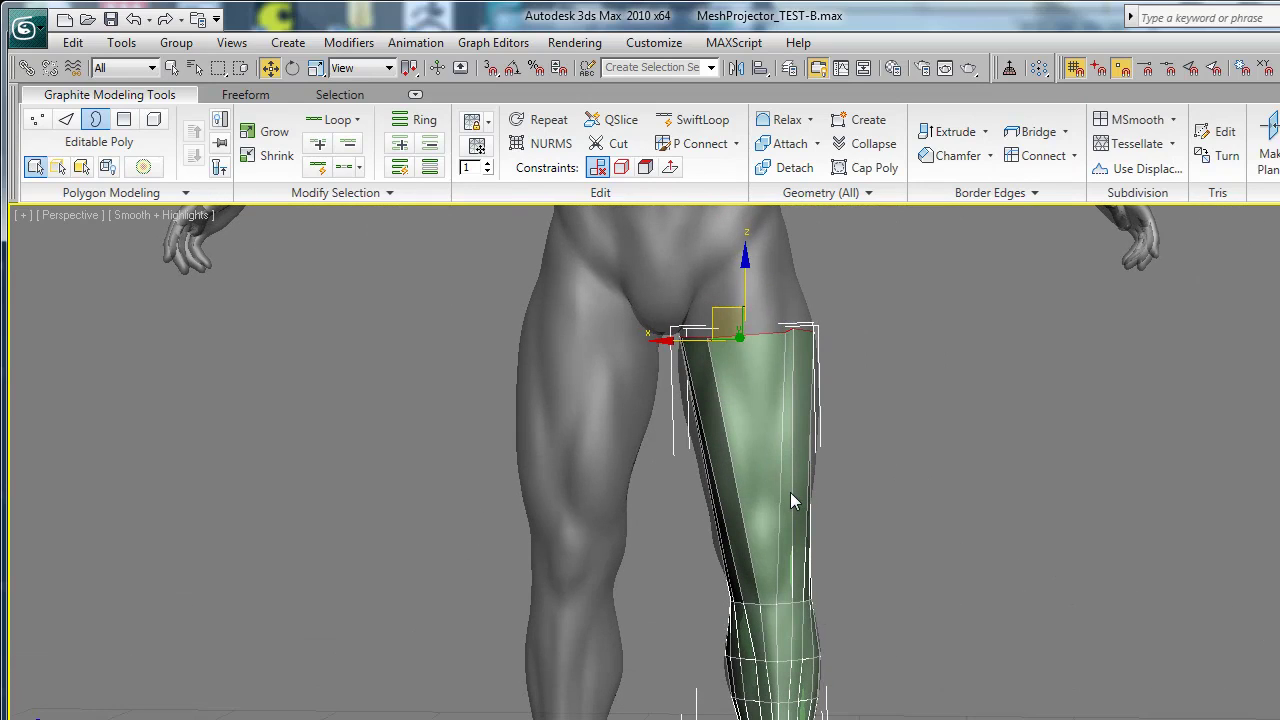
- Connect the ring of vertical thigh edges with 8 segments
key(2)
click(781, 466)
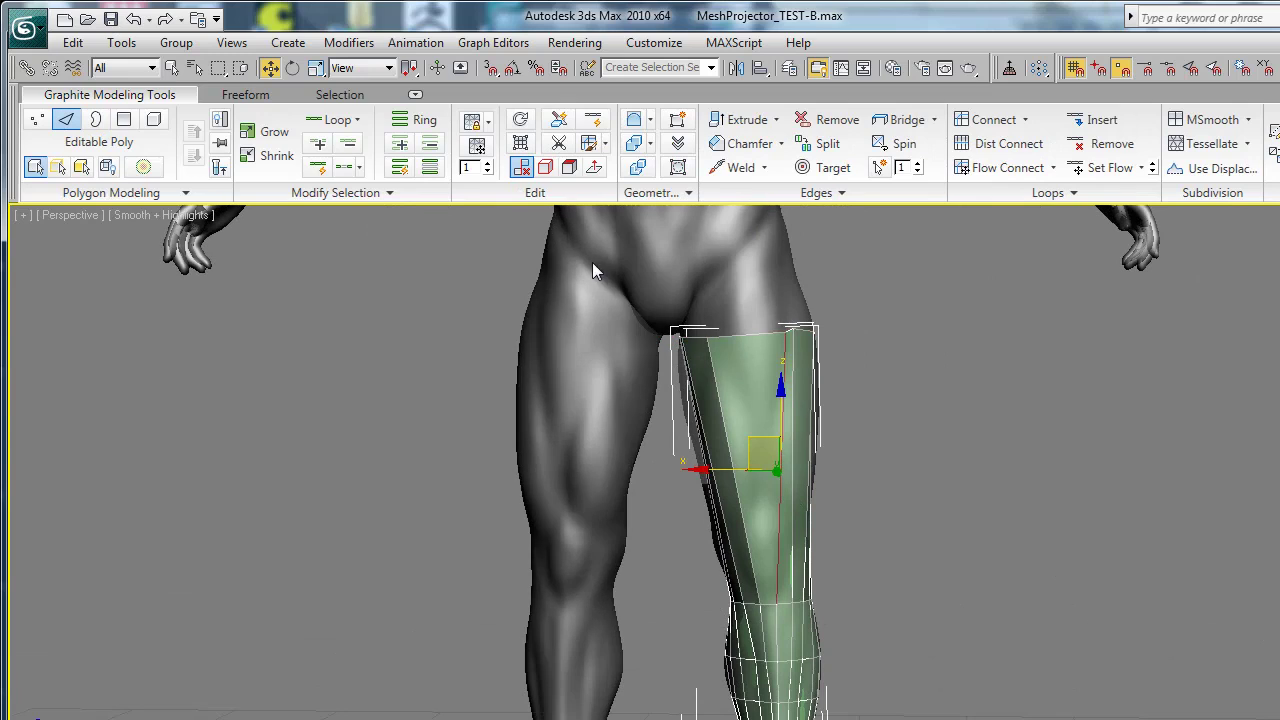
click(414, 119)
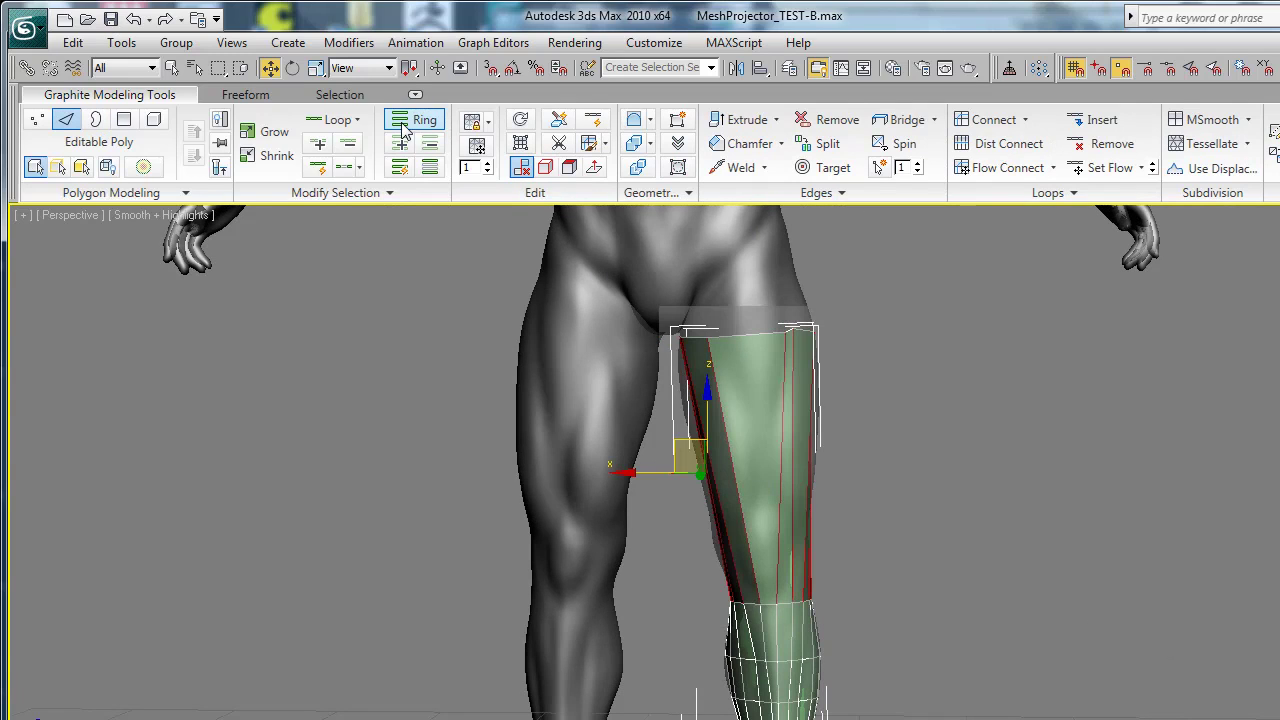
click(1025, 119)
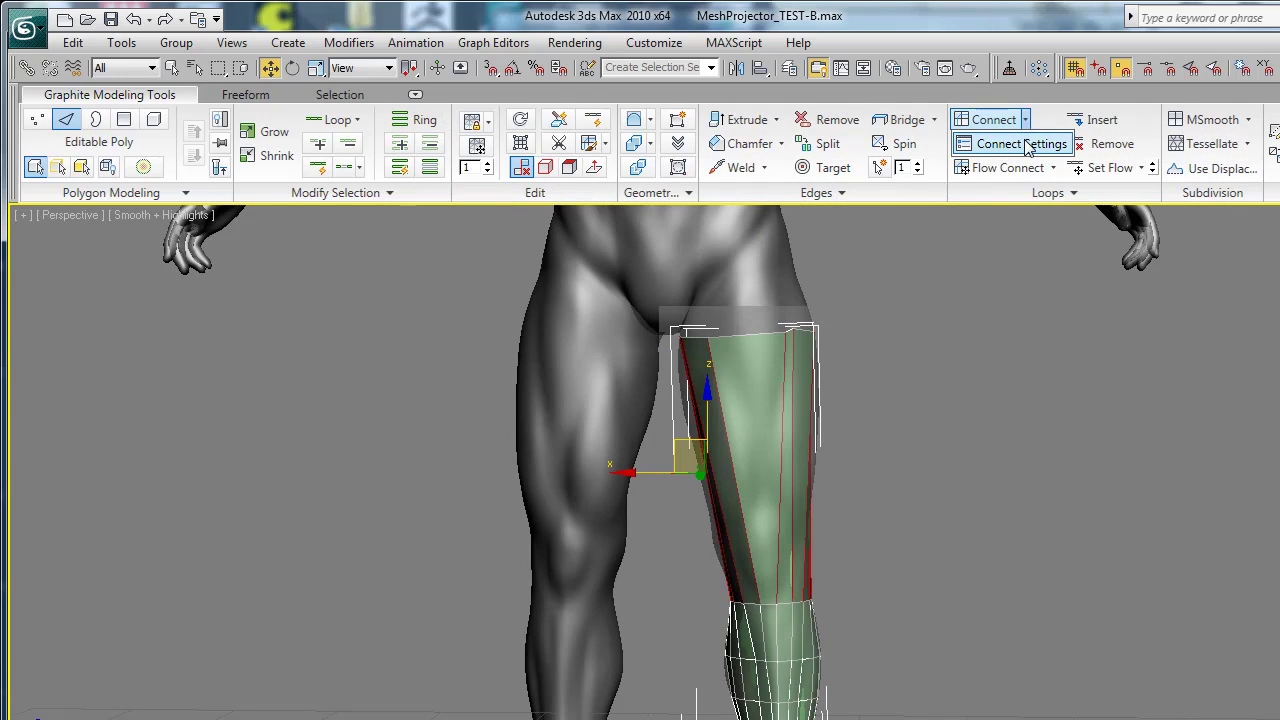
click(1027, 145)
drag(1014, 360, 1017, 340)
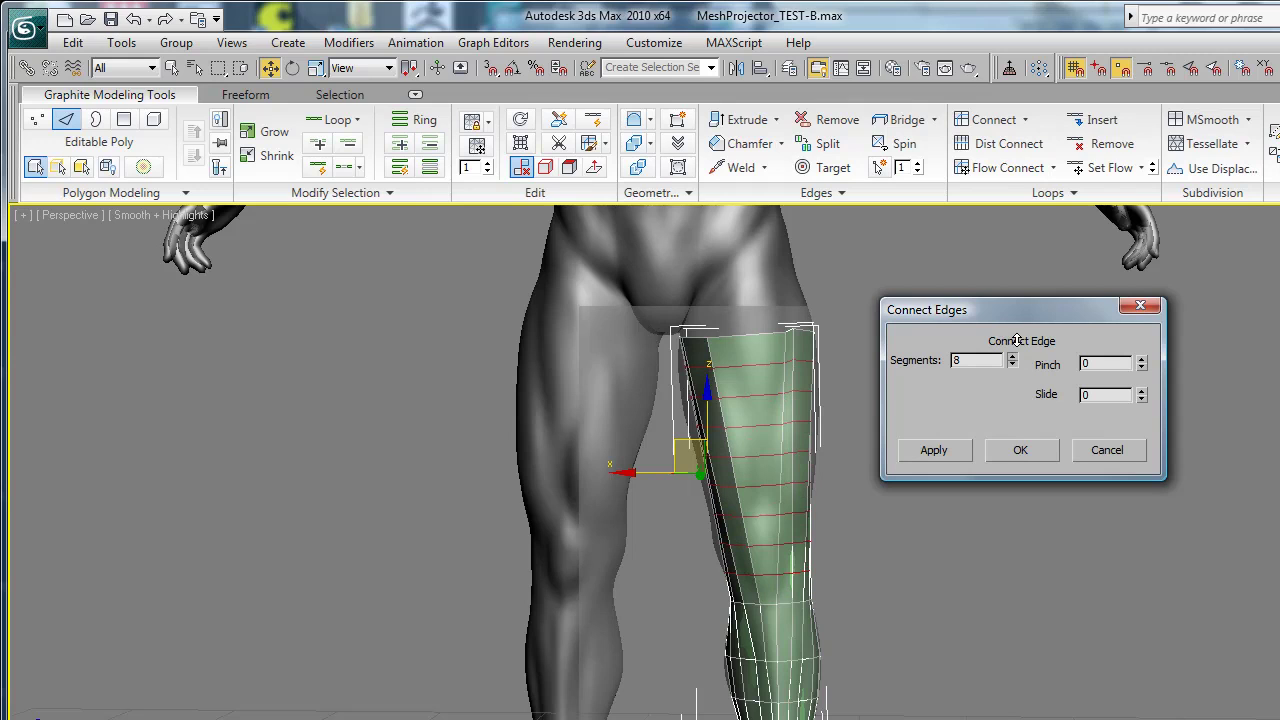
click(1016, 451)
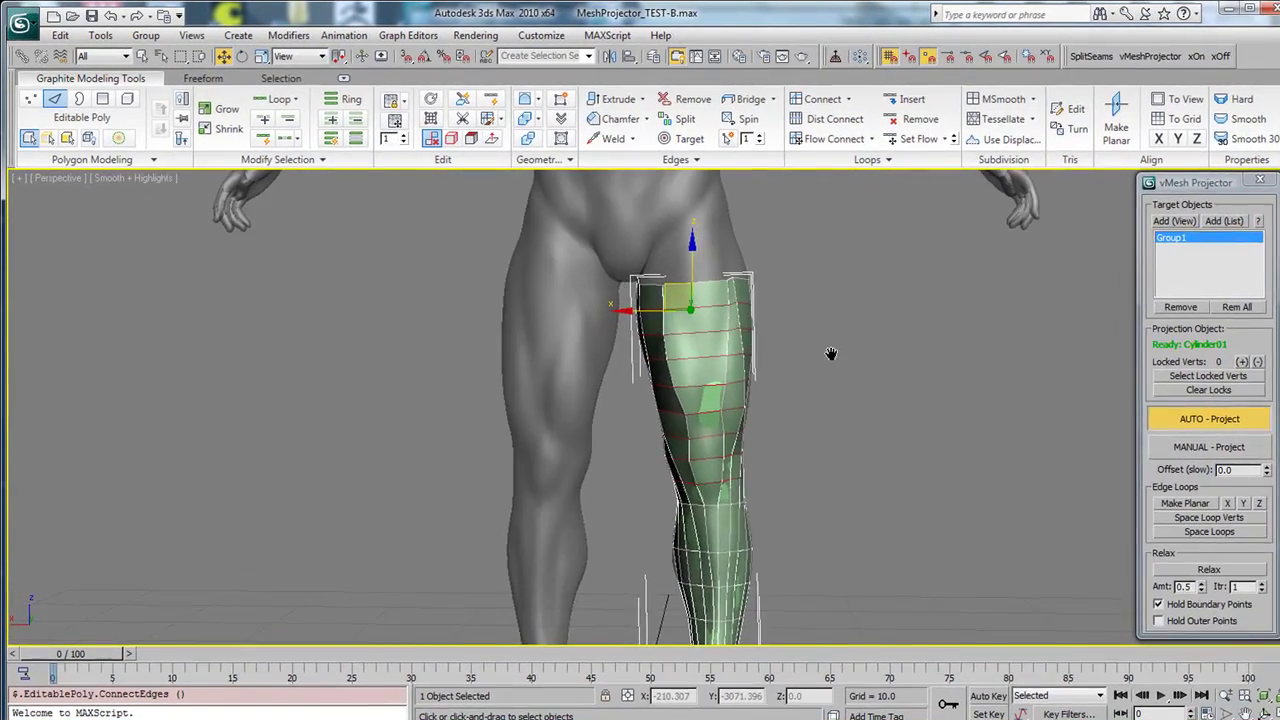
alt+middle_drag(829, 357, 804, 329)
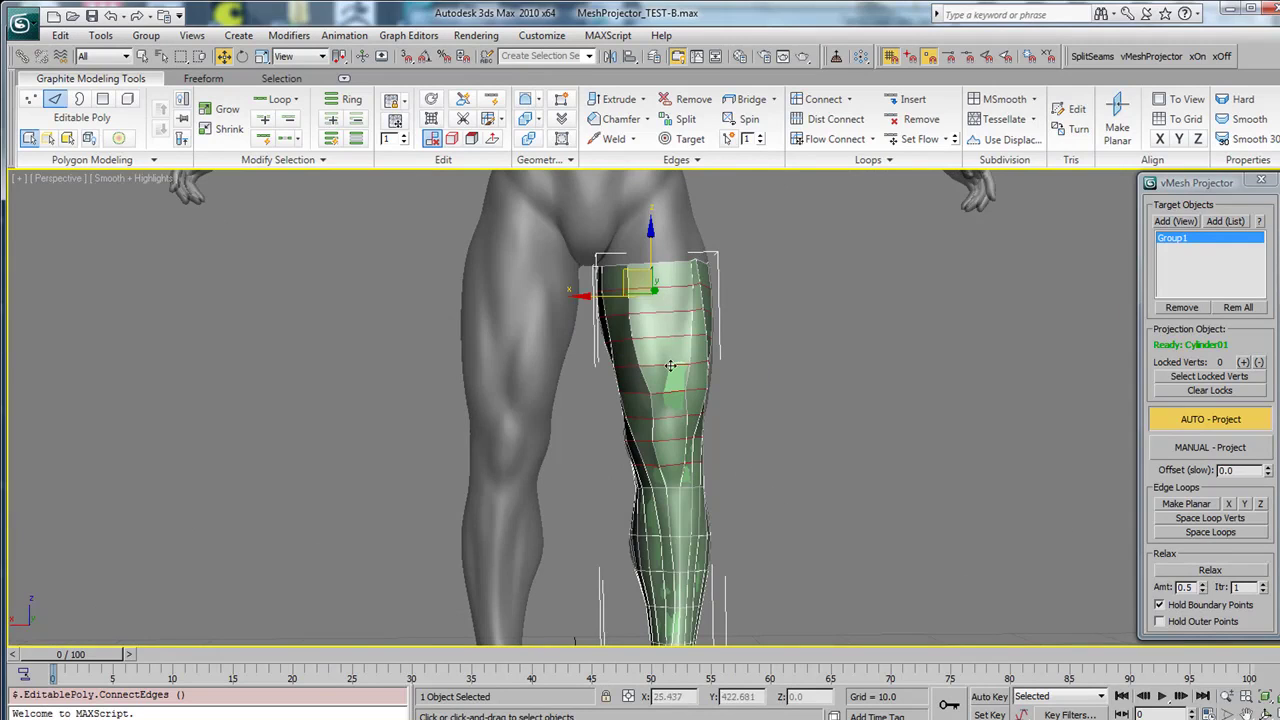
alt+middle_drag(697, 324, 689, 389)
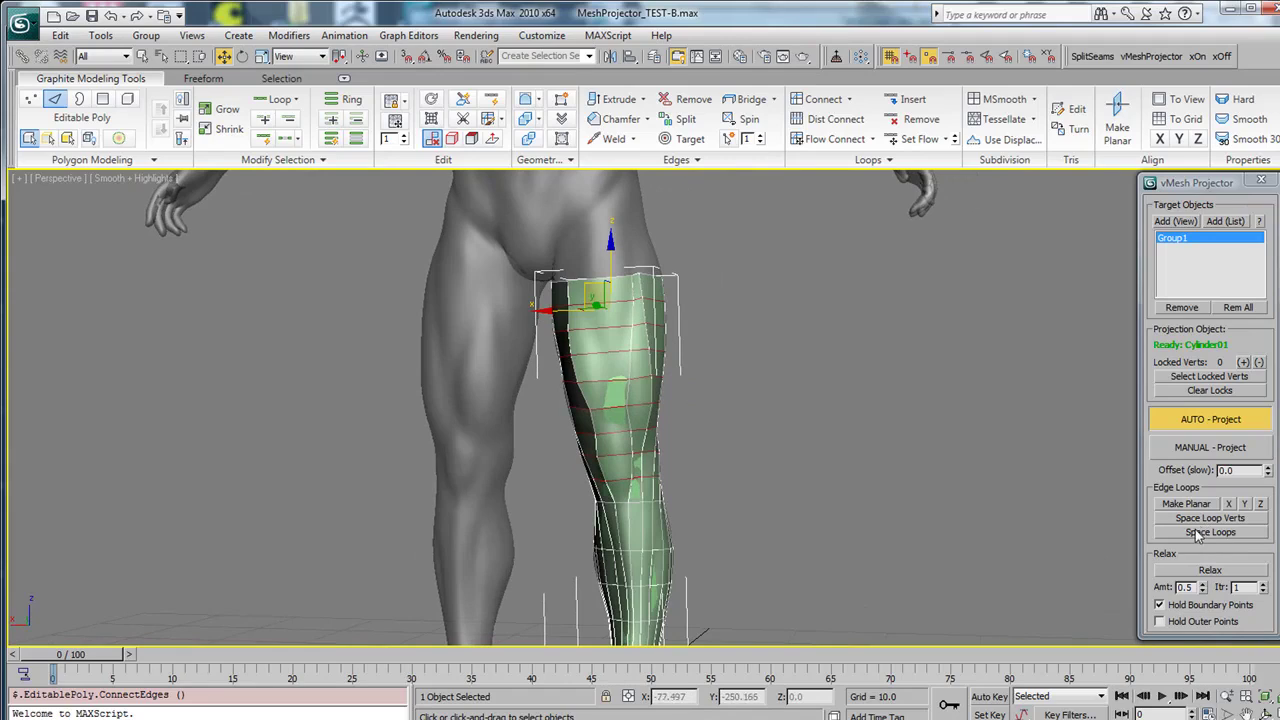
- Select all horizontal edge loops of the leg mesh and even out their vertices with Space Loop Verts
click(346, 107)
middle_drag(805, 515, 776, 470)
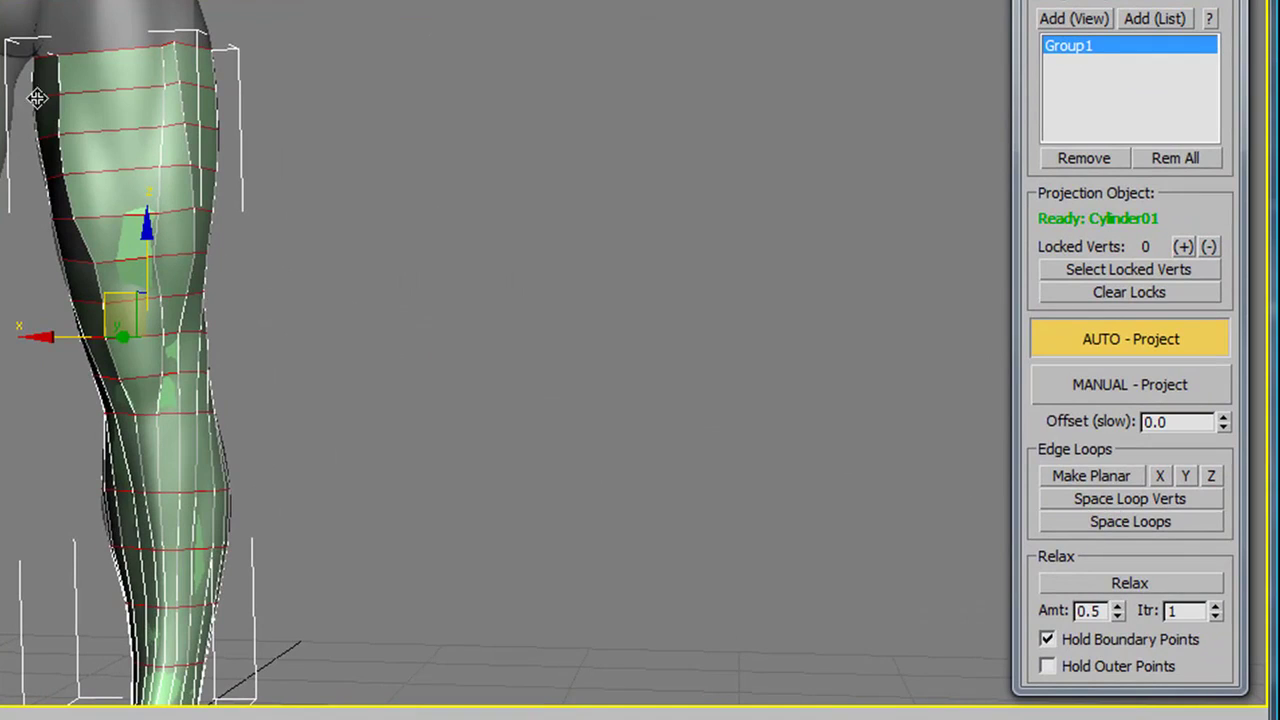
click(177, 70)
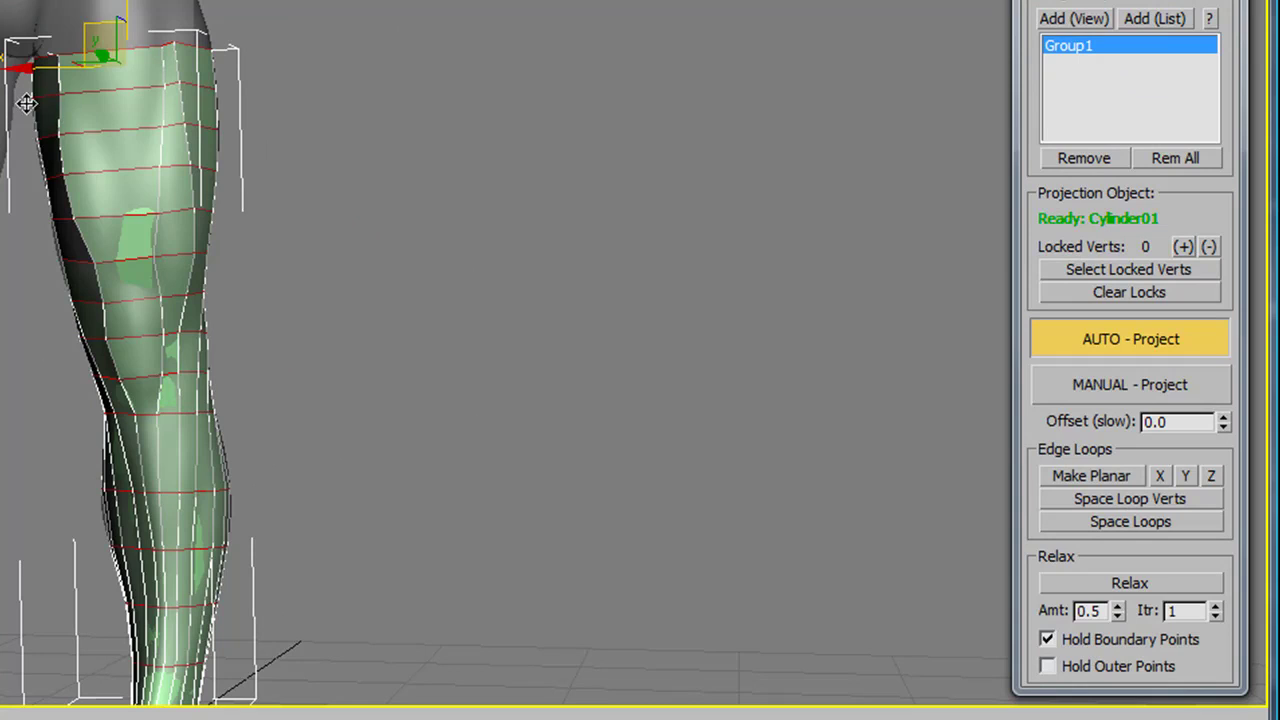
click(175, 212)
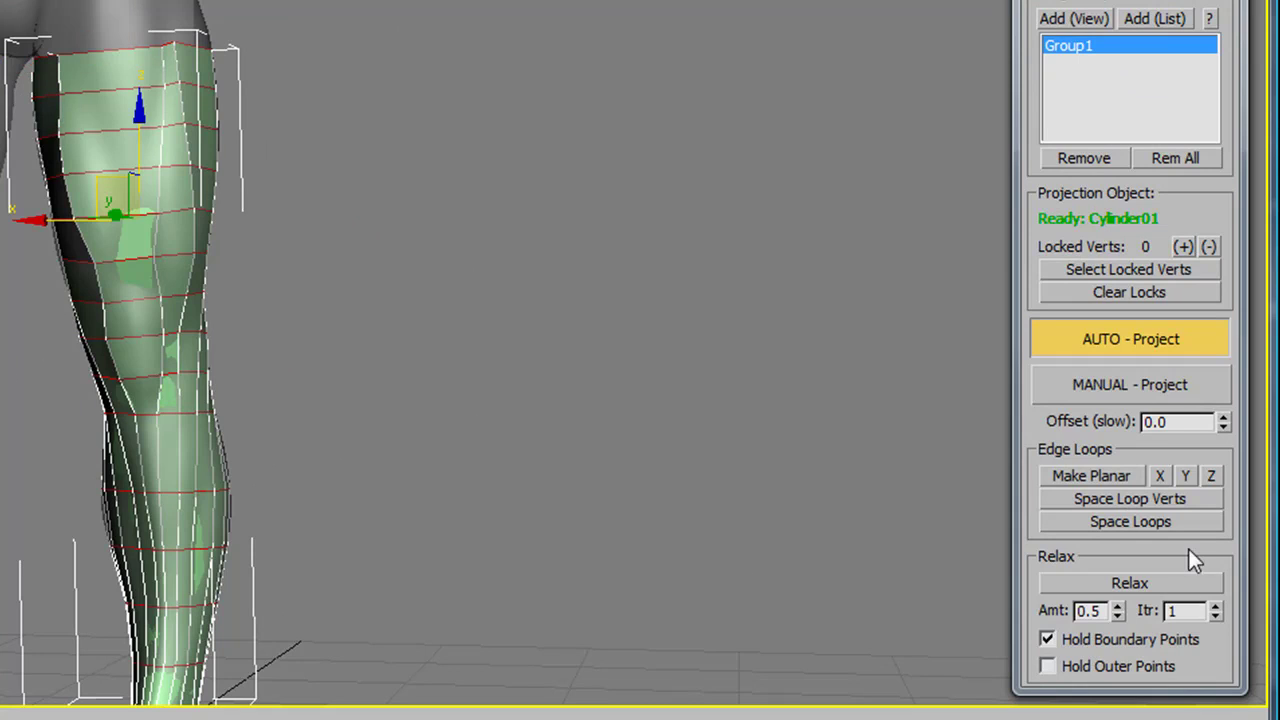
click(1131, 499)
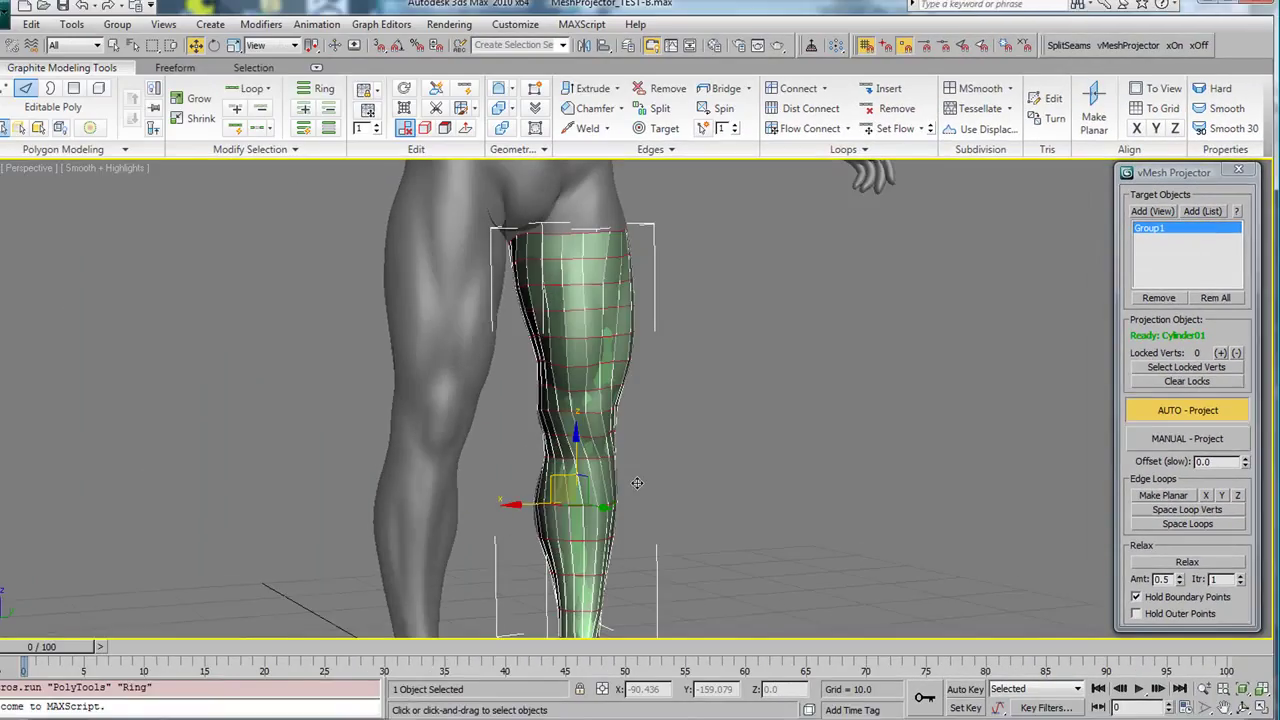
- Examine the leg mesh from the front and back, checking the spacing between its edge loops
alt+middle_drag(138, 472, 489, 447)
alt+middle_drag(795, 480, 942, 485)
click(550, 269)
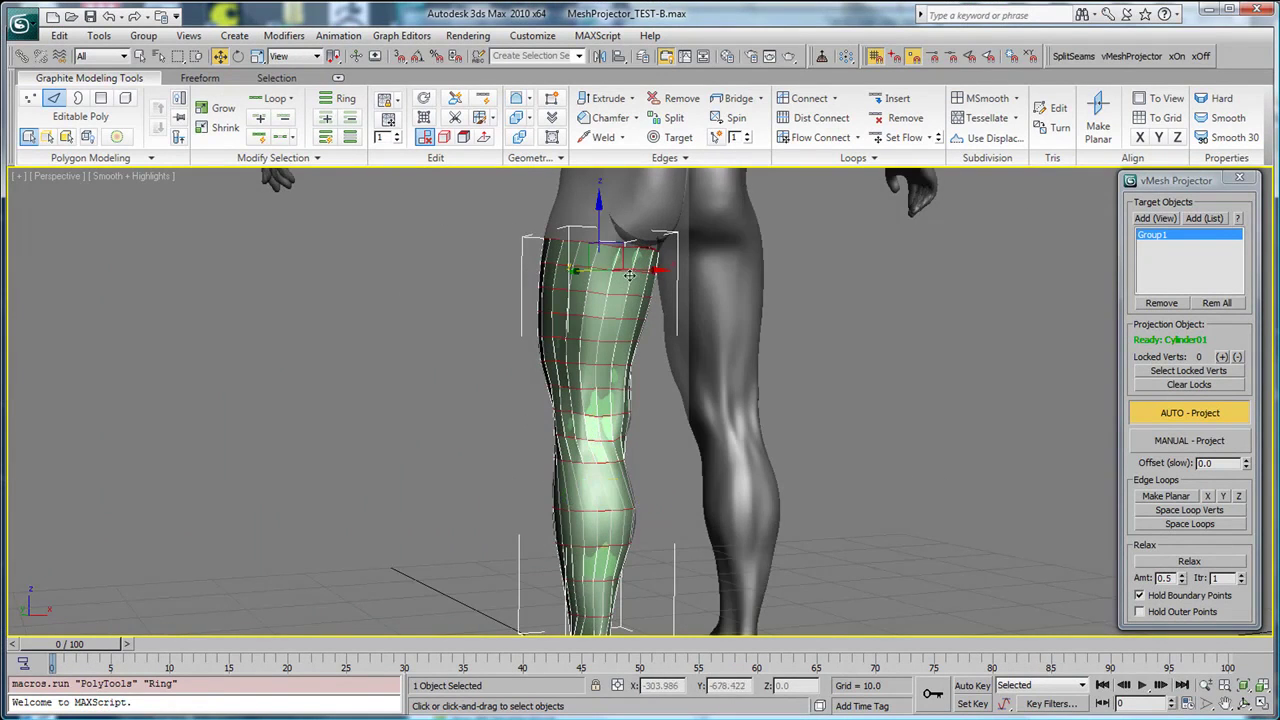
alt+middle_drag(577, 312, 576, 393)
click(636, 416)
ctrl+click(578, 465)
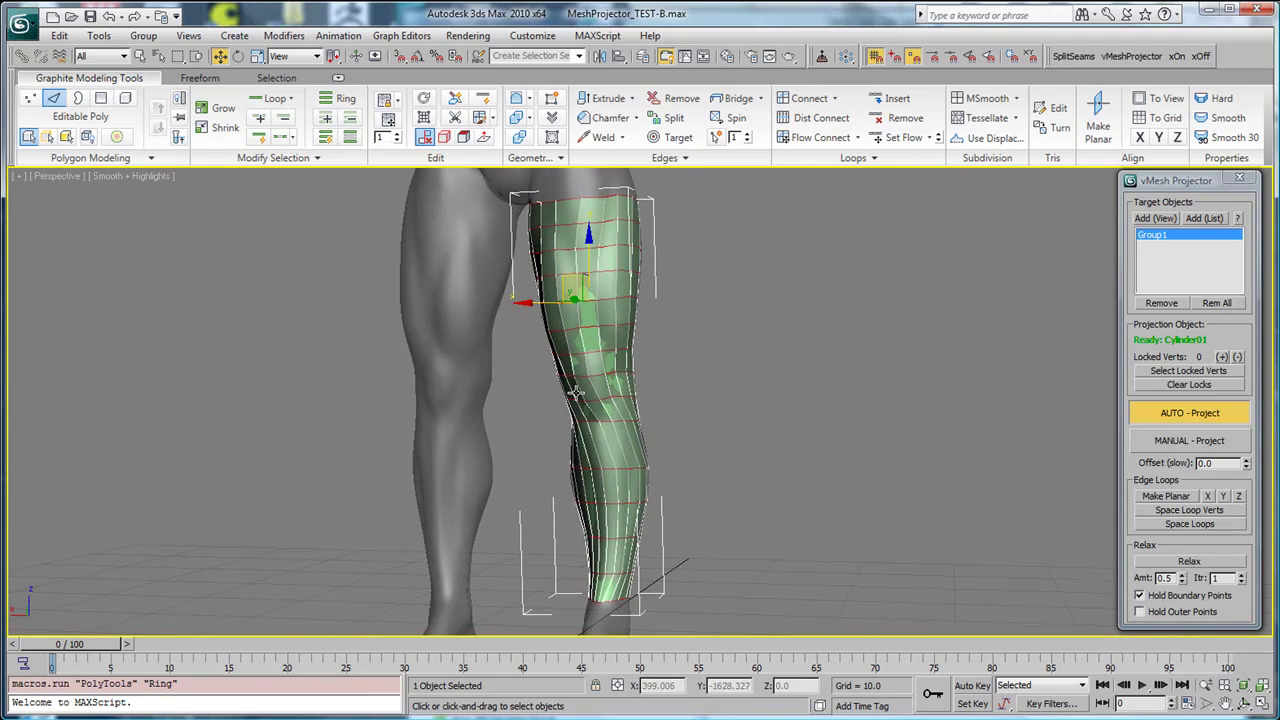
click(598, 448)
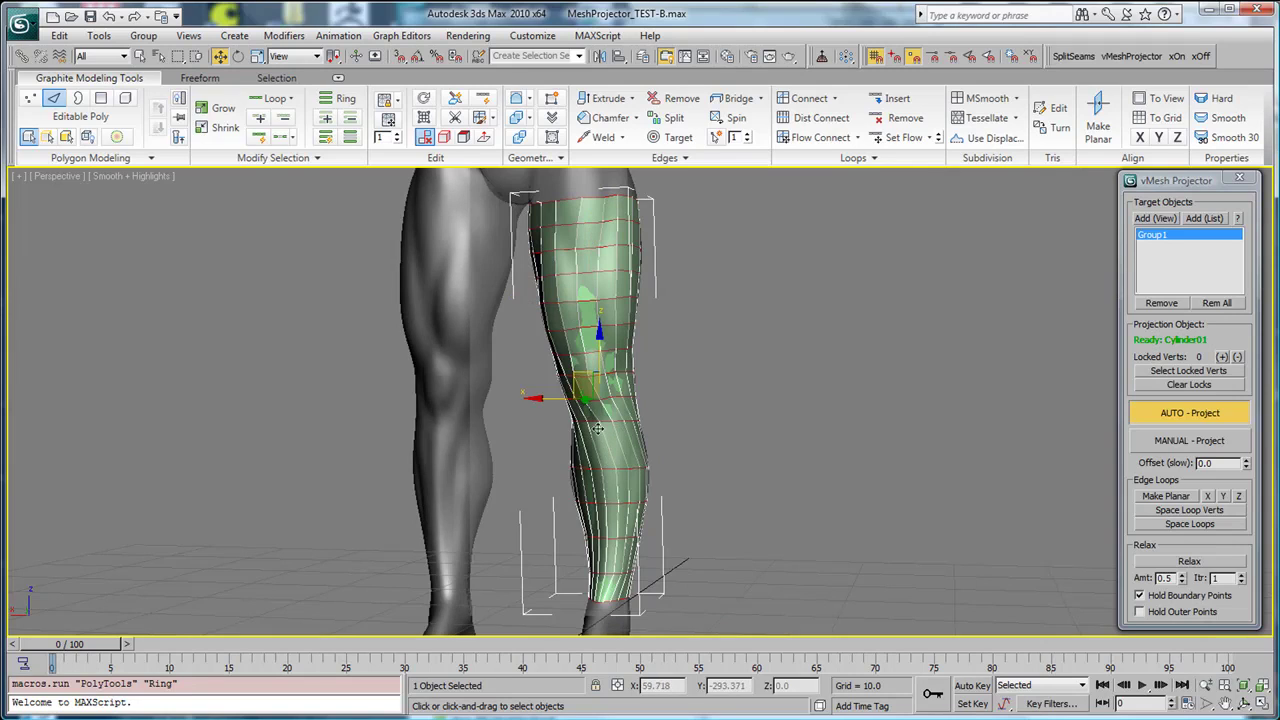
click(607, 451)
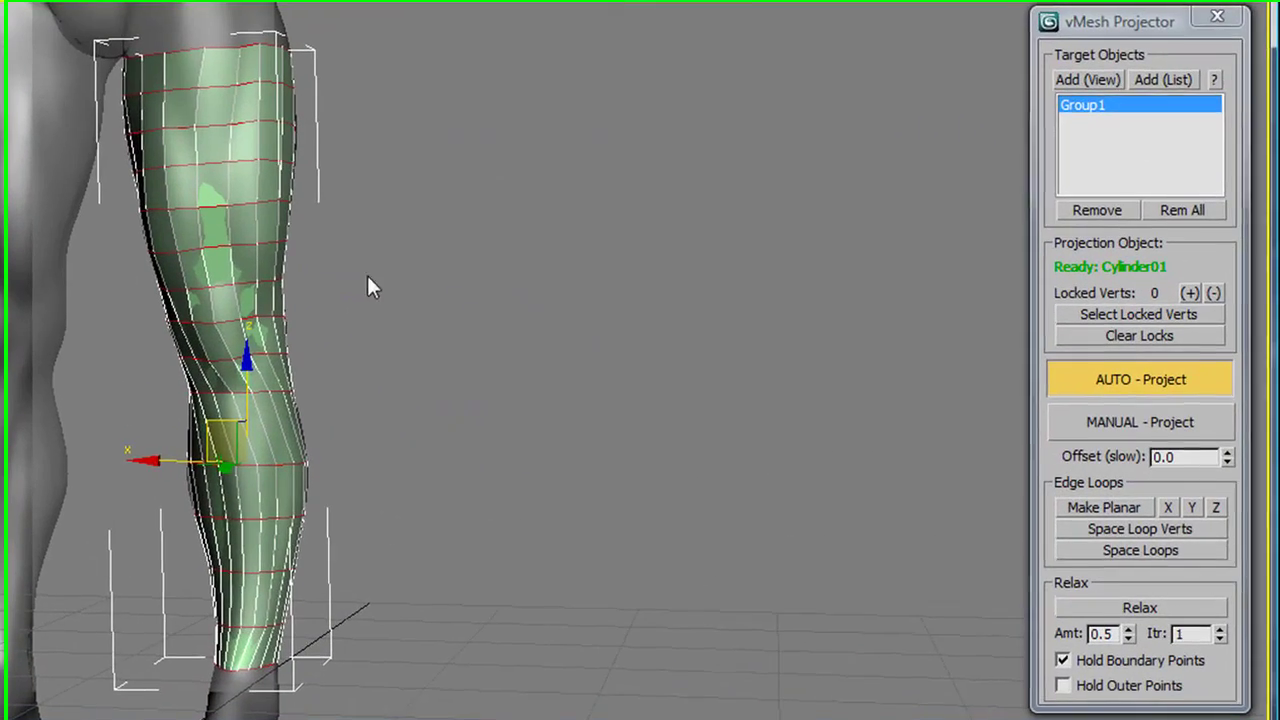
click(578, 199)
click(186, 160)
click(242, 471)
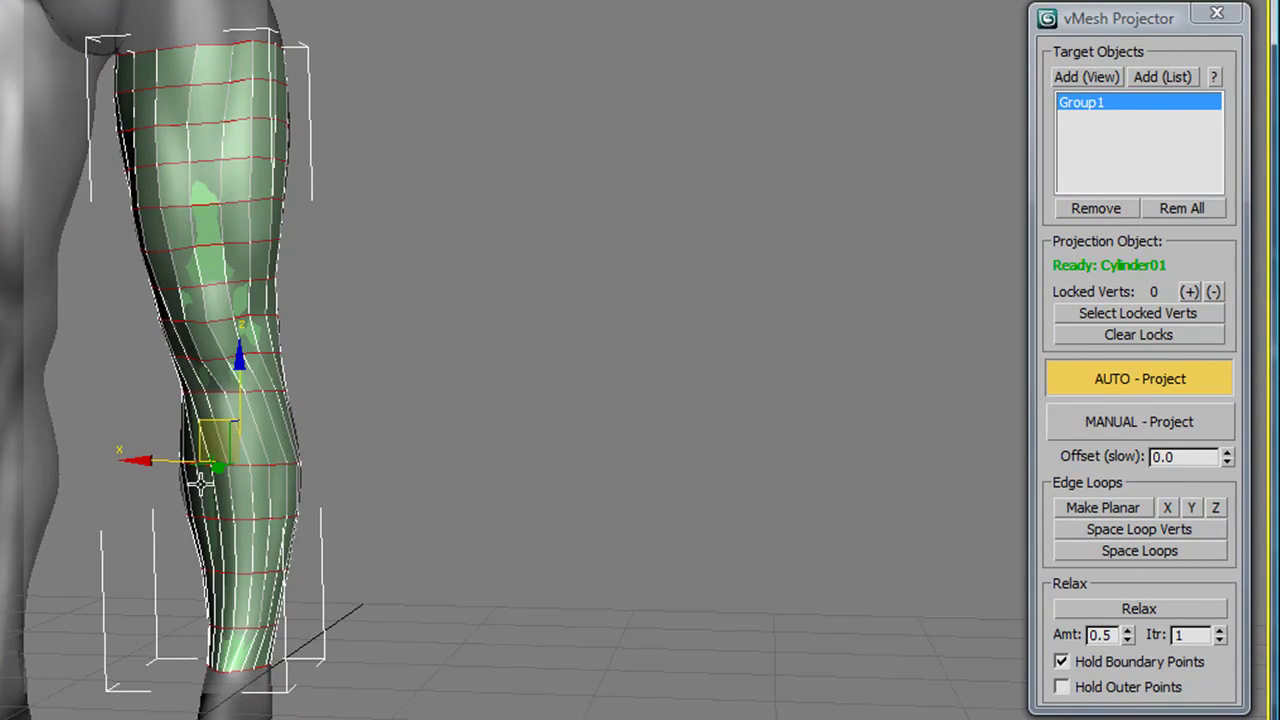
- Deselect the uppermost thigh loops and the lowest ankle loops, and even out the remaining middle loops with Space Loops
click(240, 566)
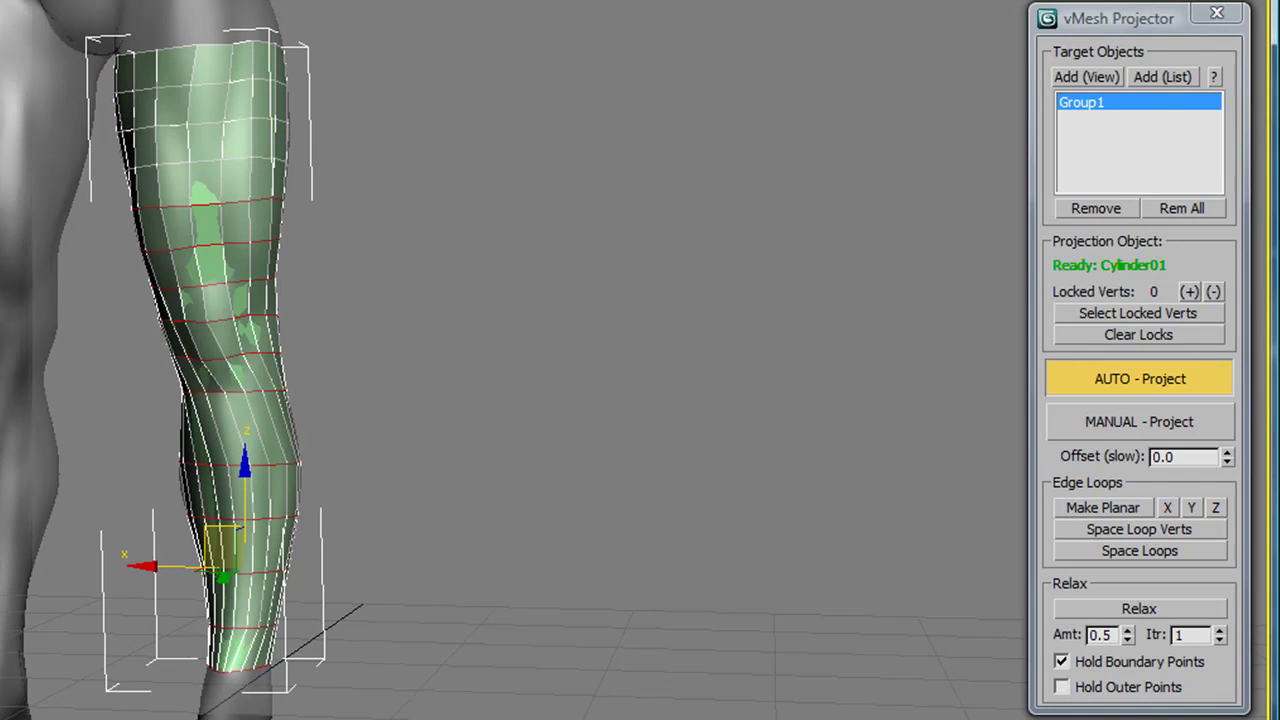
click(200, 290)
click(190, 212)
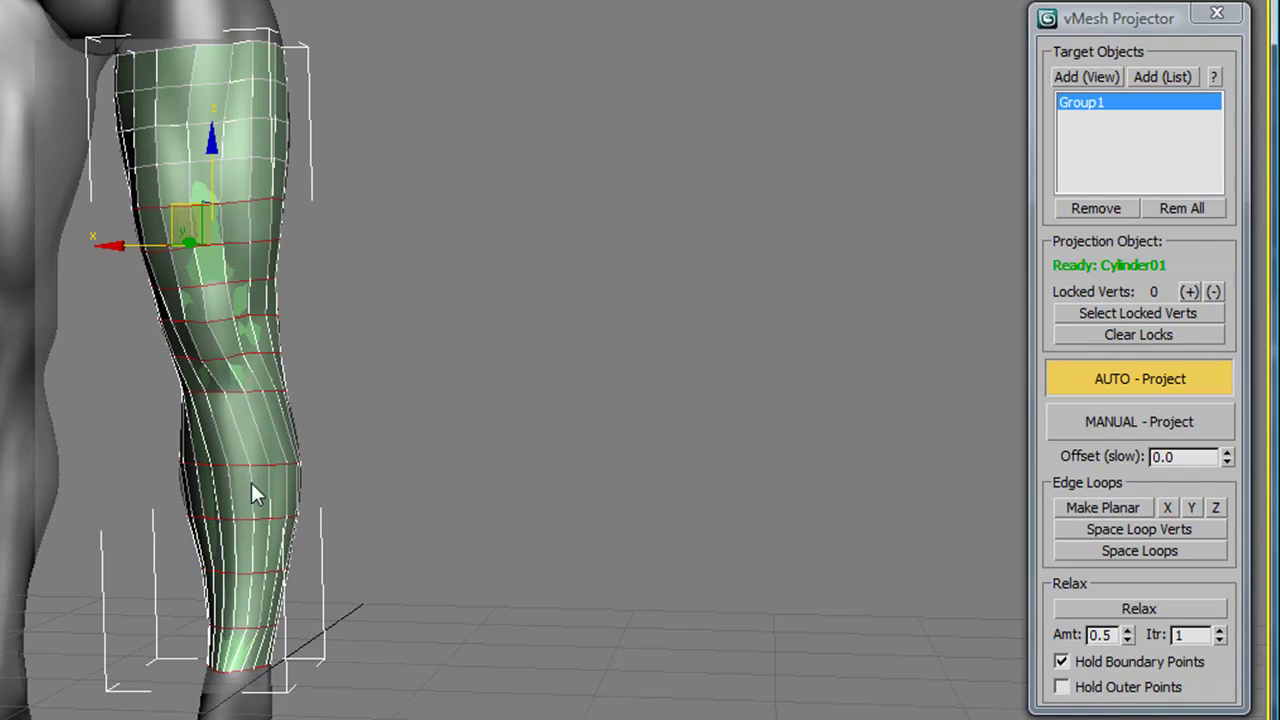
click(241, 621)
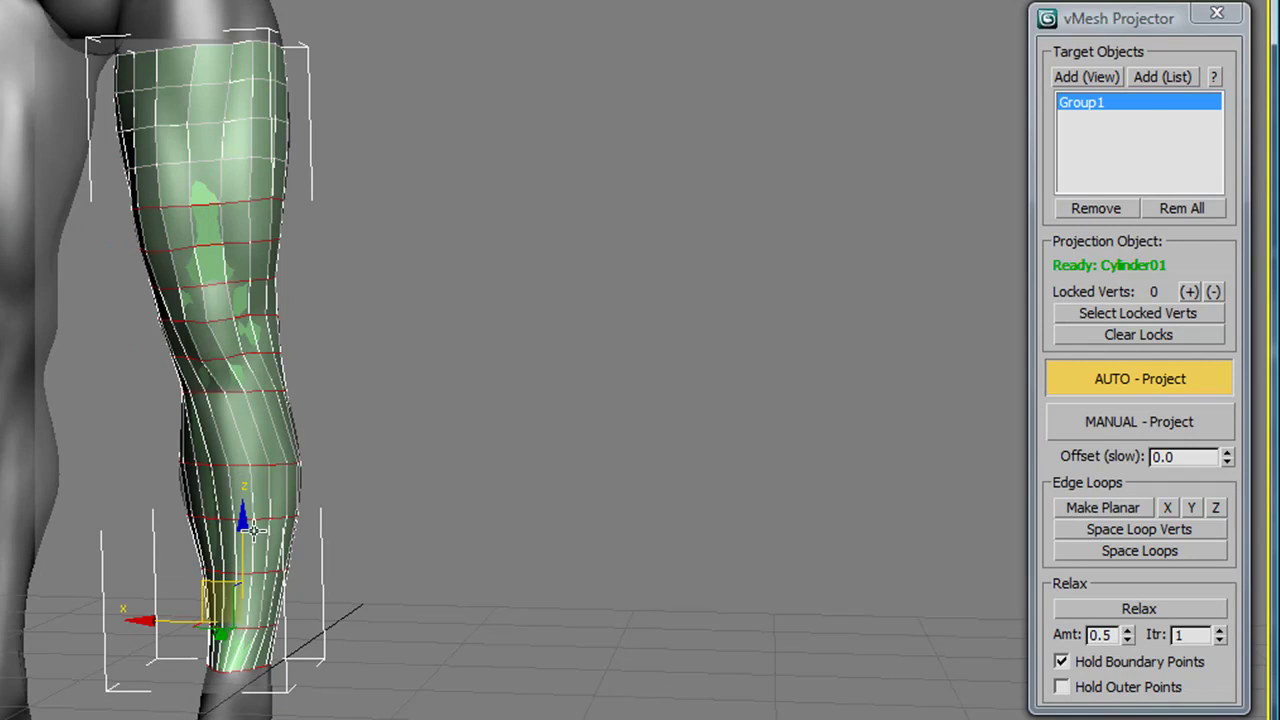
alt+middle_drag(265, 519, 280, 558)
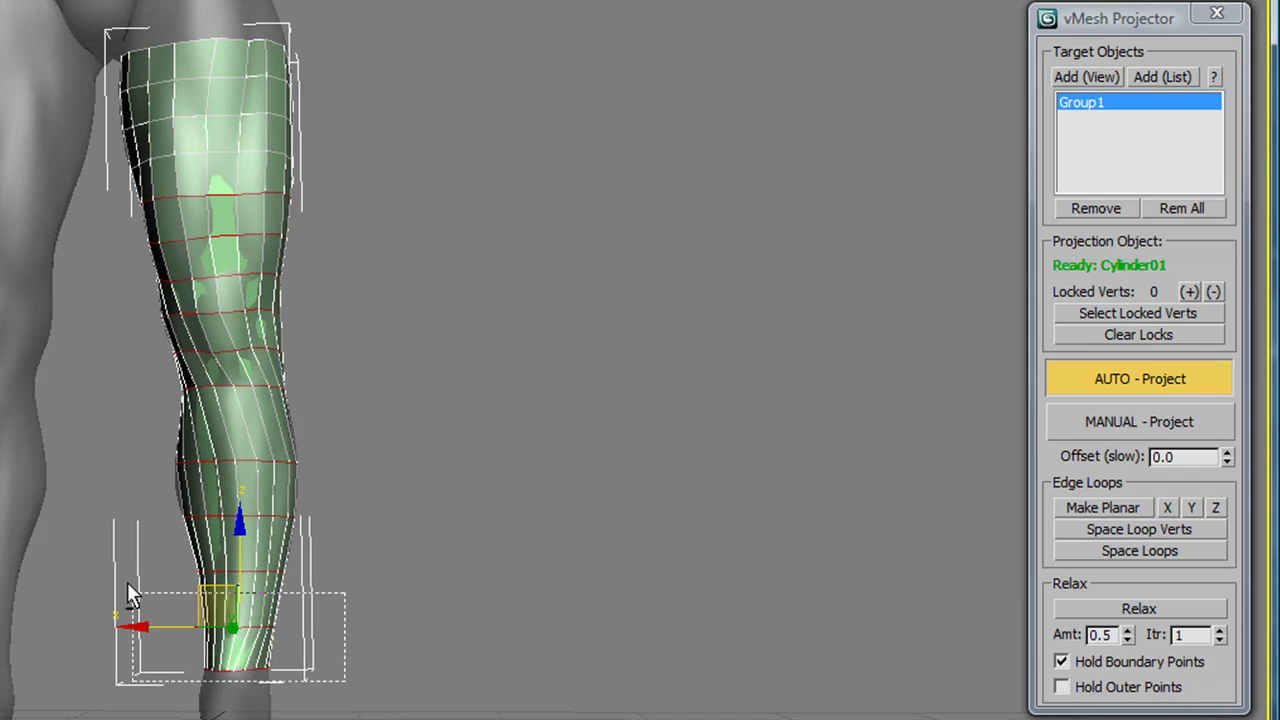
key(ctrl+z)
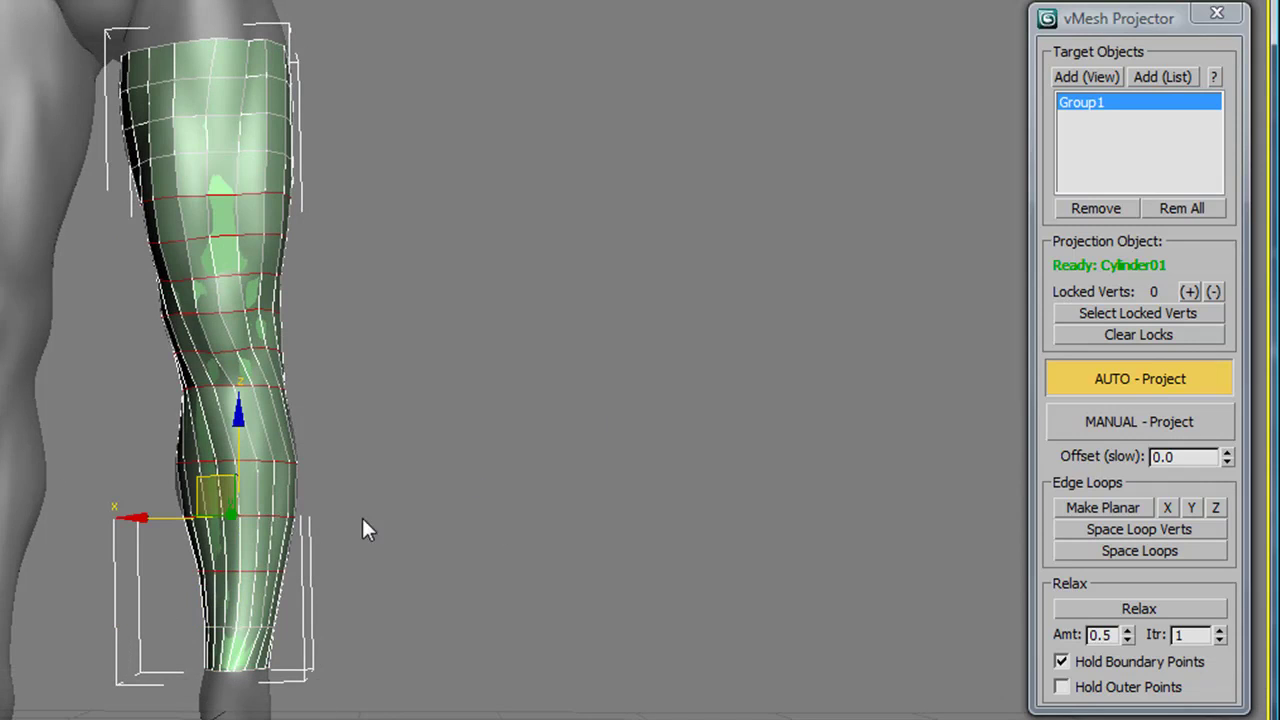
click(256, 340)
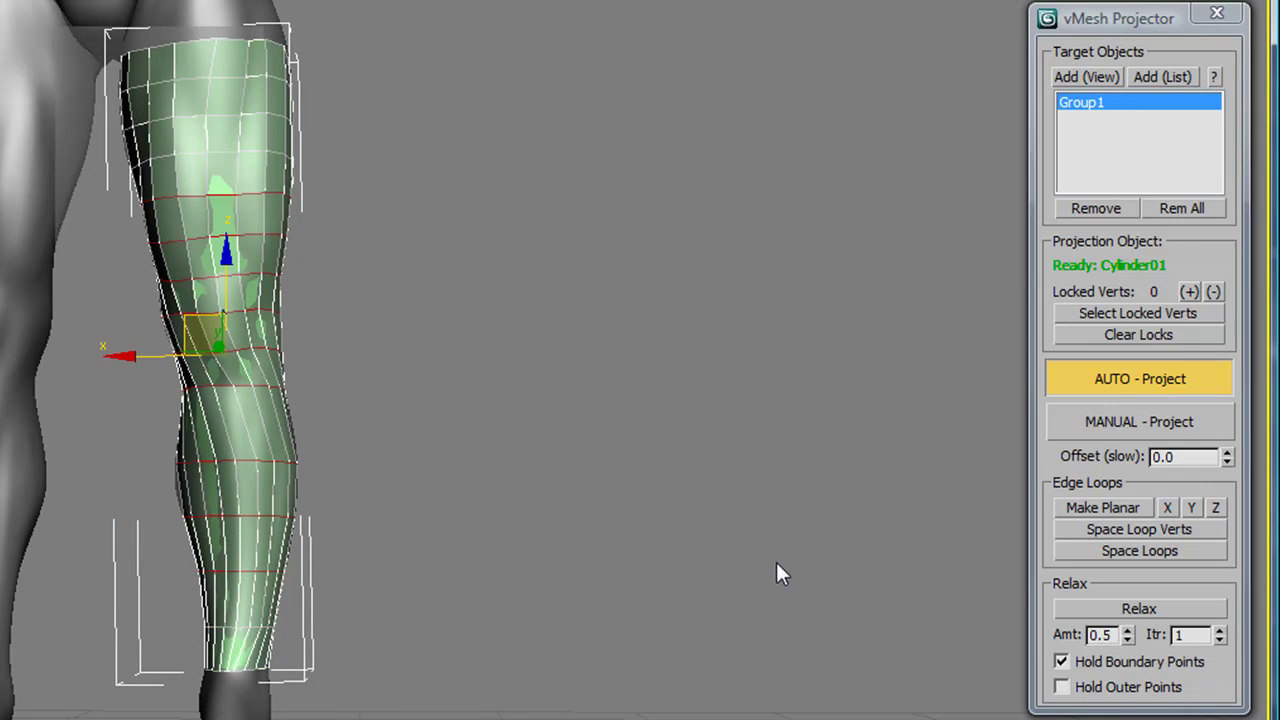
click(1142, 553)
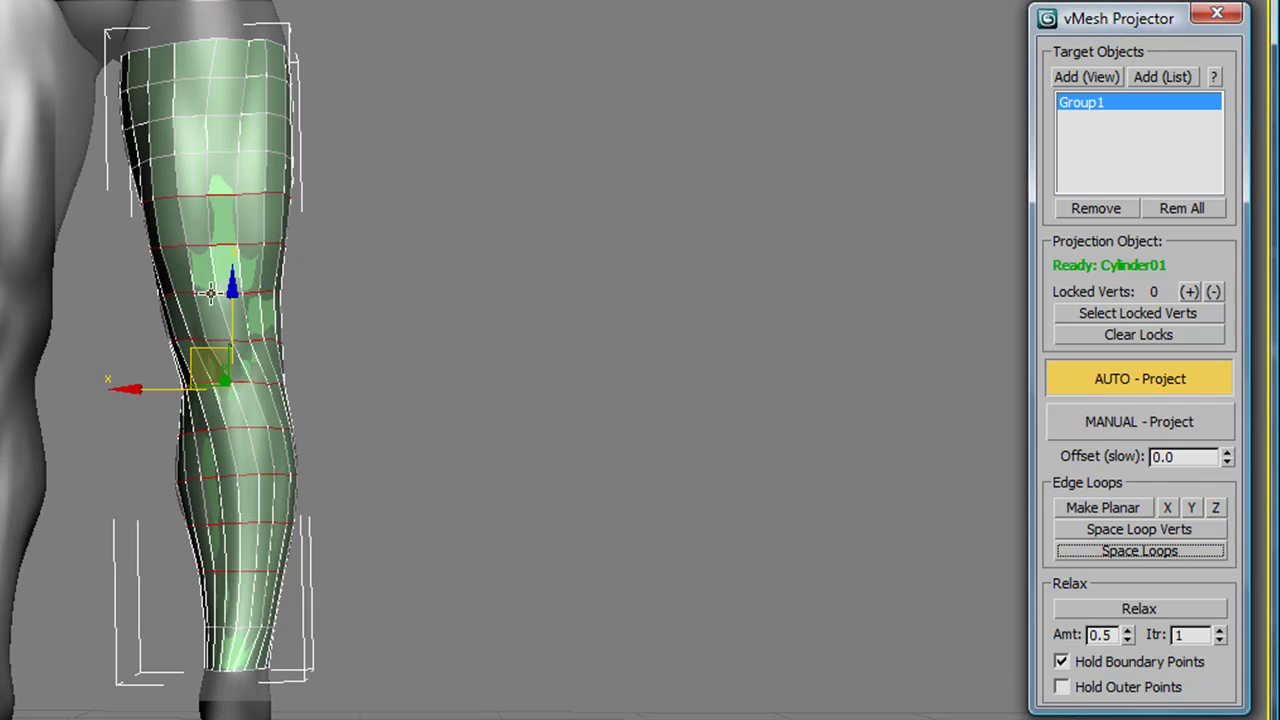
click(214, 244)
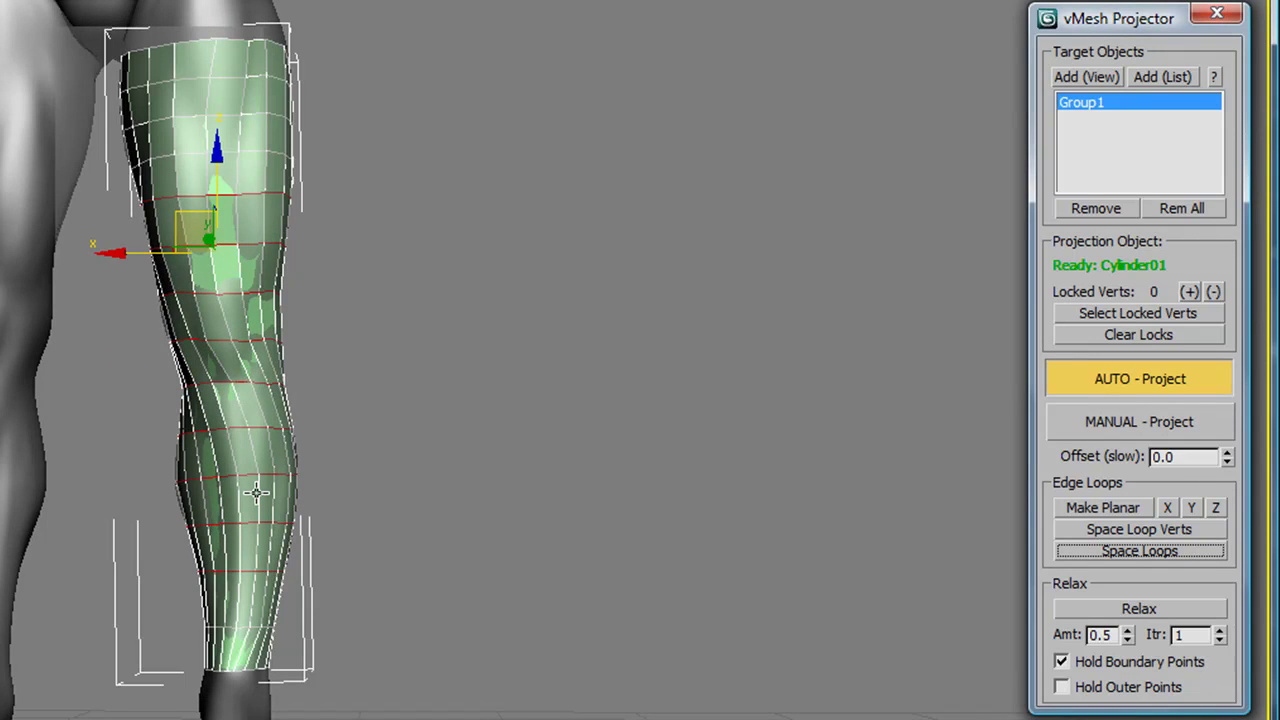
- Select the ring of vertical edges at the knee and connect it to add a dense band of edge loops
click(250, 378)
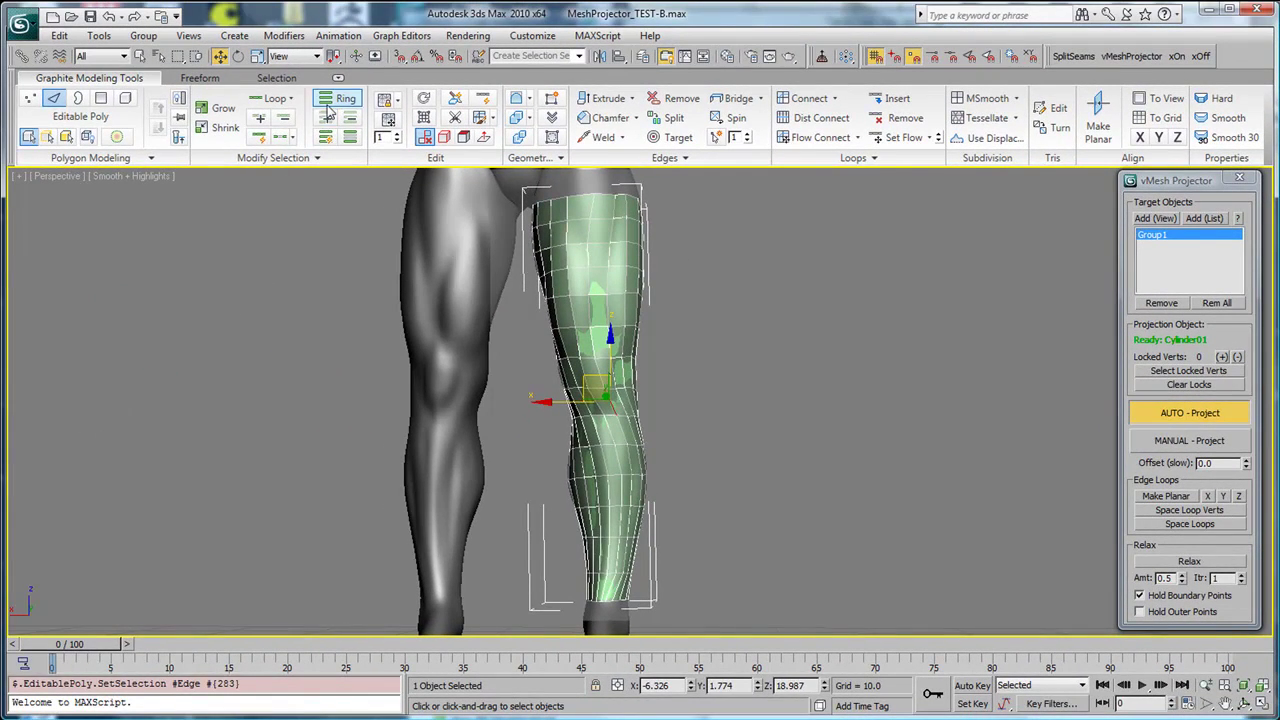
click(328, 108)
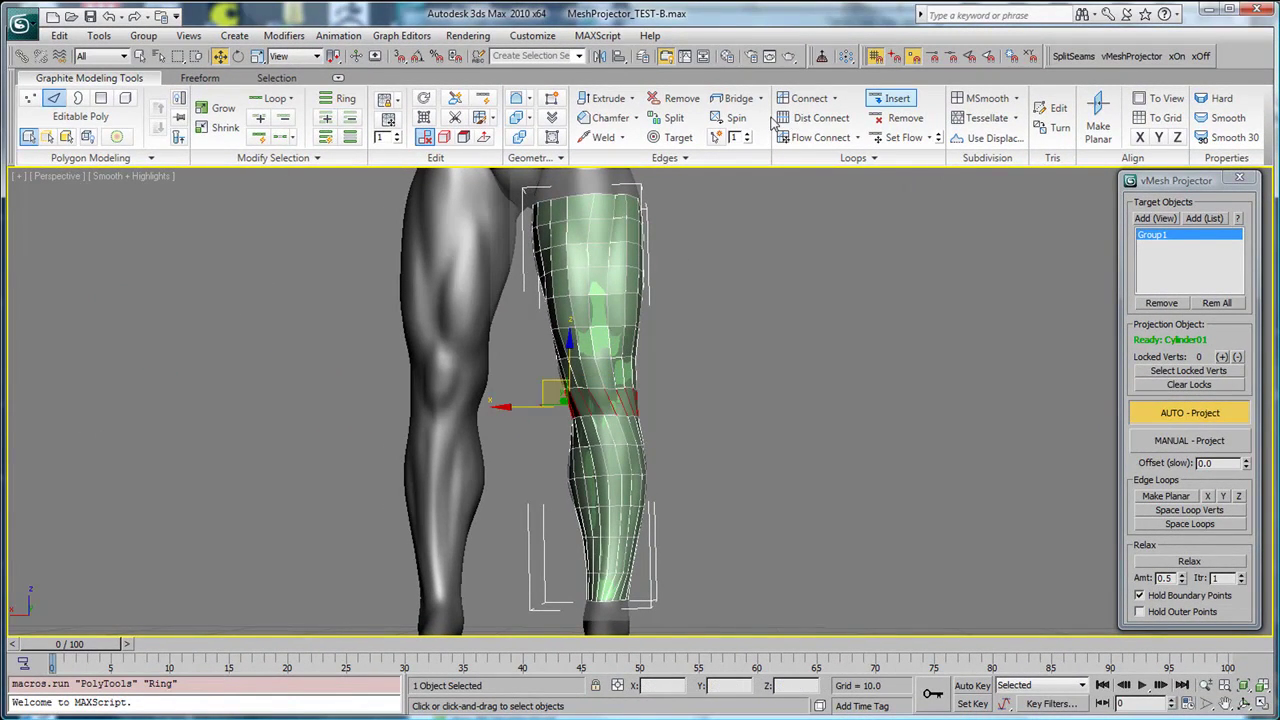
click(805, 98)
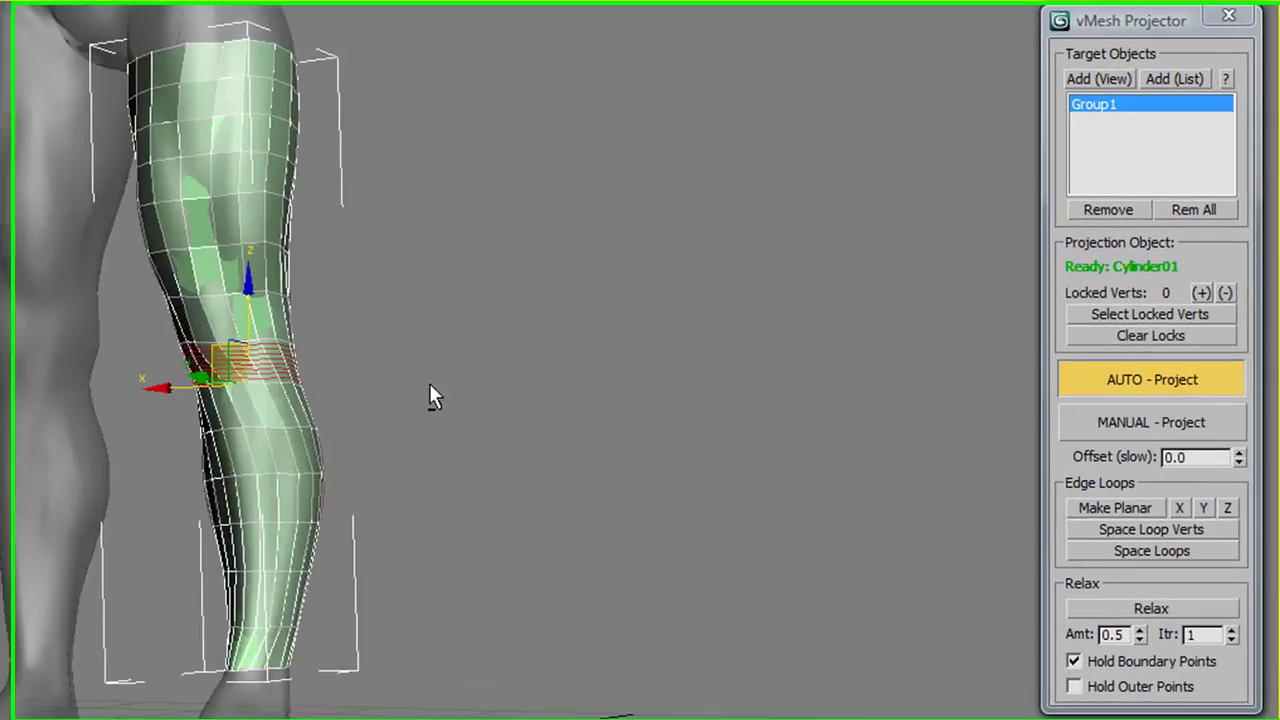
alt+middle_drag(728, 423, 634, 441)
alt+middle_drag(280, 420, 351, 423)
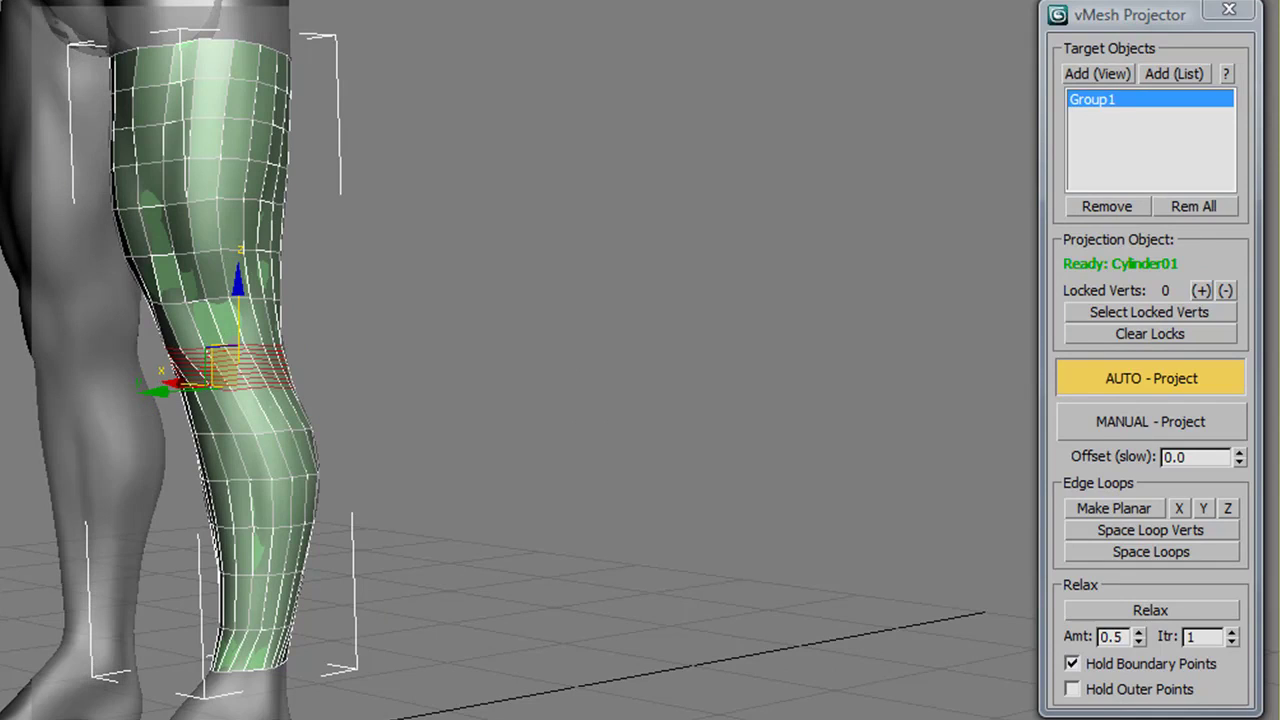
- Add two loops above and one below the dense knee band to the selection and distribute them evenly with Space Loops
ctrl+double_click(197, 299)
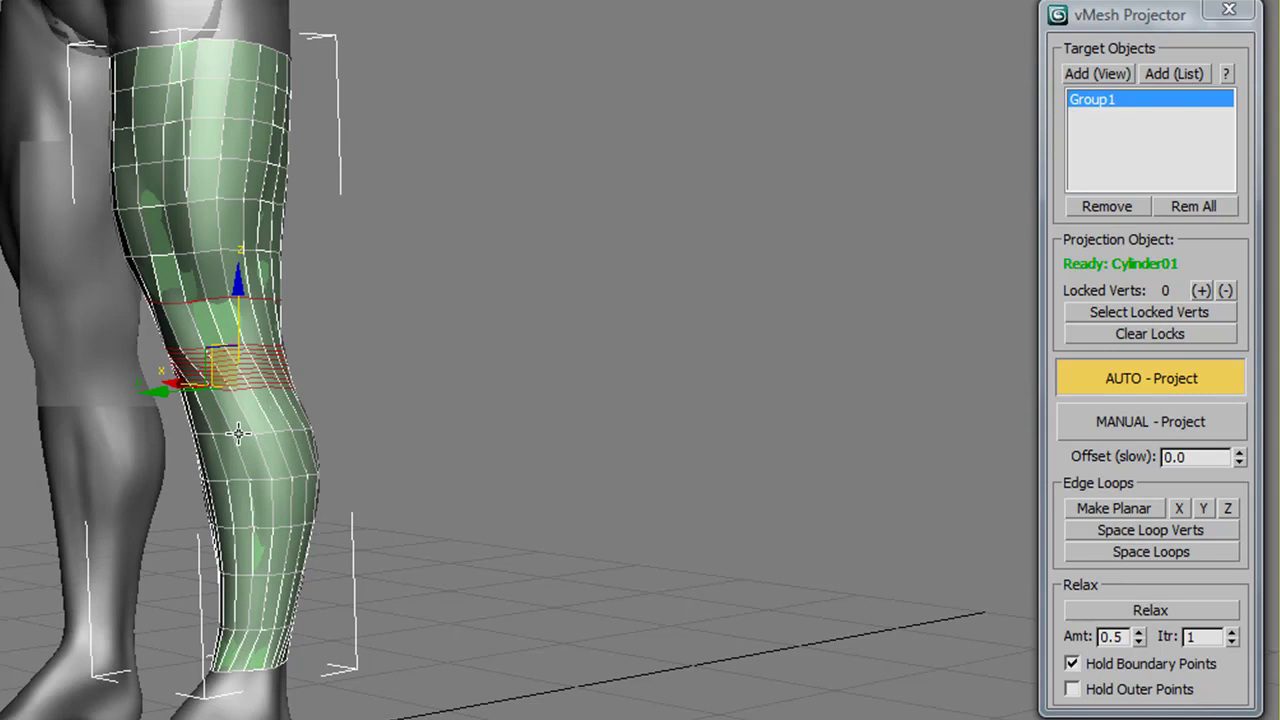
ctrl+double_click(185, 428)
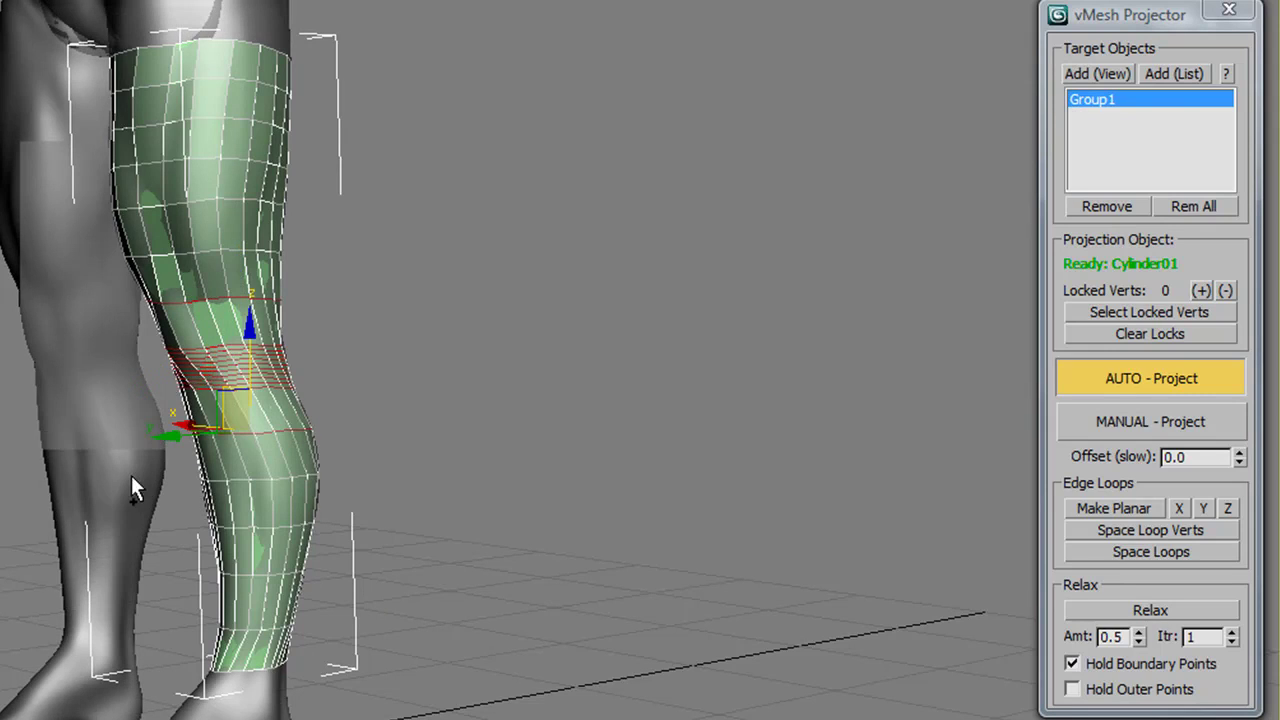
ctrl+double_click(197, 251)
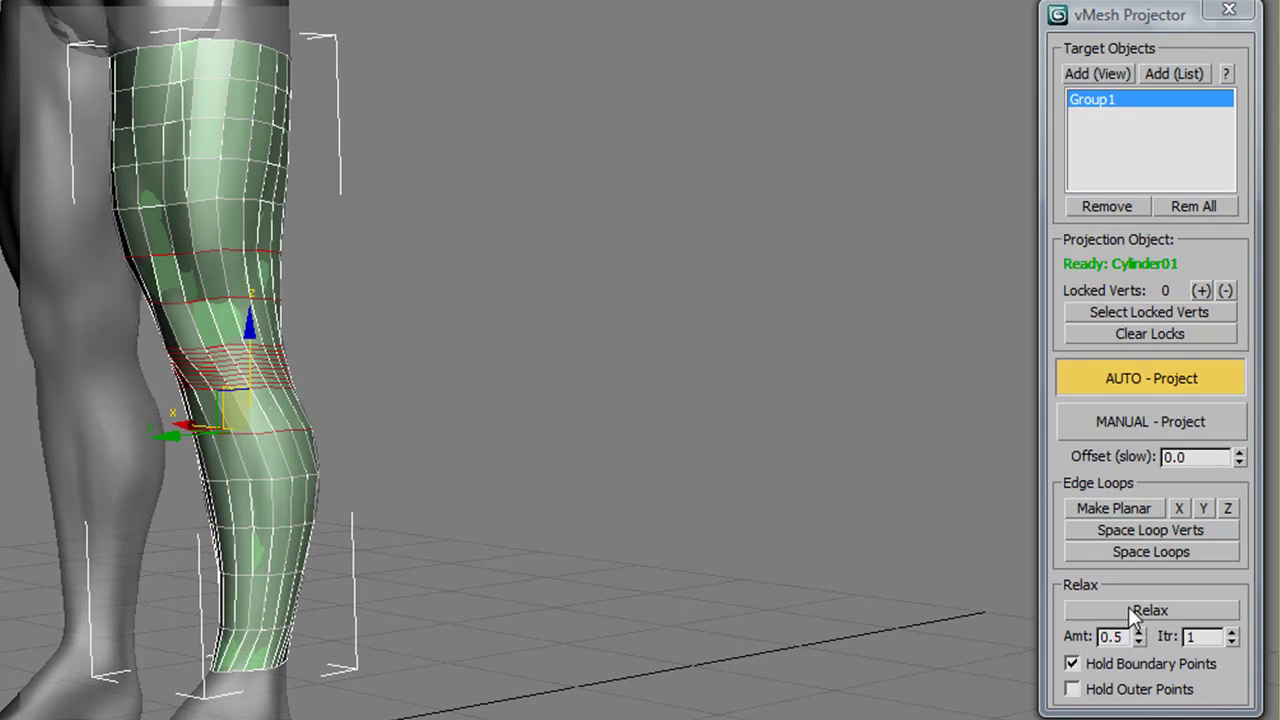
click(1132, 553)
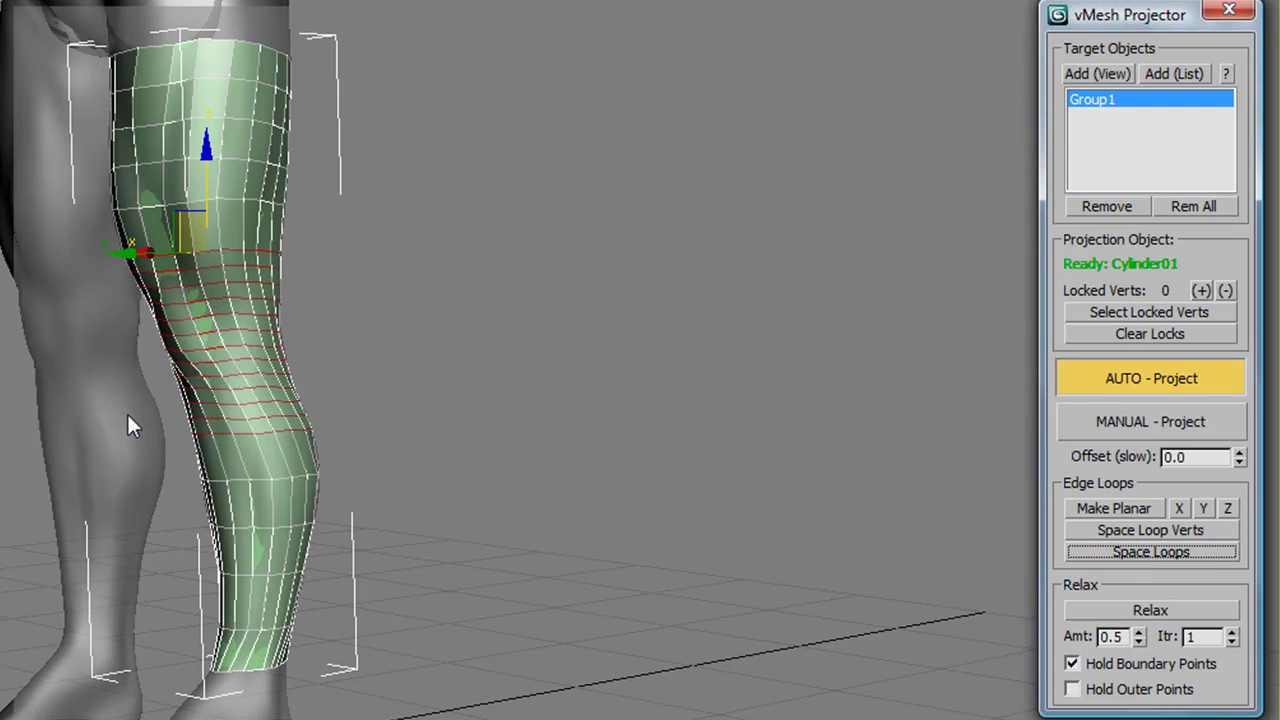
key(ctrl+z)
key(ctrl+y)
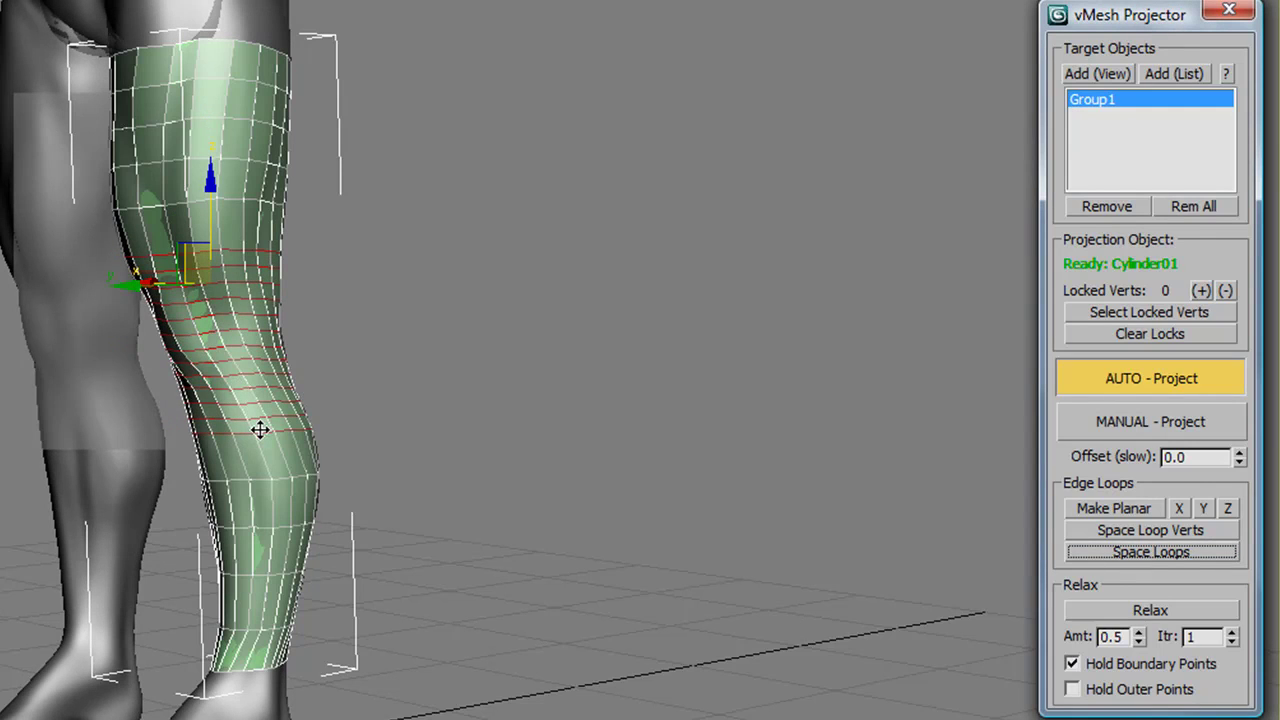
- Select every horizontal edge loop from the thigh to the ankle and distribute them evenly with Space Loops
key(ctrl+z)
key(ctrl+z)
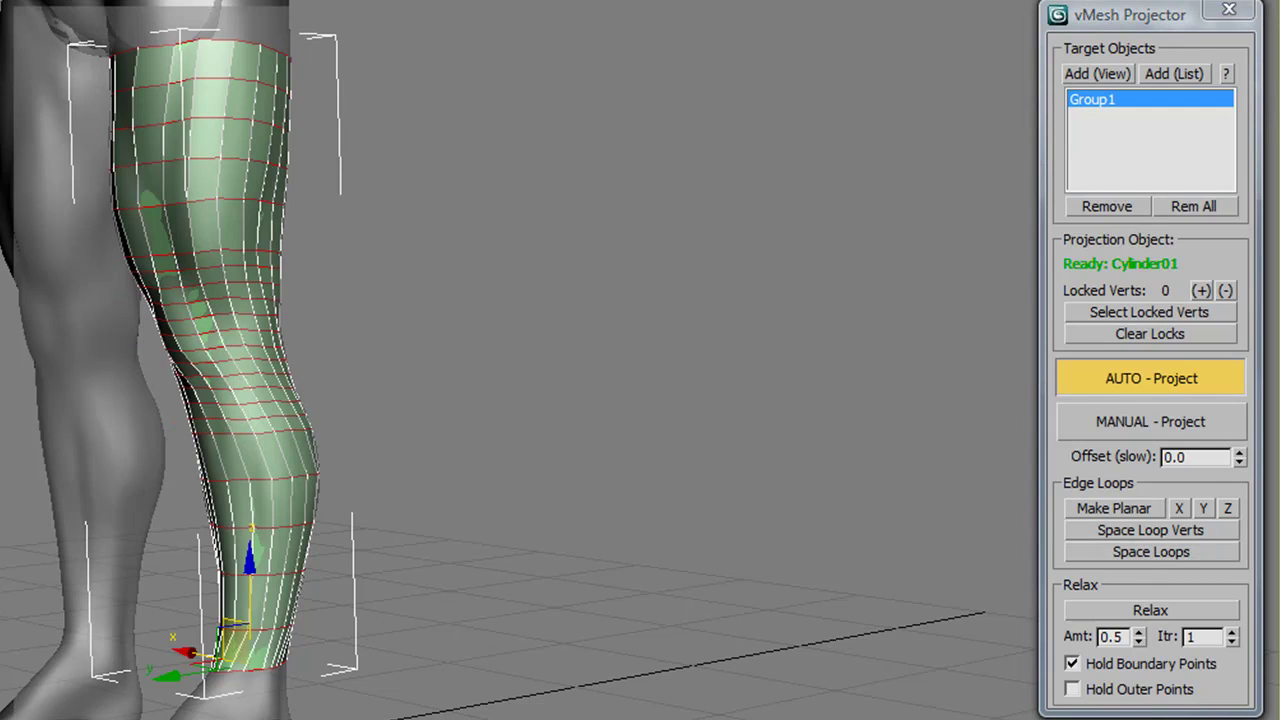
click(1131, 552)
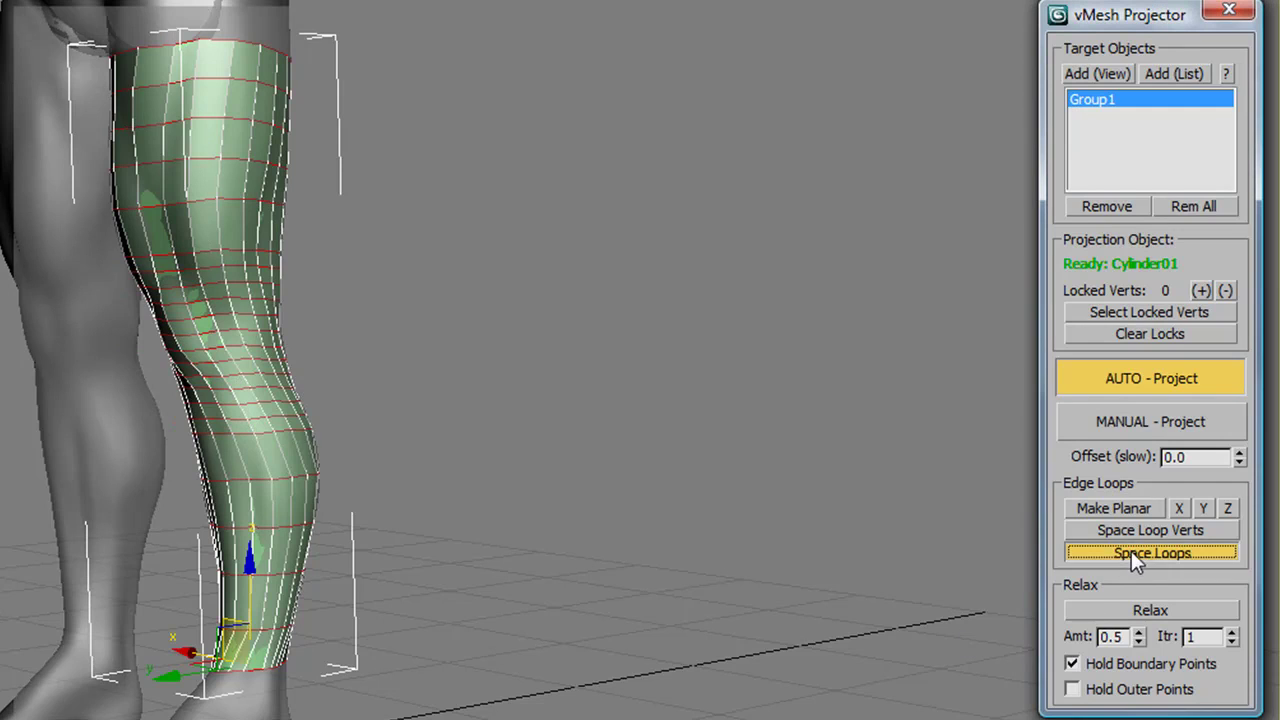
alt+middle_drag(152, 538, 200, 423)
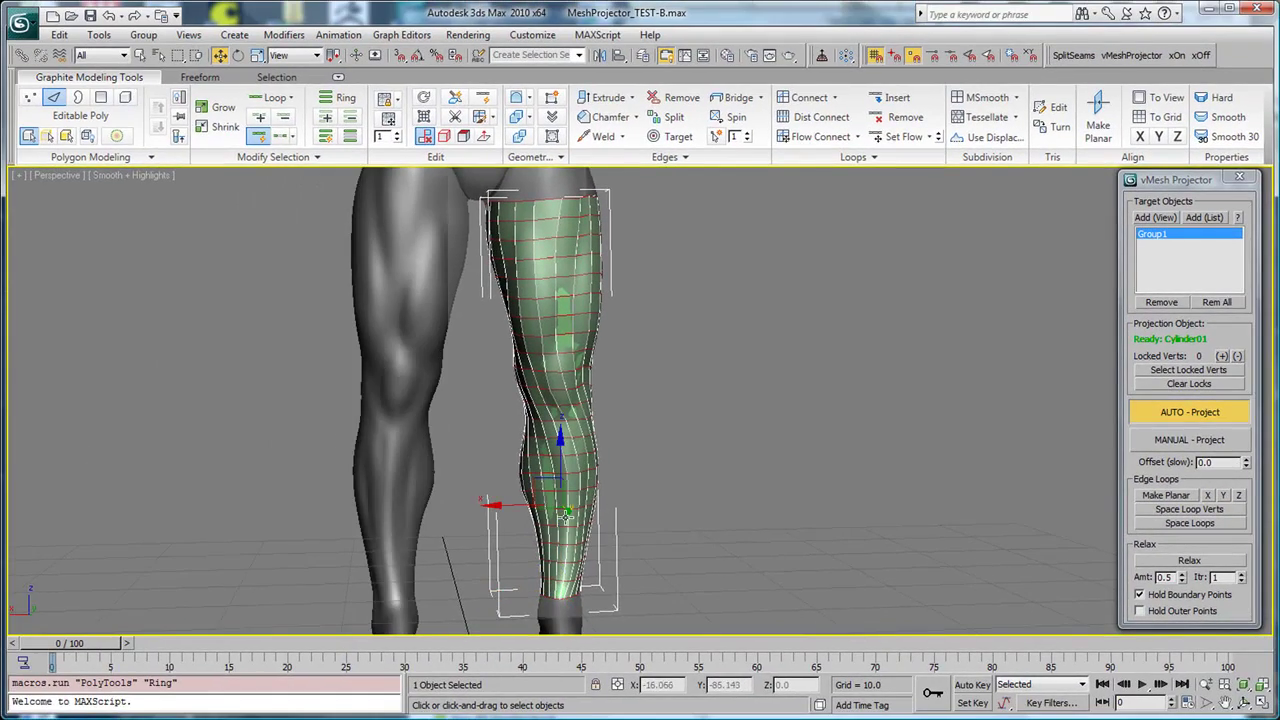
mouse_move(566, 513)
mouse_down()
mouse_move(560, 555)
mouse_move(535, 452)
mouse_move(540, 365)
mouse_move(577, 508)
mouse_up()
drag(566, 447, 578, 308)
drag(551, 232, 556, 393)
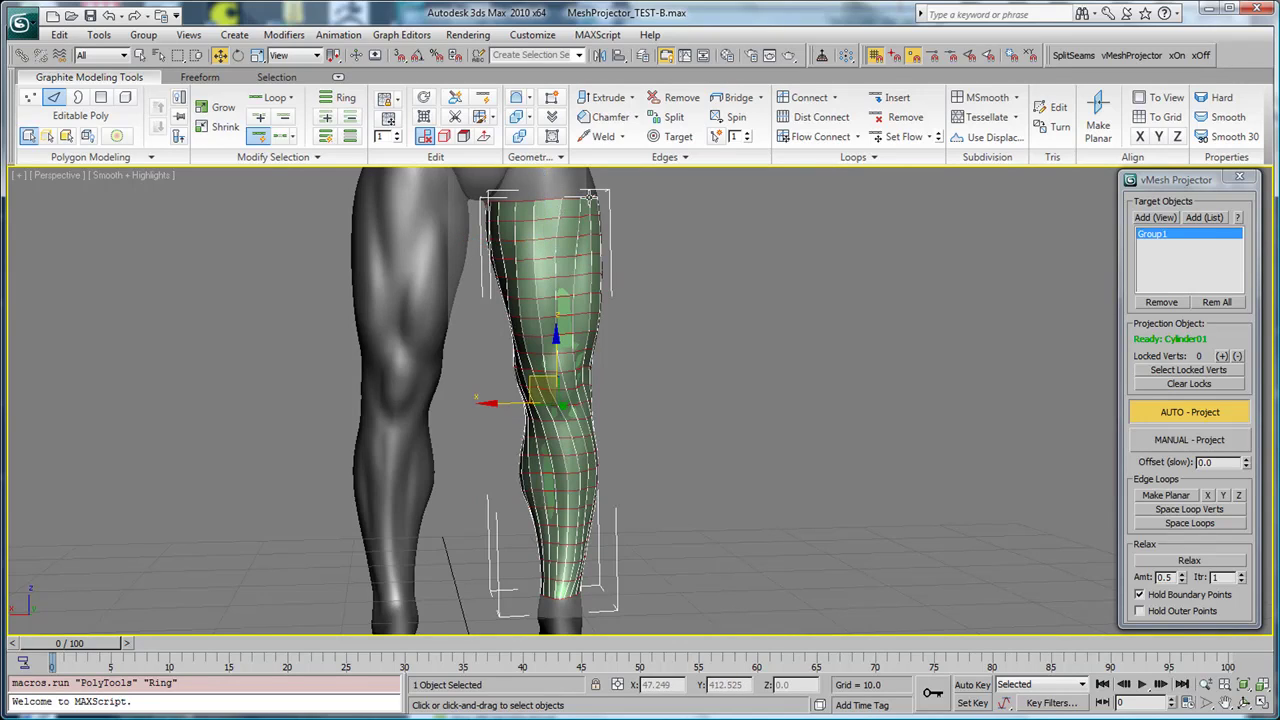
drag(556, 400, 560, 415)
drag(559, 246, 571, 386)
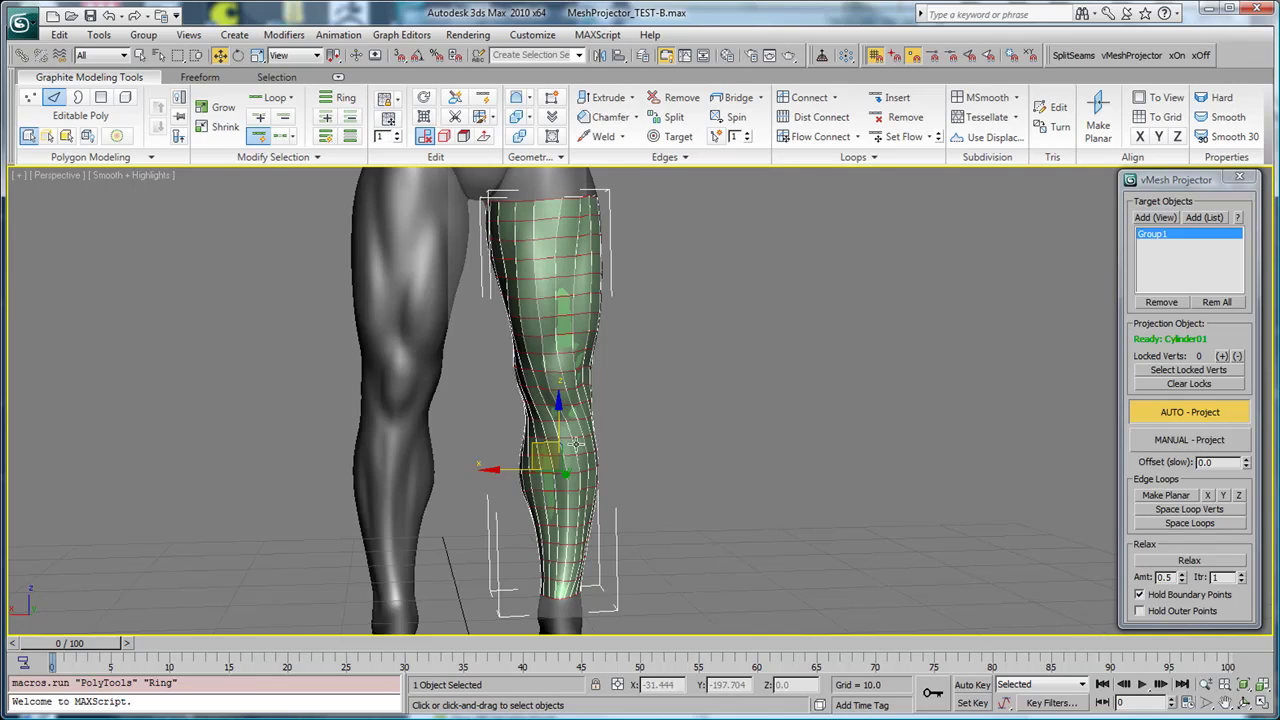
- Select the edge loops from the mesh's upper border down to just above the knee and turn on Soft Selection
click(550, 198)
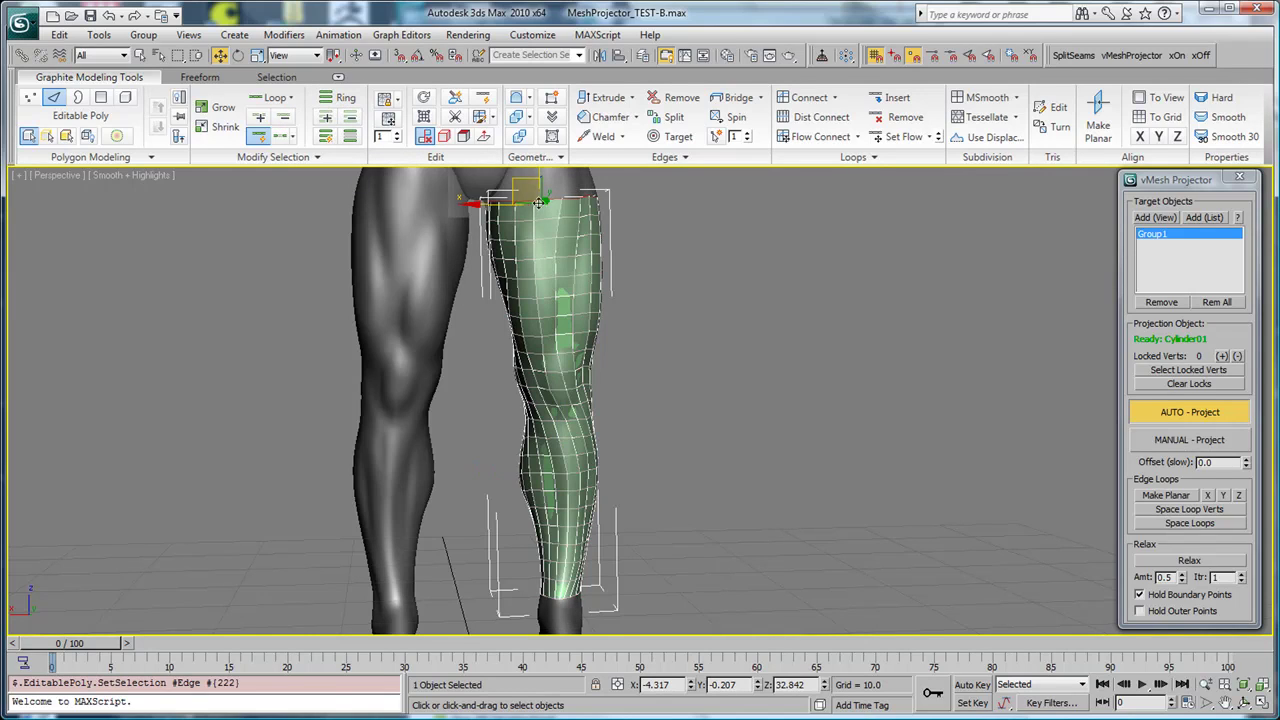
click(327, 119)
click(327, 119)
click(327, 119)
click(327, 119)
click(327, 119)
click(327, 120)
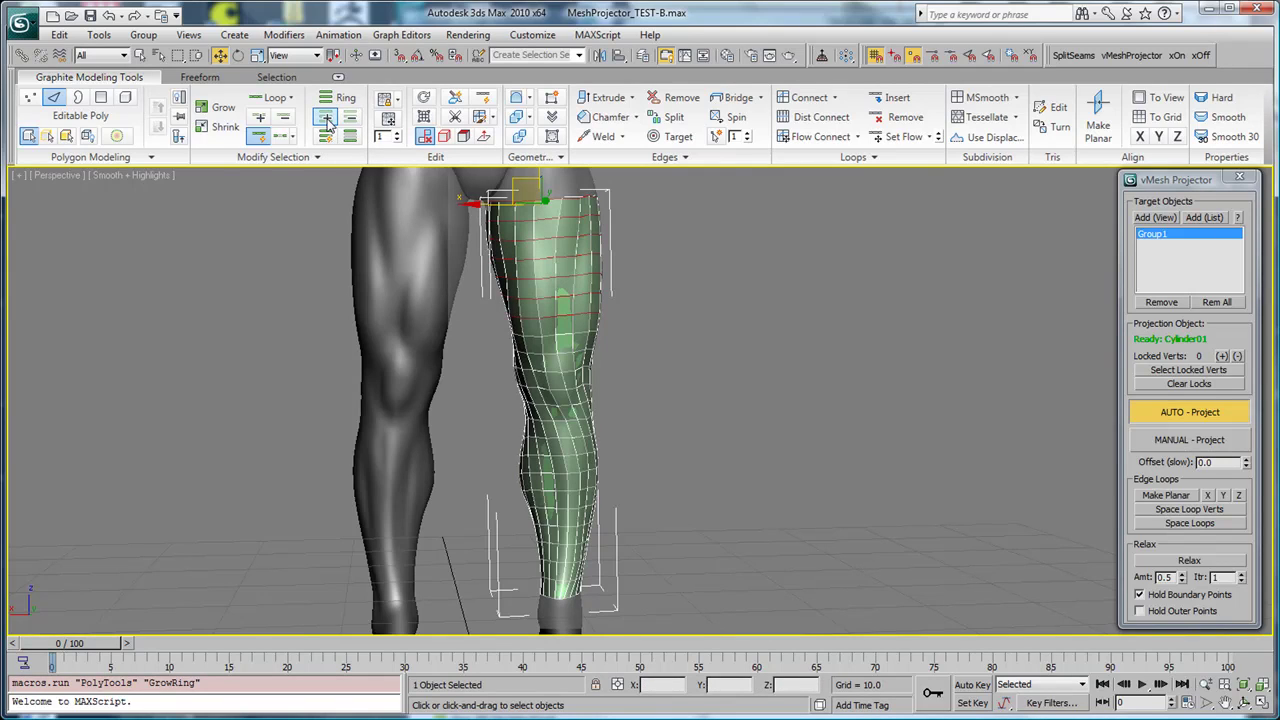
click(327, 119)
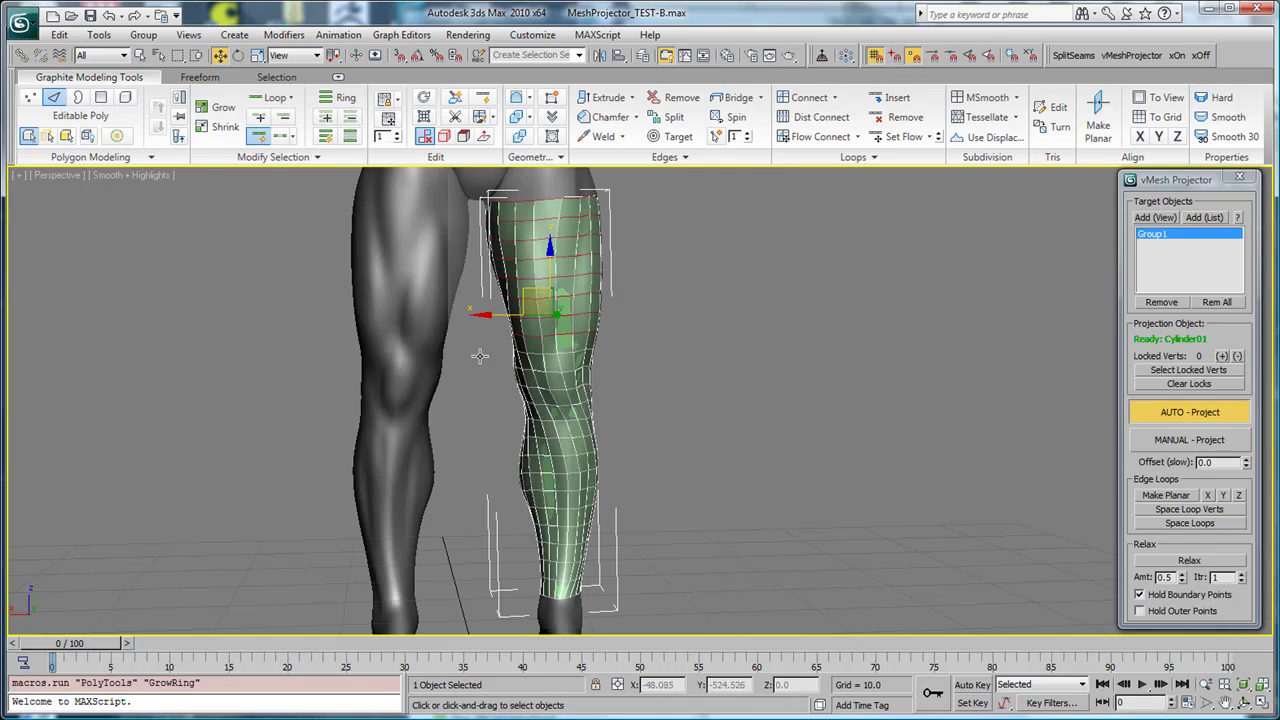
click(116, 135)
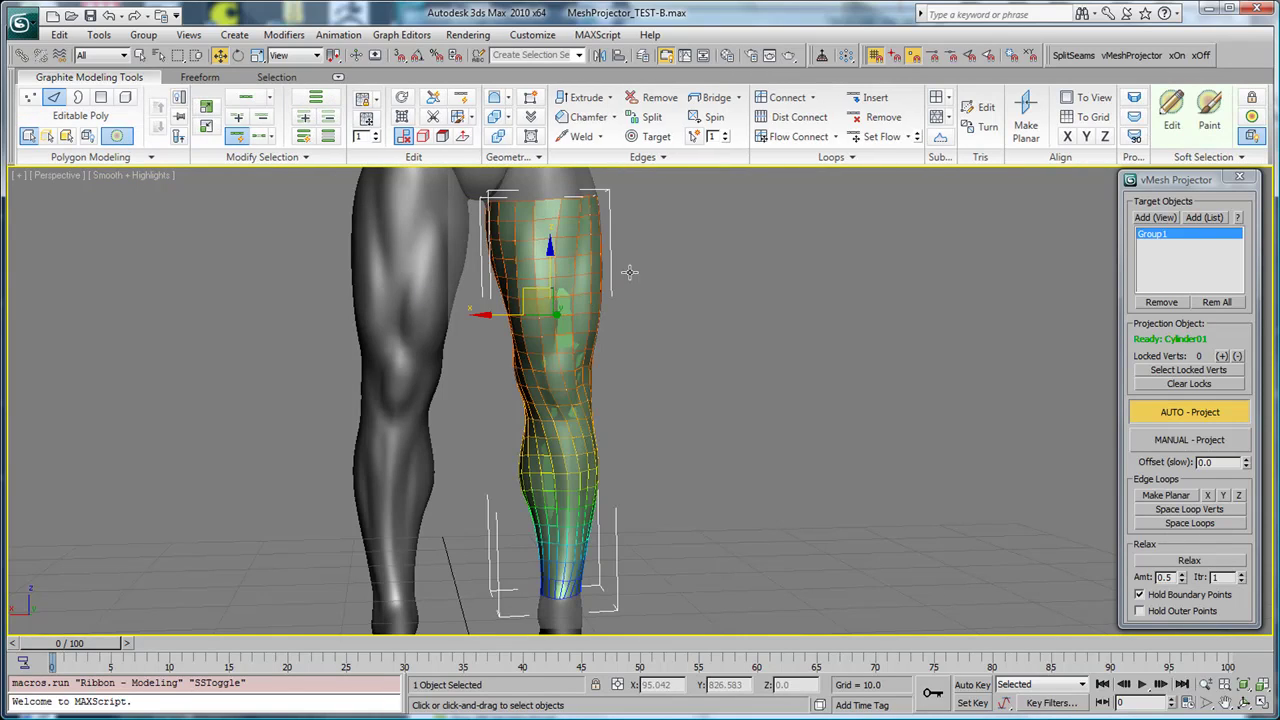
- Reduce the Soft Selection falloff to the knee area and twist the selected thigh loops around the leg, growing the ring selection once
click(1241, 157)
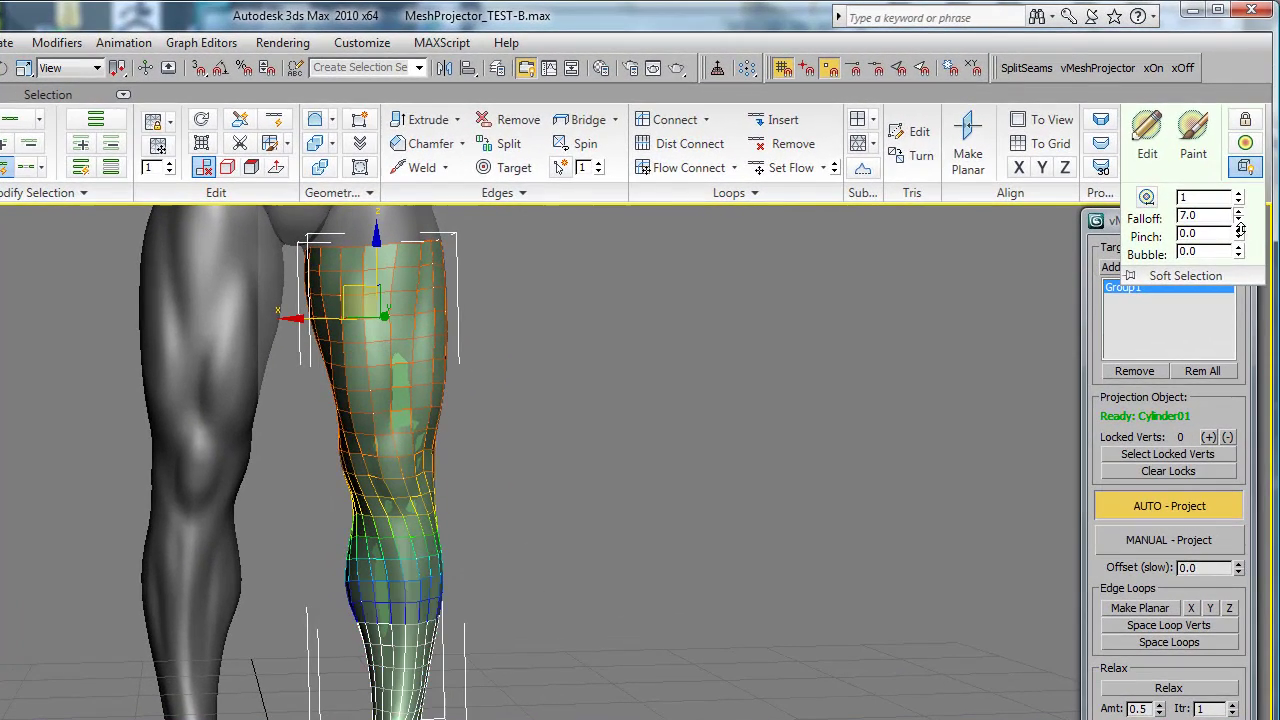
drag(1248, 178, 1246, 228)
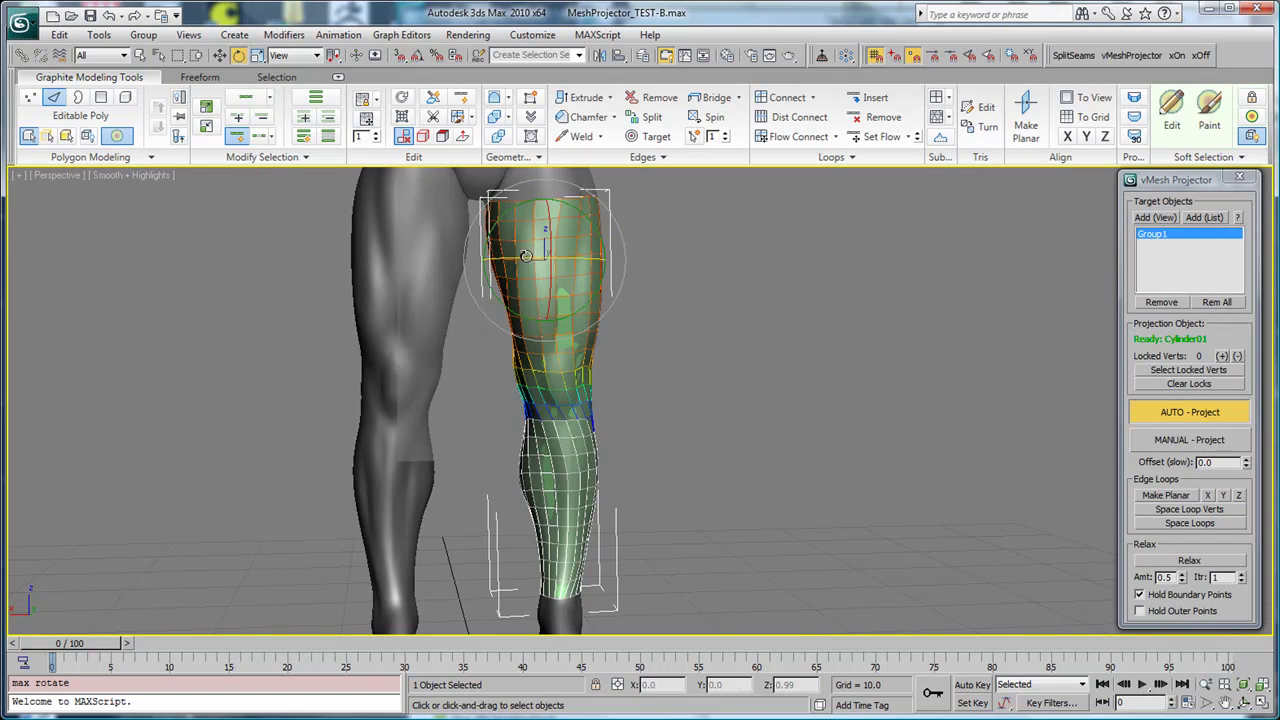
key(e)
drag(529, 256, 540, 254)
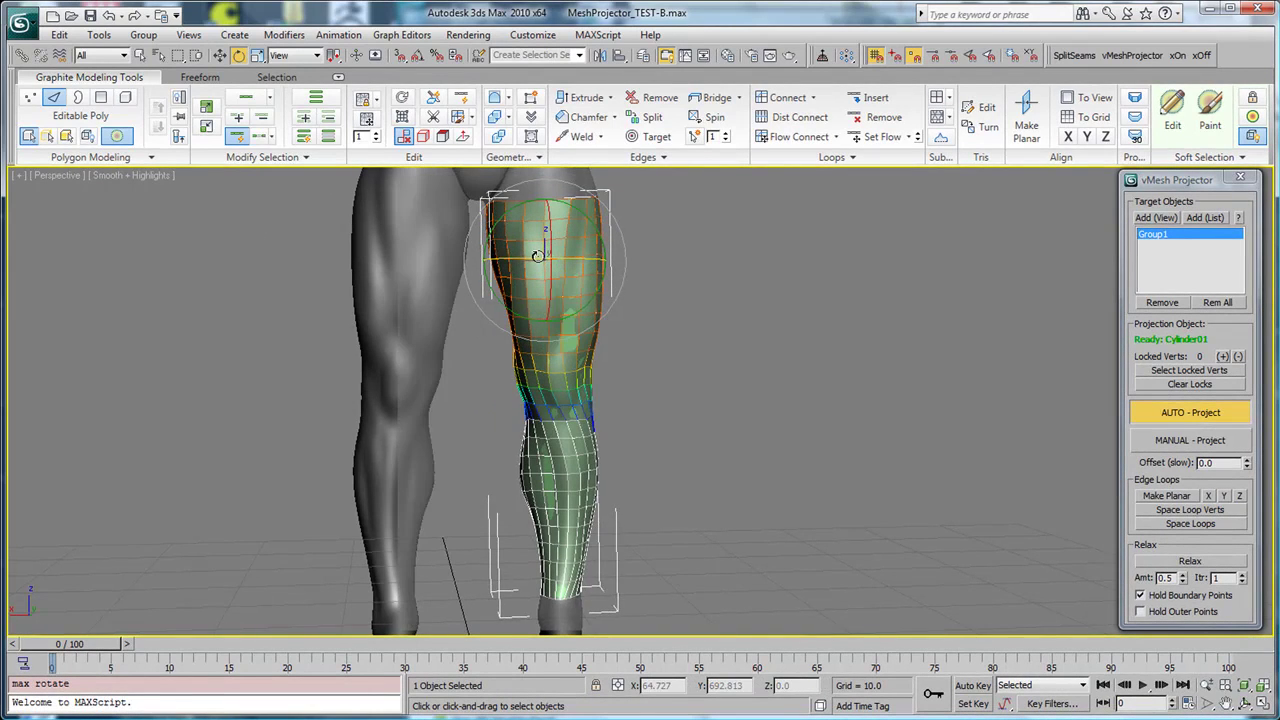
click(305, 120)
drag(513, 261, 563, 261)
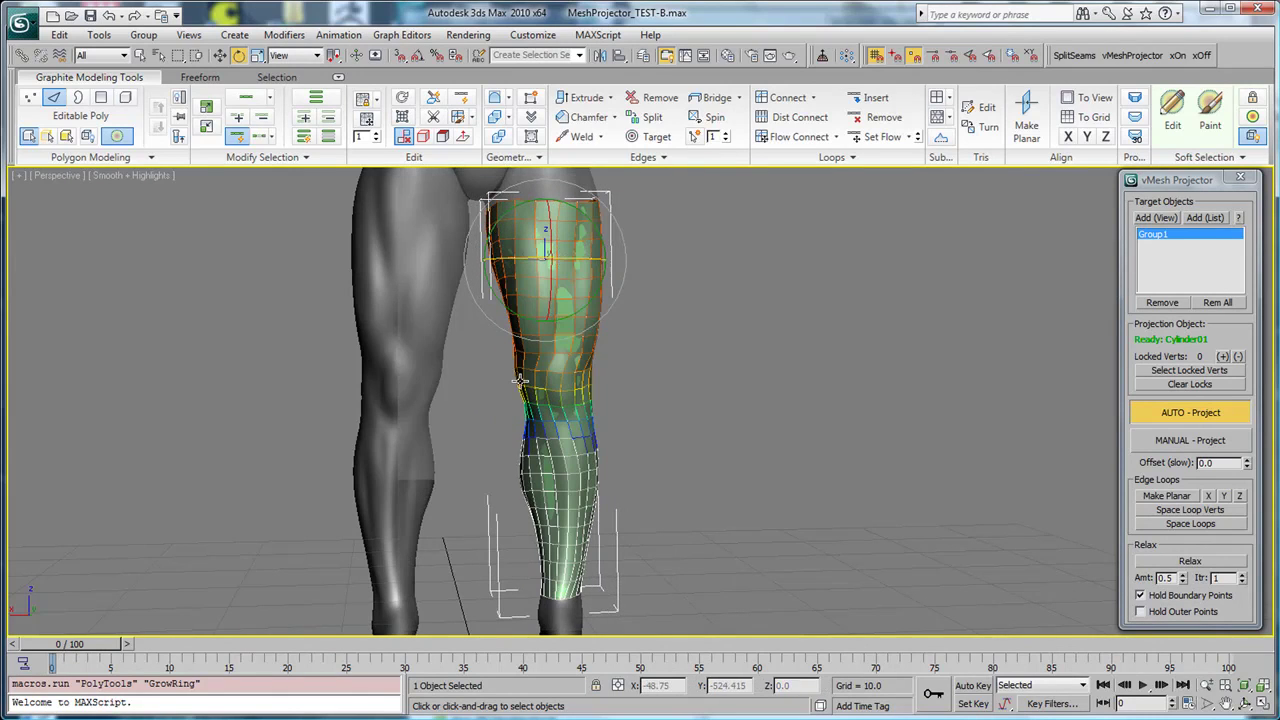
- Select the edge loop at the knee, rotate it with a Soft Selection falloff of 3.0, and clear the selection
click(554, 390)
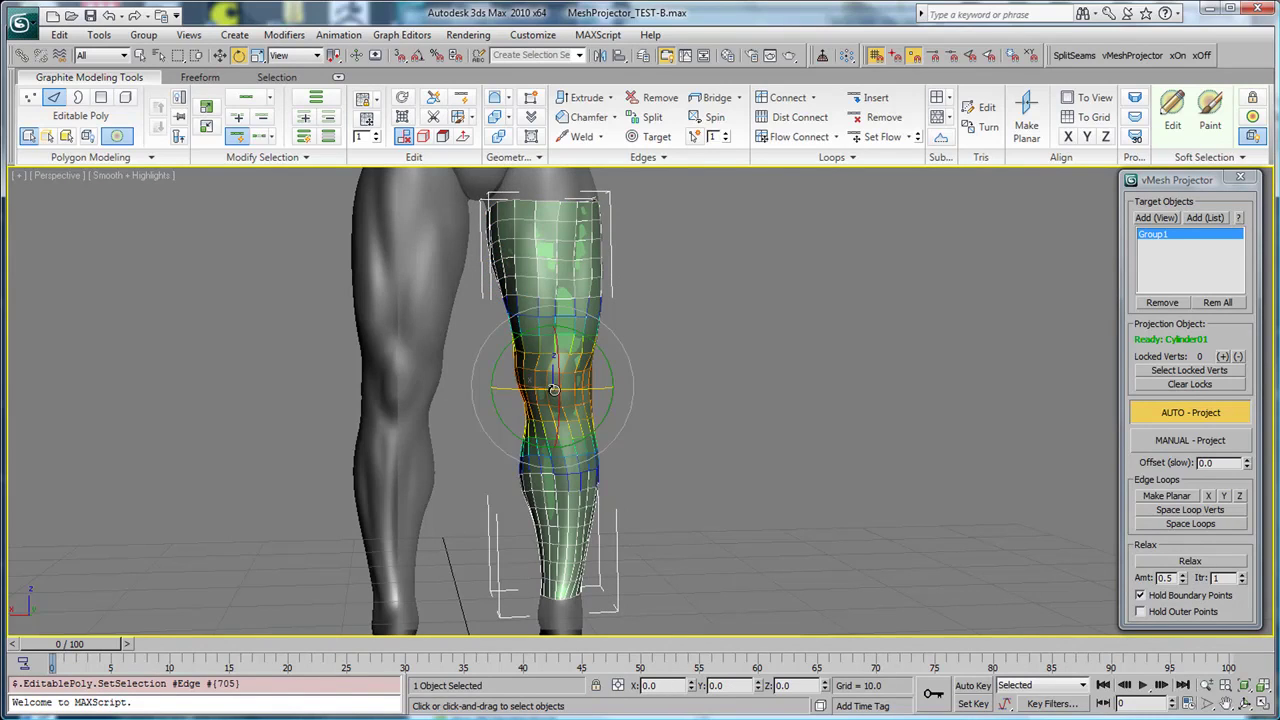
click(1192, 158)
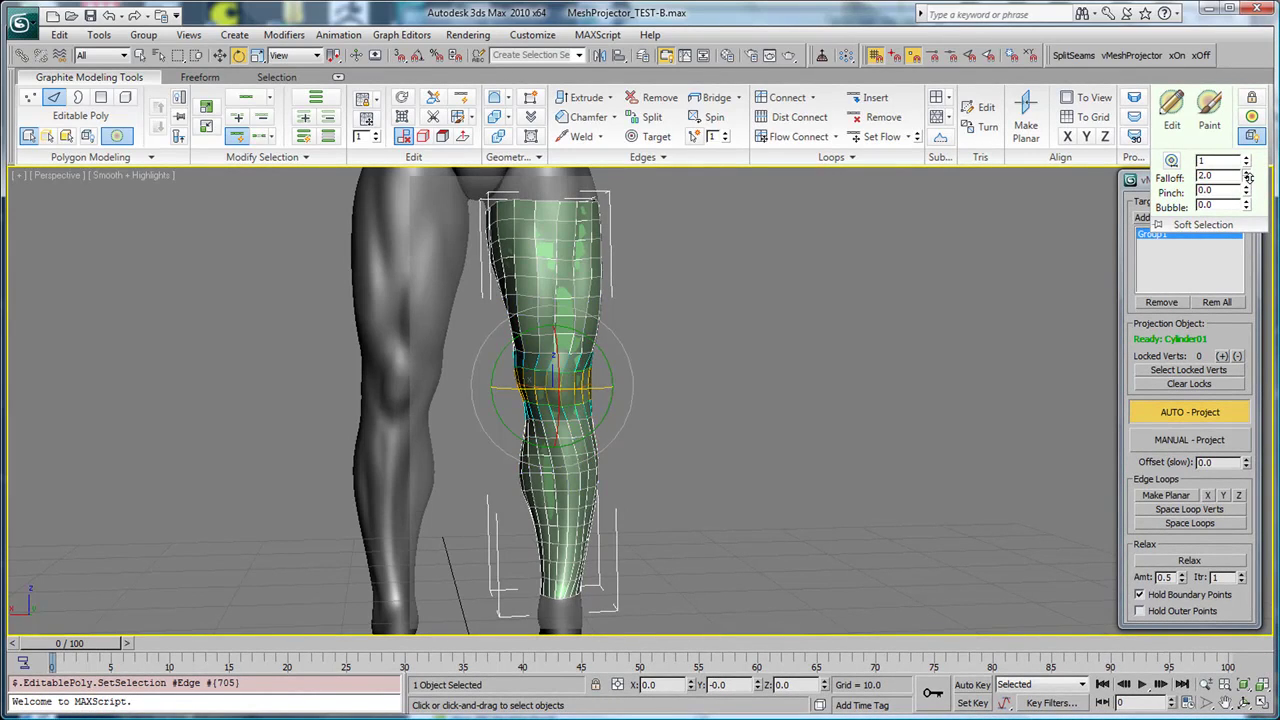
drag(1249, 175, 1252, 177)
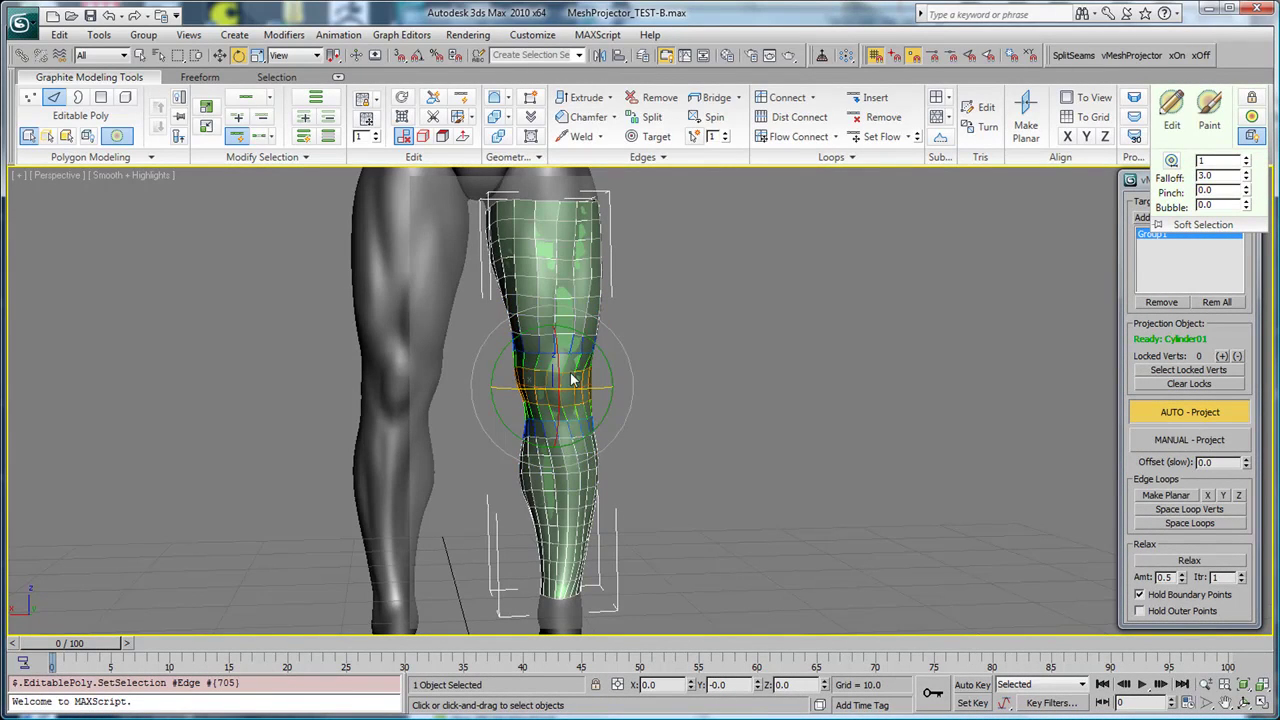
drag(572, 380, 560, 391)
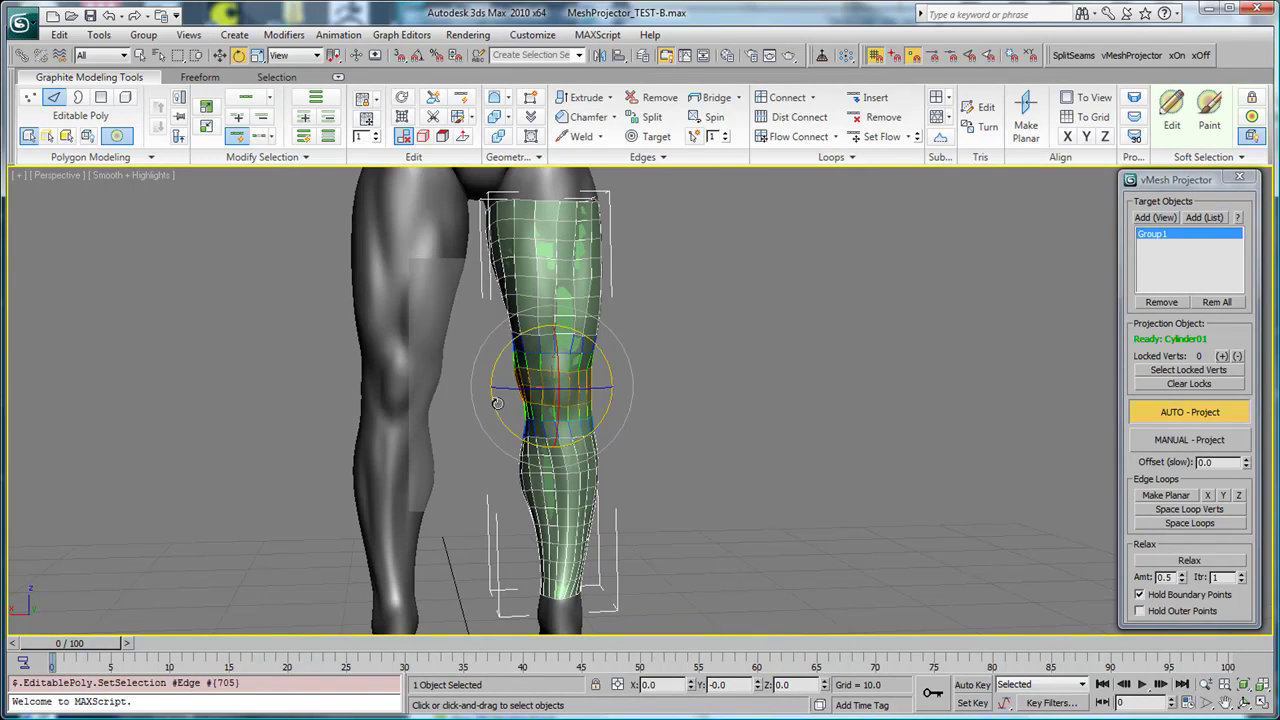
click(733, 403)
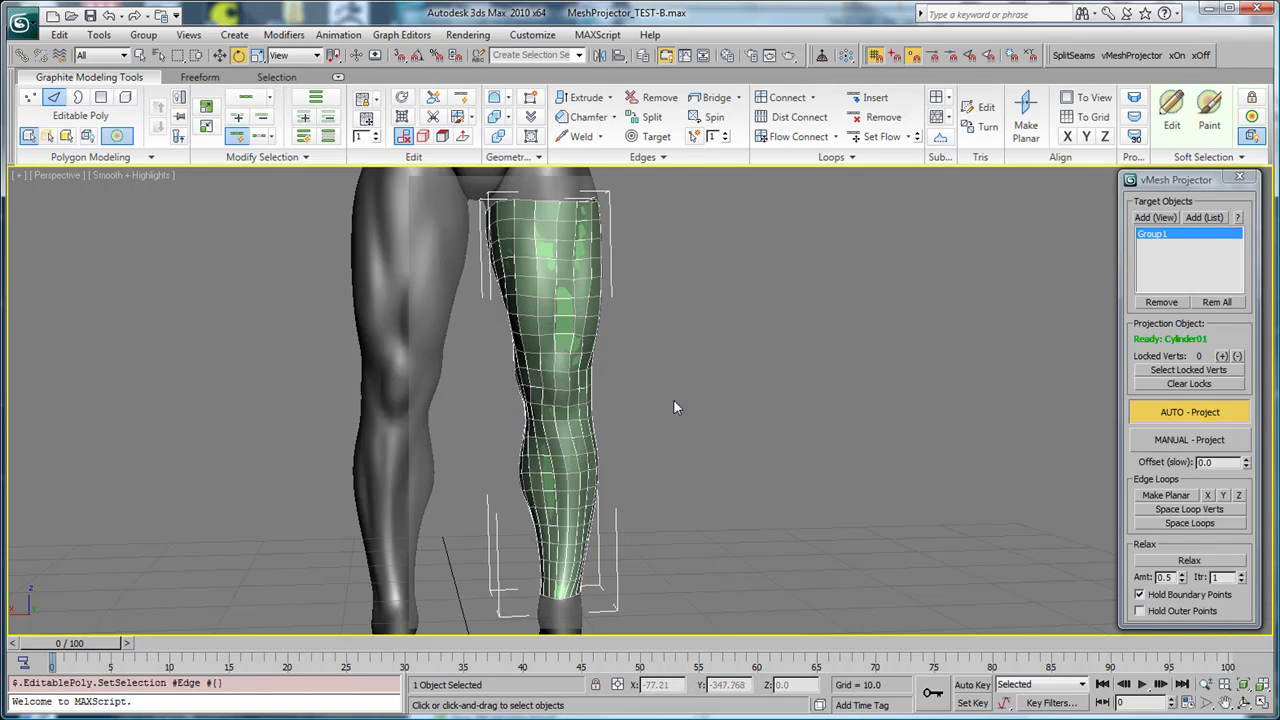
- Turn off loop selection mode, select a stack of horizontal edges on the thigh, and grow them into partial loops
alt+middle_drag(680, 401, 562, 405)
alt+middle_drag(535, 403, 613, 389)
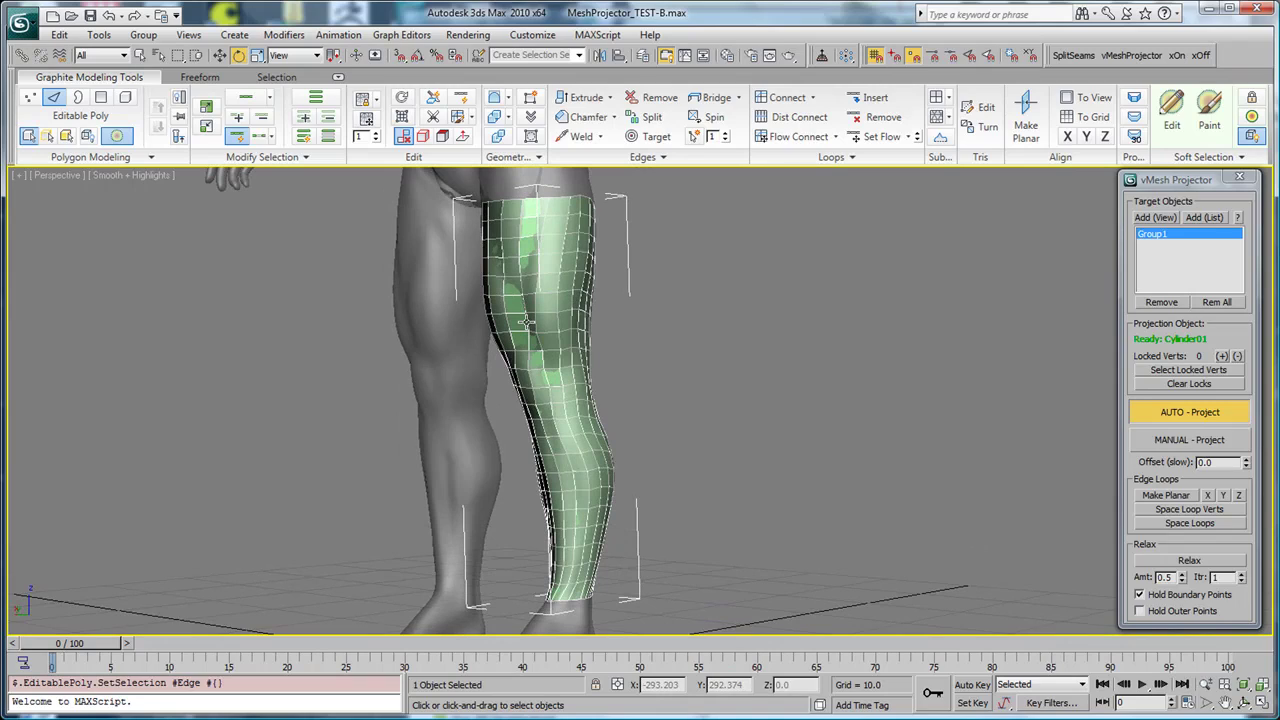
click(239, 137)
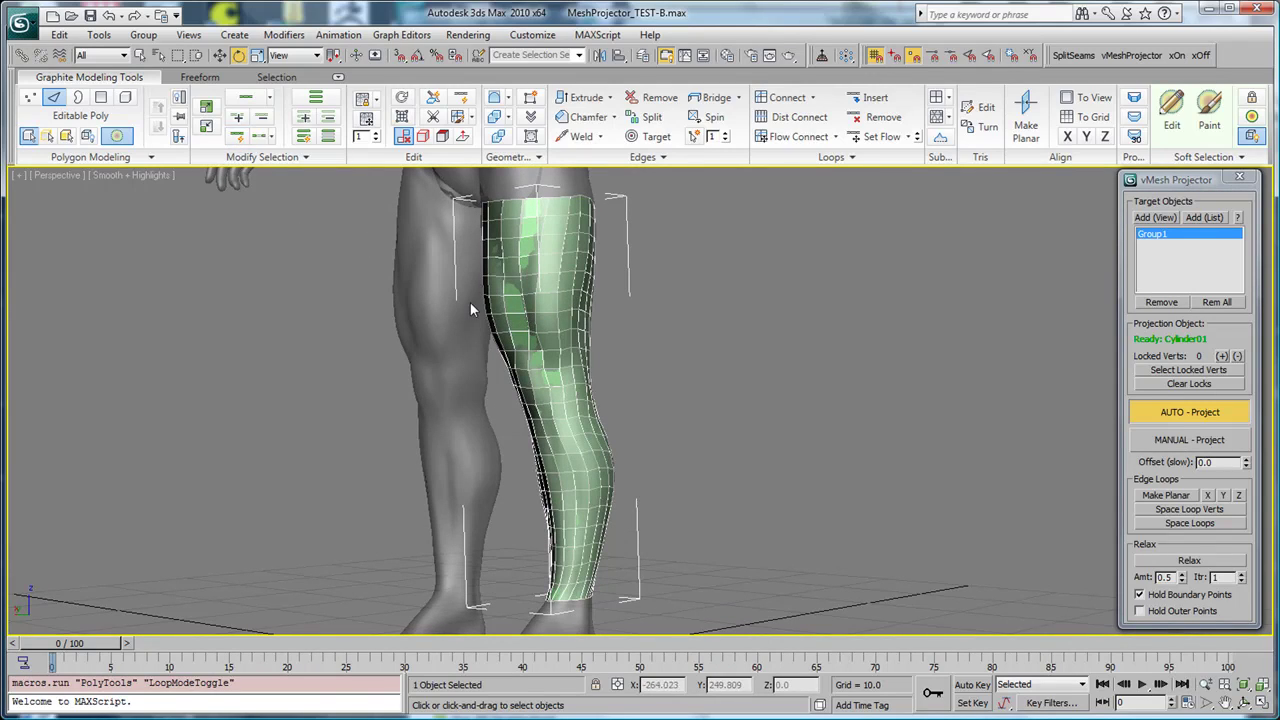
click(540, 292)
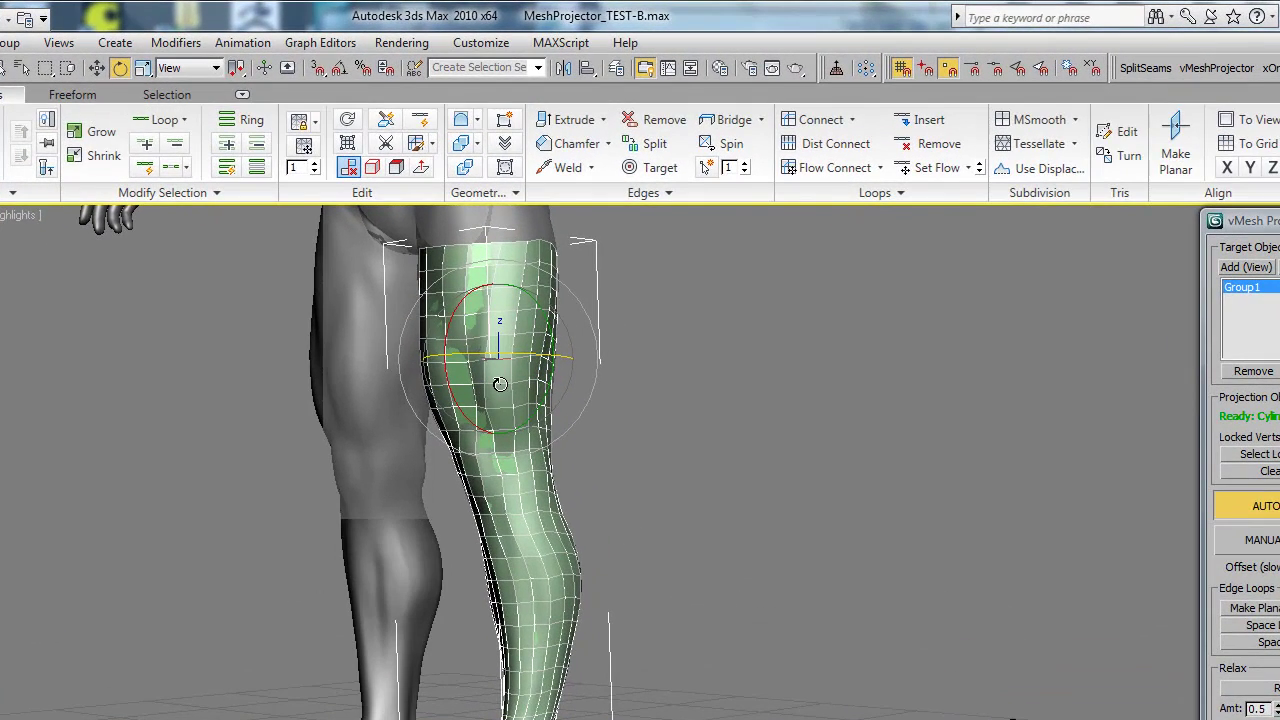
drag(500, 384, 490, 424)
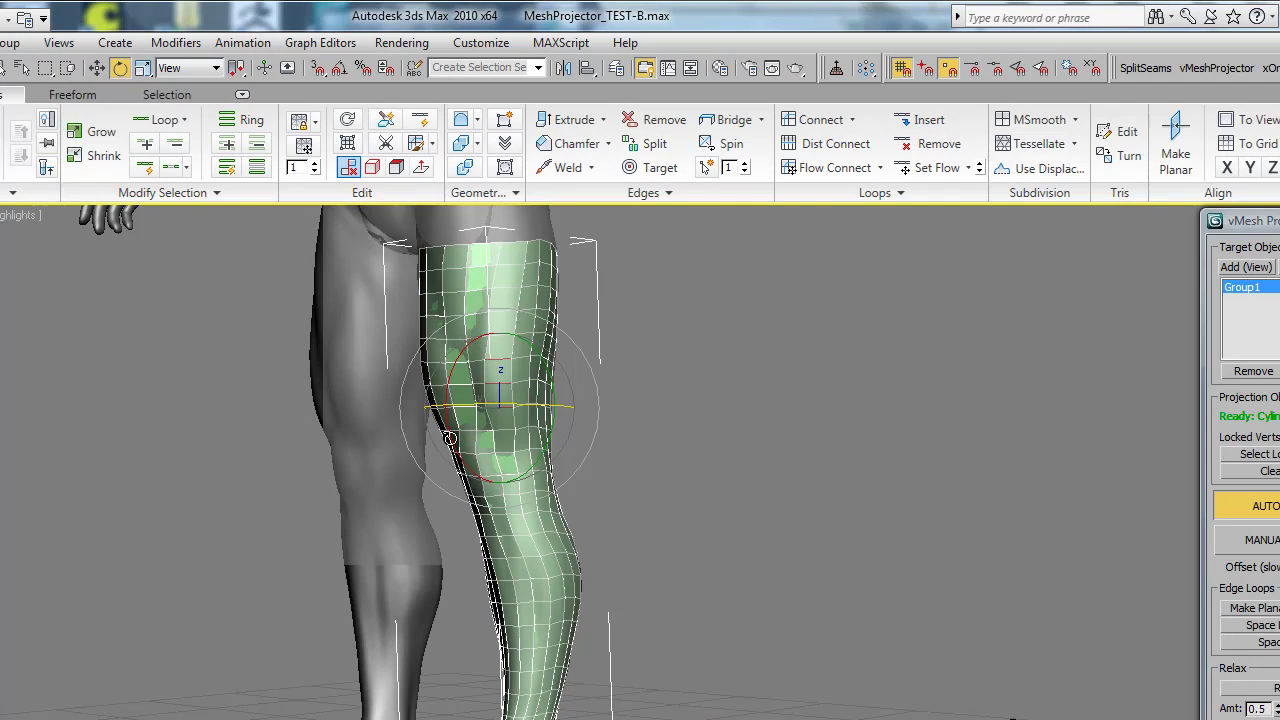
drag(494, 387, 499, 343)
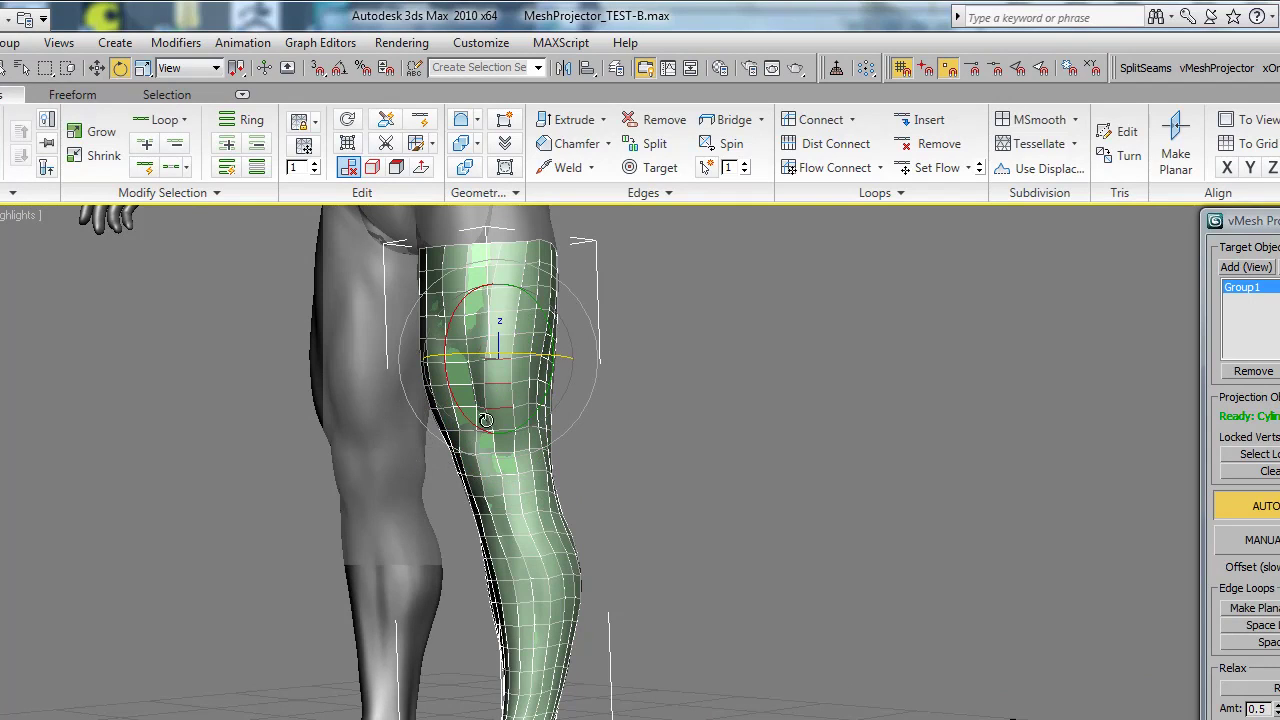
drag(489, 416, 490, 466)
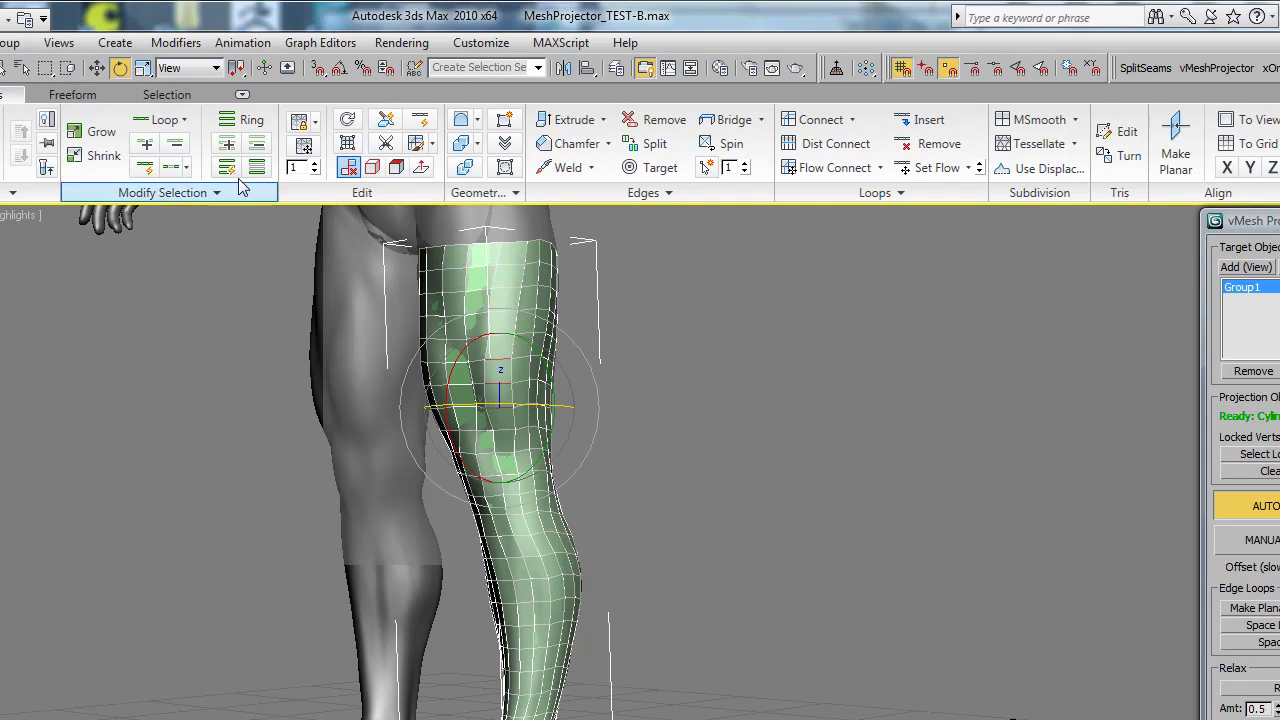
click(147, 148)
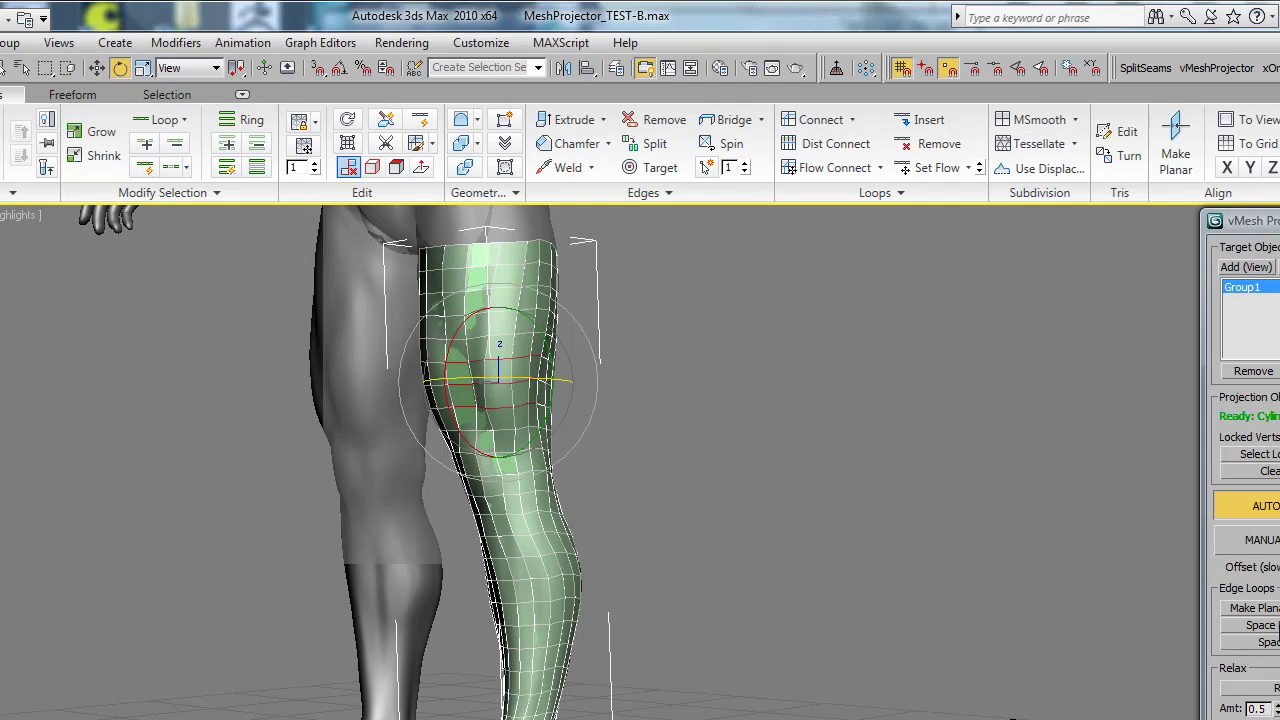
- With AUTO - Project off, select a patch of vertices on the outer thigh and move it away from the leg
alt+middle_drag(466, 396, 377, 390)
alt+middle_drag(600, 434, 453, 460)
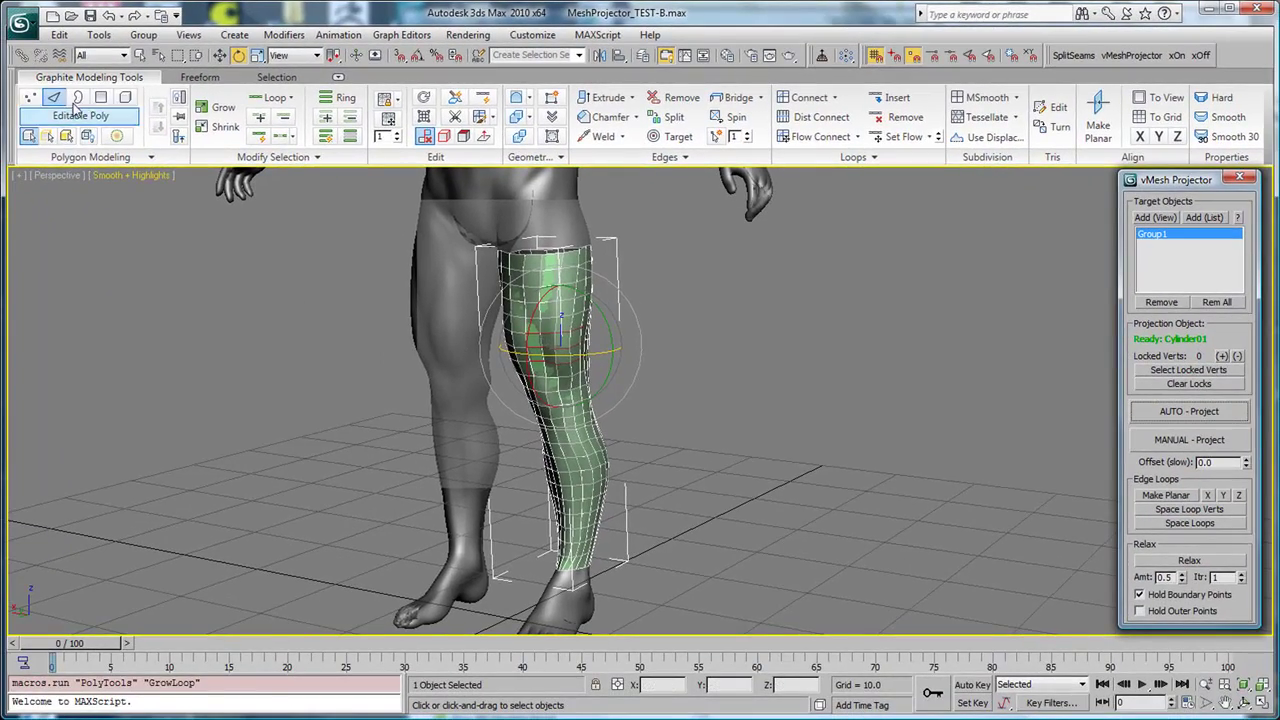
click(30, 97)
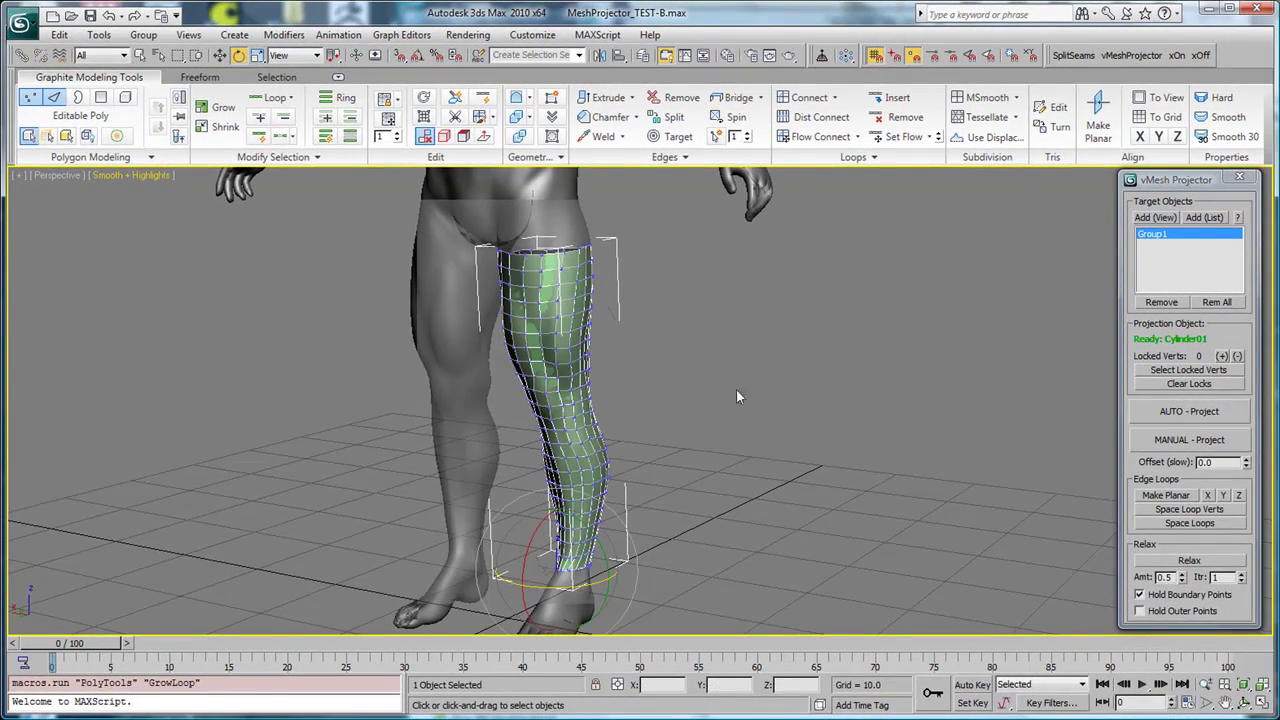
drag(565, 352, 562, 358)
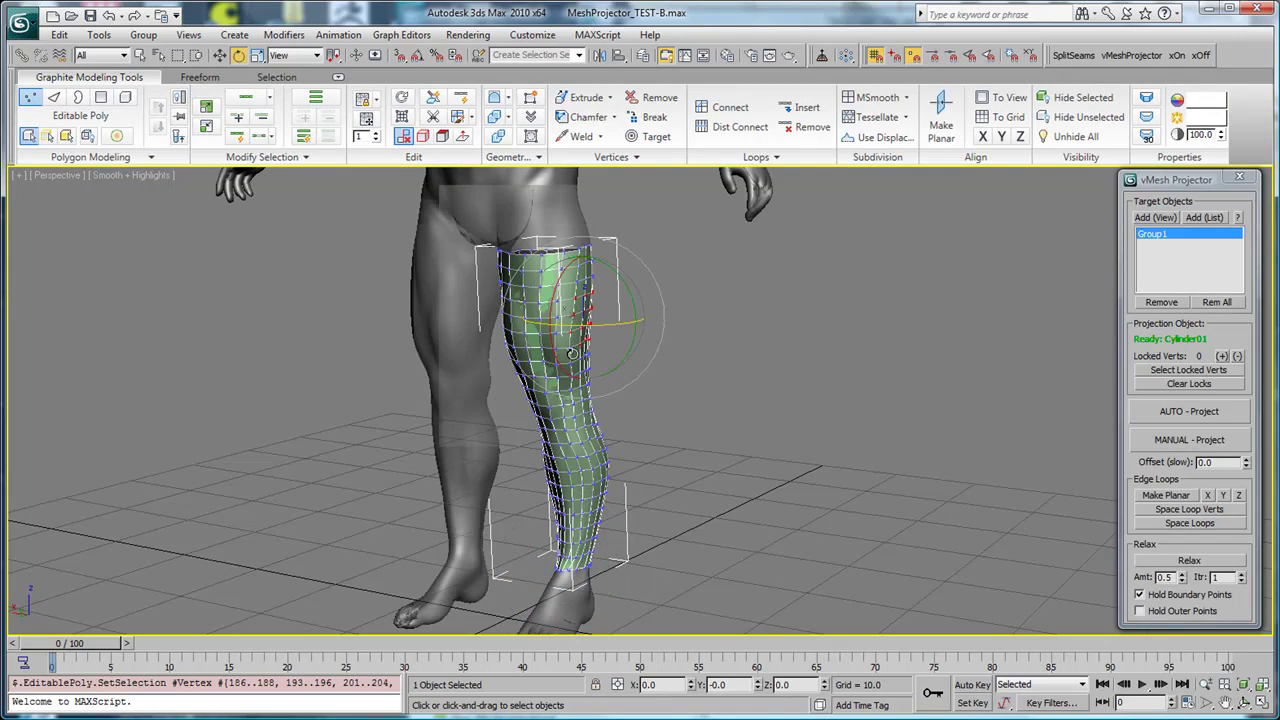
key(w)
drag(552, 318, 596, 319)
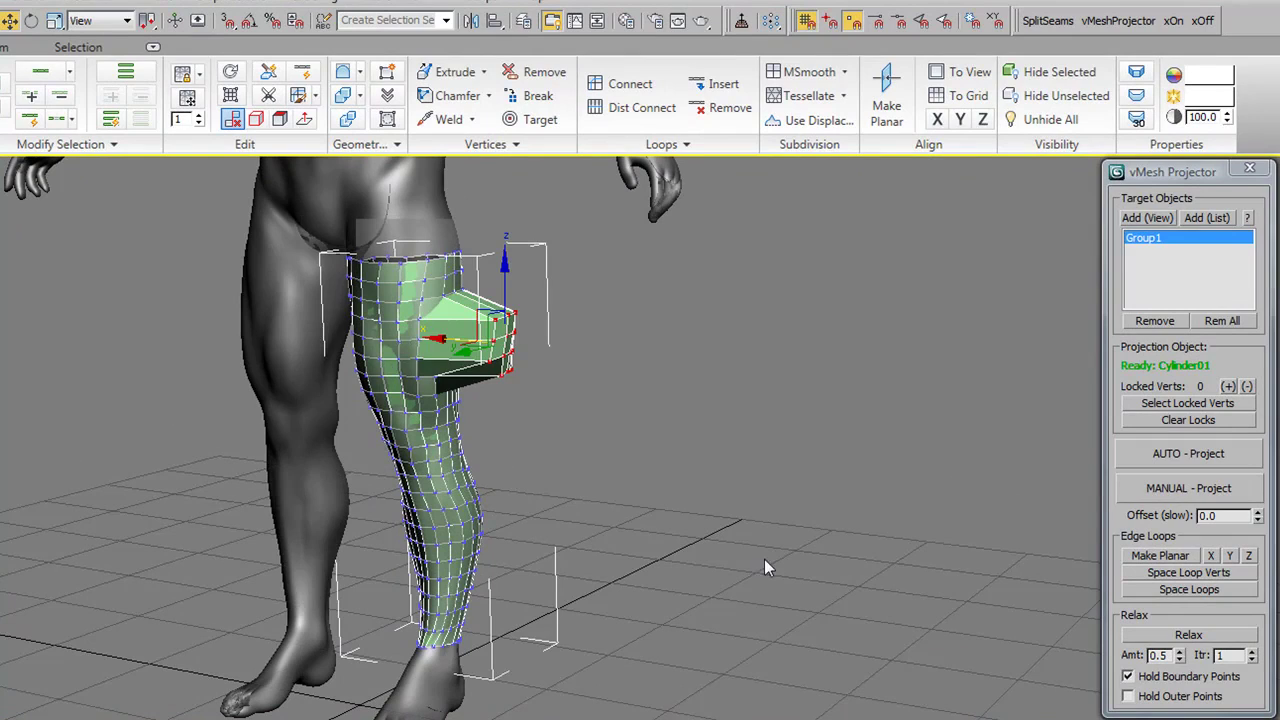
- Snap the displaced vertices back onto the leg with MANUAL - Project, and turn AUTO - Project back on
click(1168, 490)
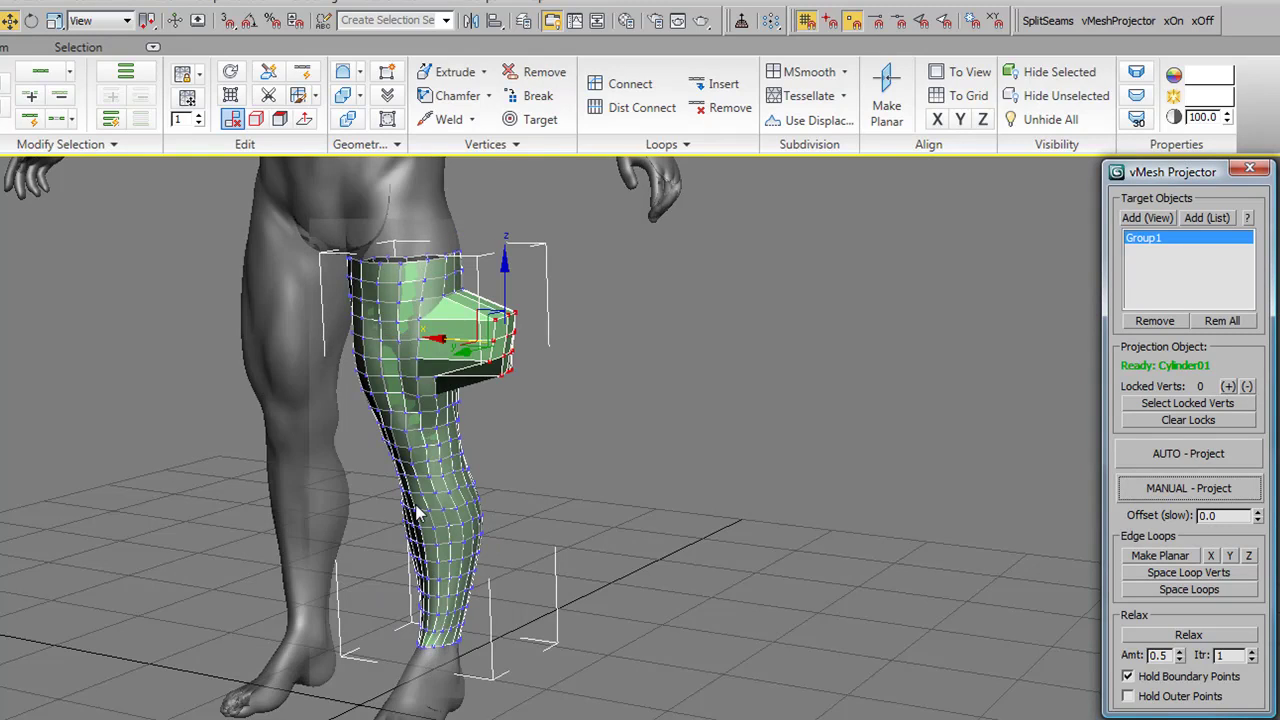
alt+middle_drag(420, 510, 644, 540)
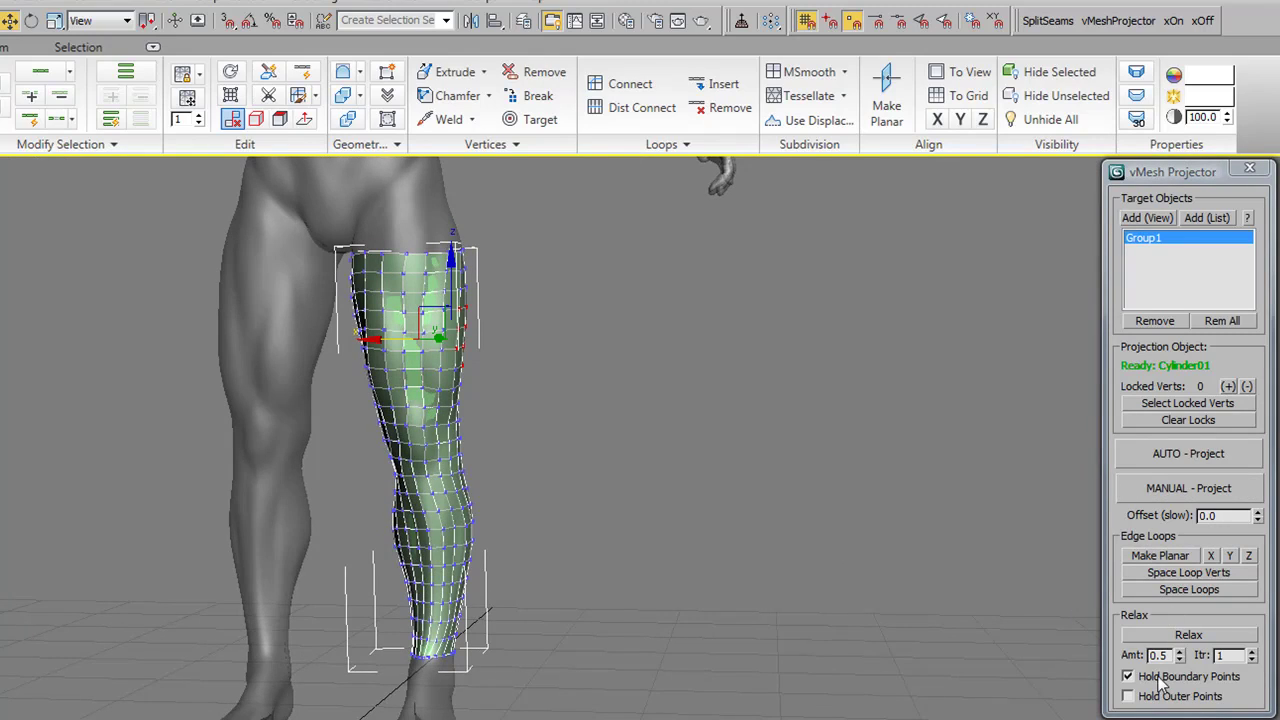
click(1136, 455)
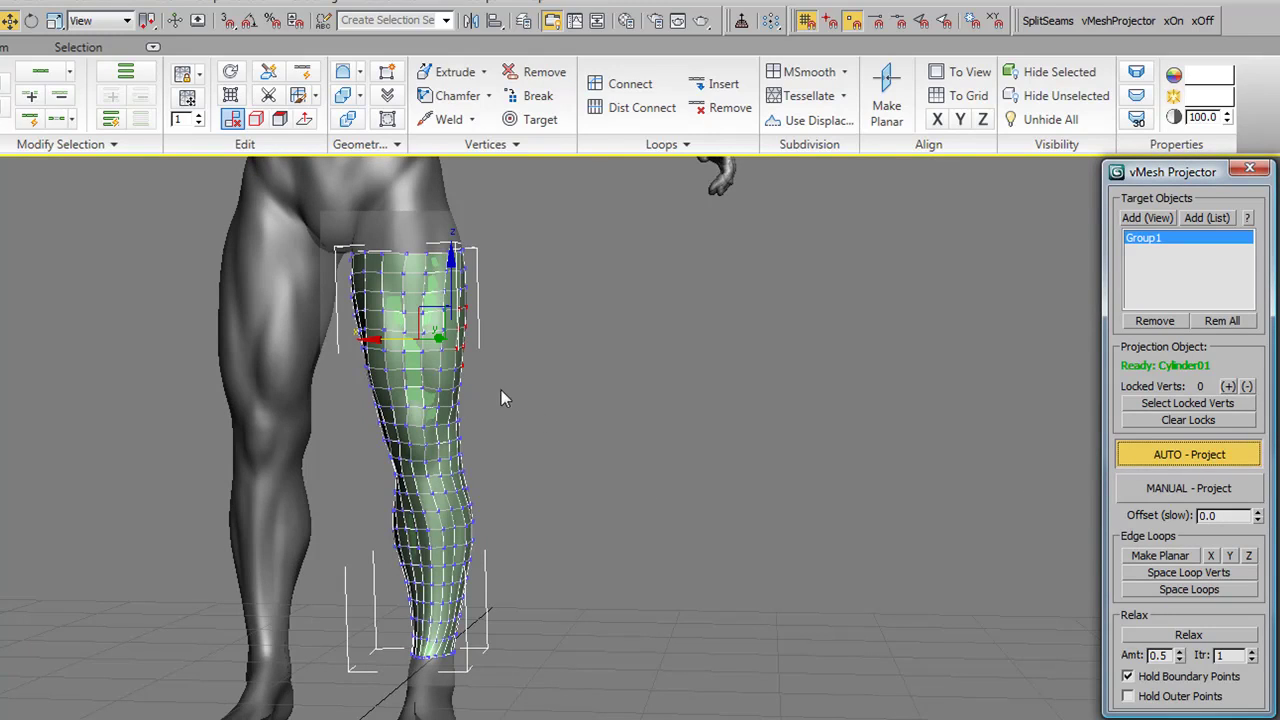
- Select the vertices just above the knee and enable Soft Selection with a reduced falloff
drag(526, 386, 384, 446)
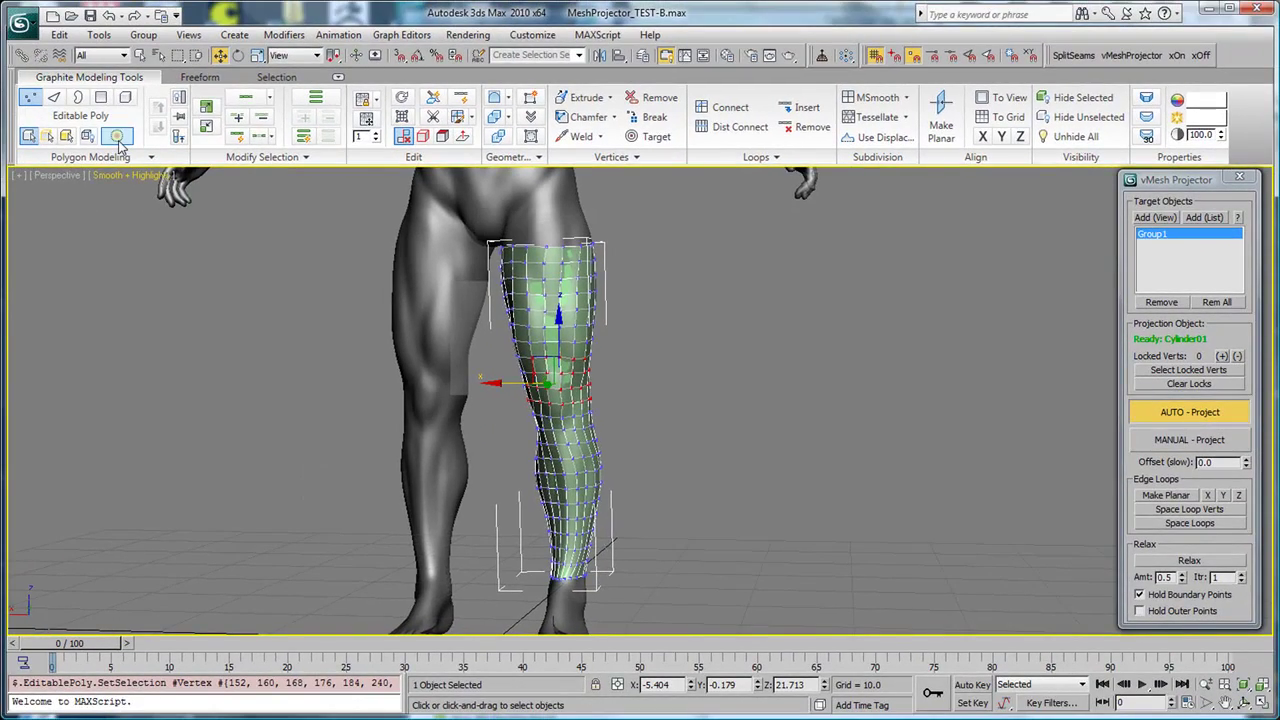
click(114, 135)
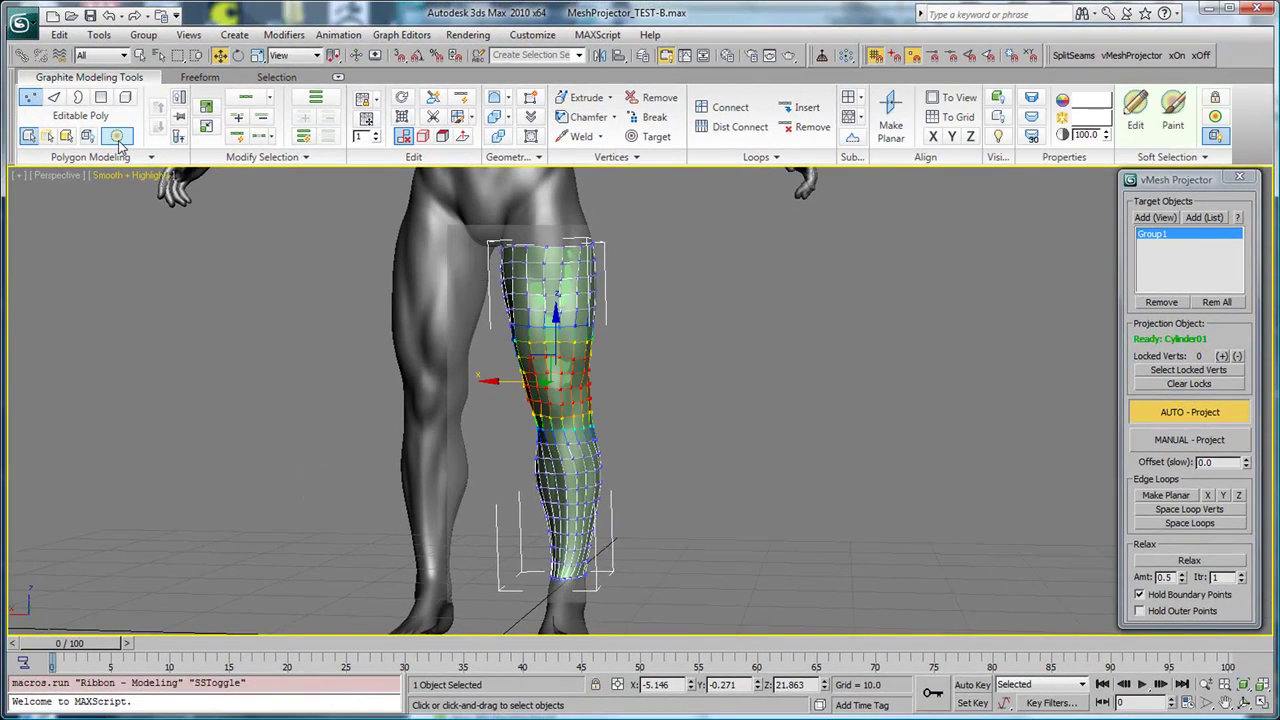
click(1180, 158)
drag(1213, 176, 1210, 168)
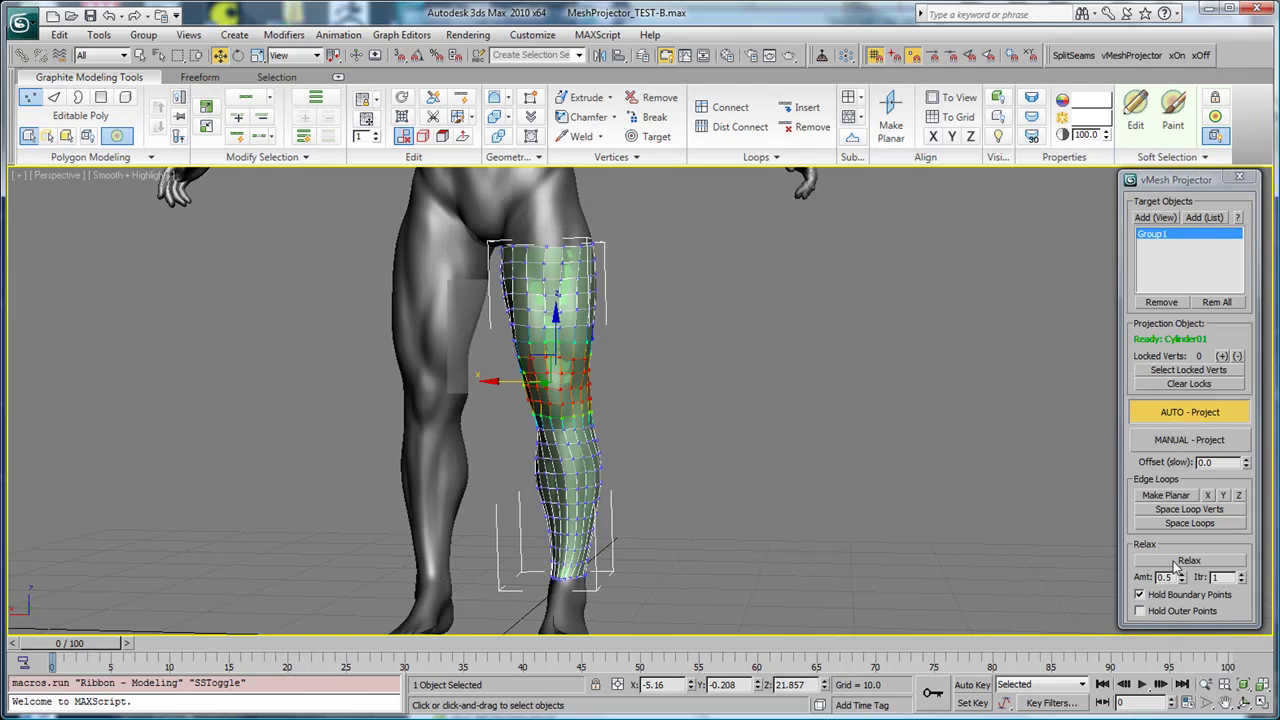
- Relax the soft-selected vertices around the knee twice and check the mesh flow
click(1176, 564)
click(1176, 564)
alt+middle_drag(658, 455, 640, 430)
scroll(450, 456, up, 4)
scroll(640, 430, down, 4)
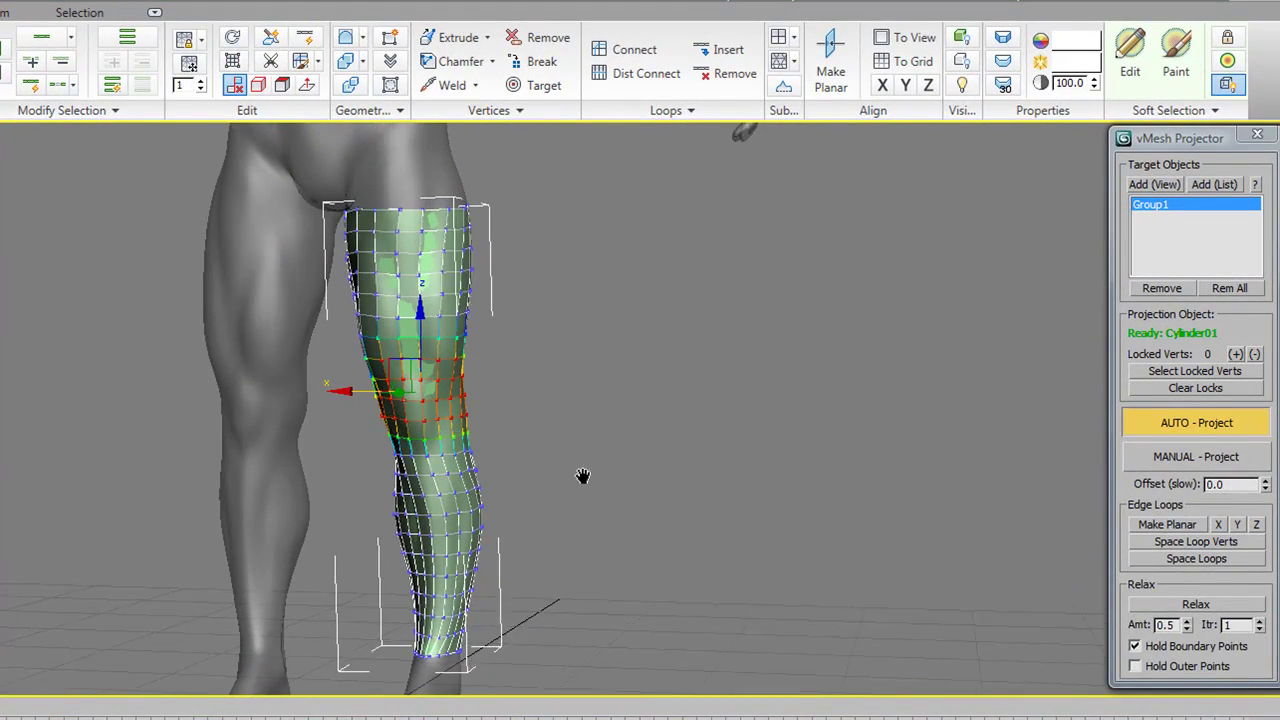
middle_drag(583, 480, 610, 462)
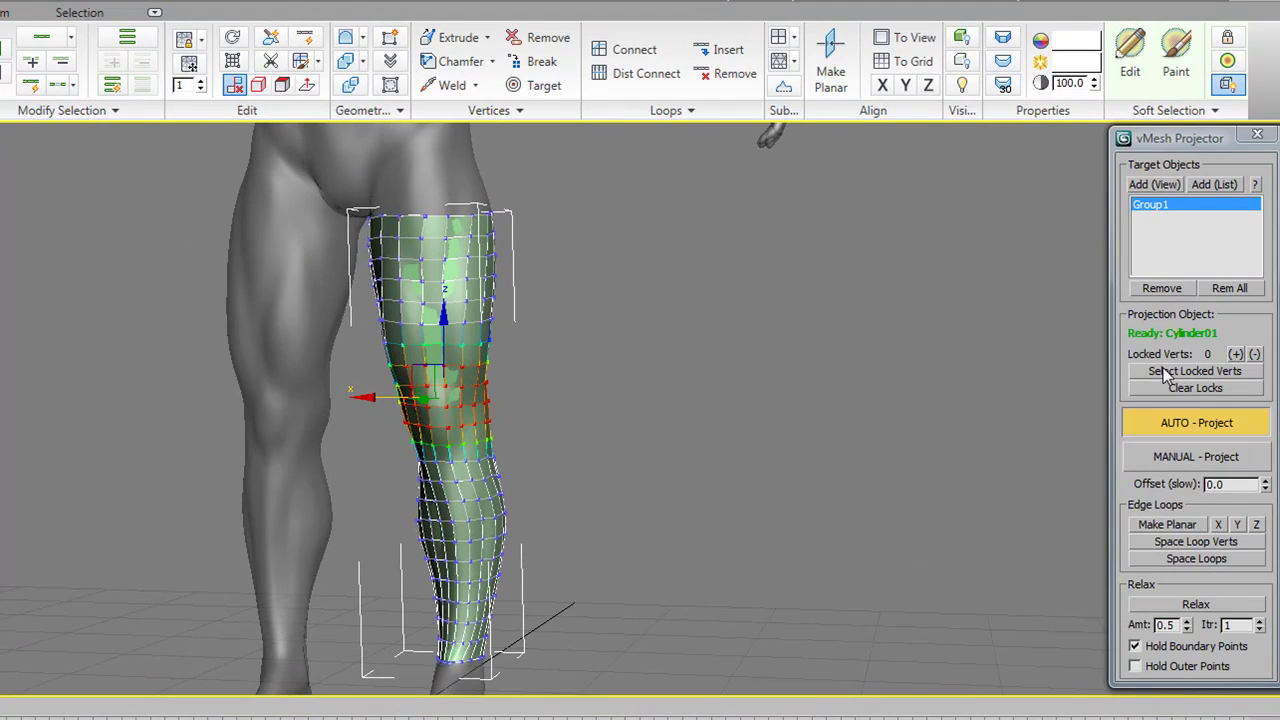
- Turn off AUTO - Project, leave vertex editing, and move the whole leg mesh sideways clear of the figure
click(1148, 422)
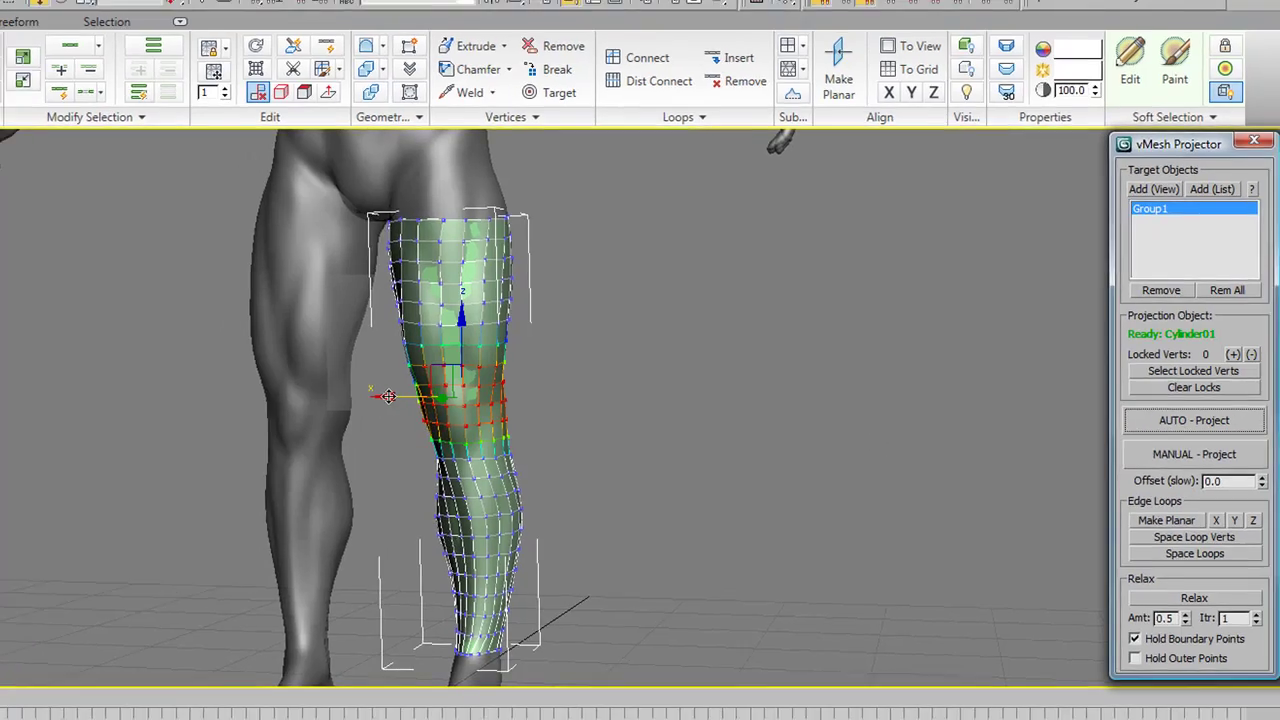
key(1)
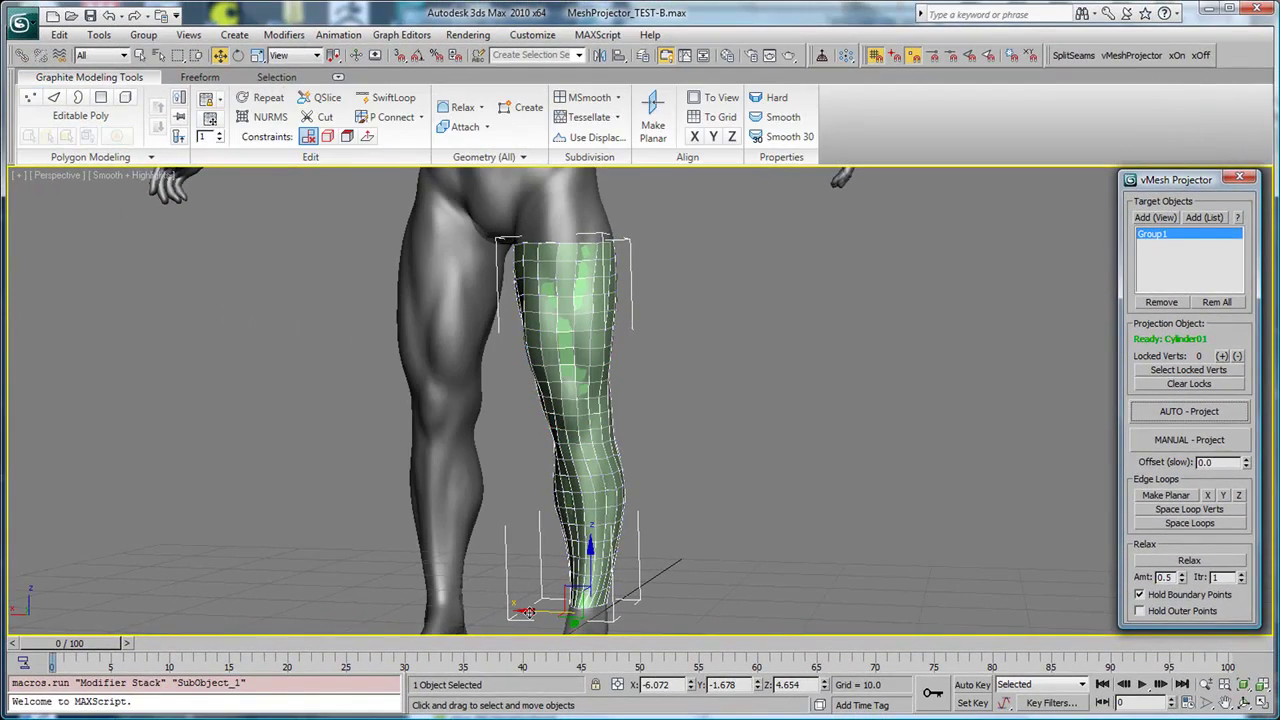
drag(527, 612, 688, 627)
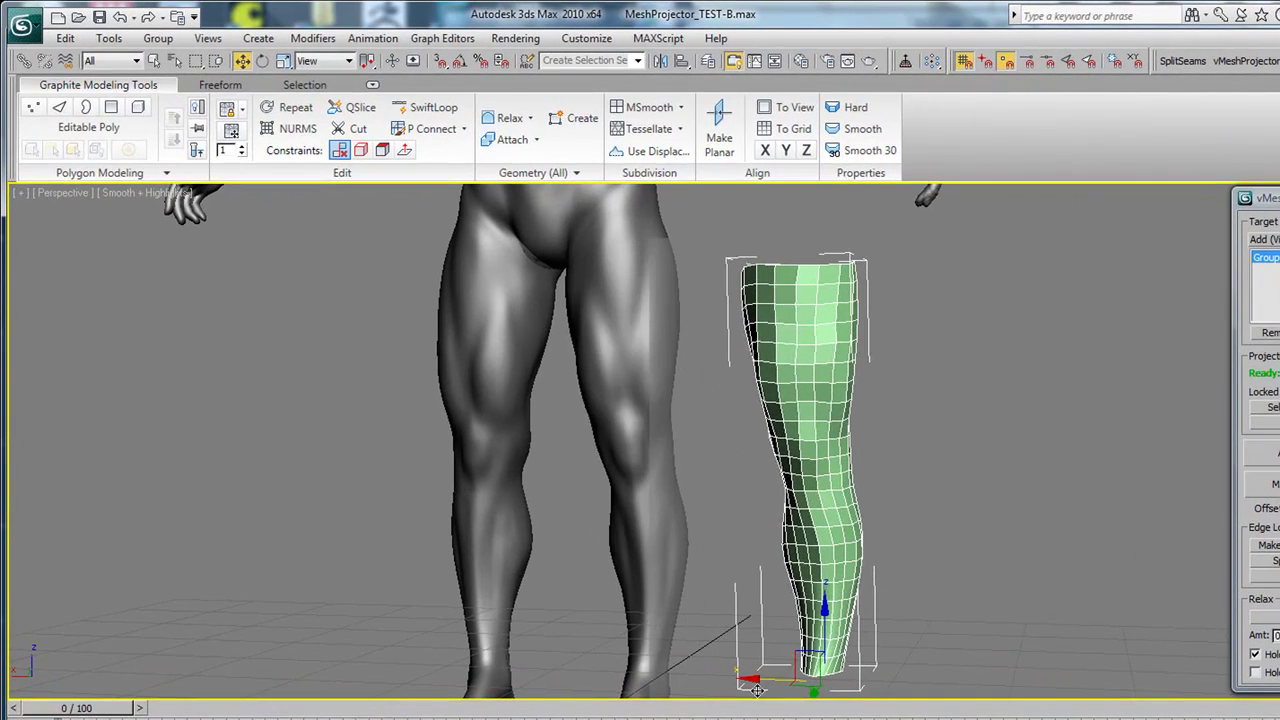
middle_drag(715, 528, 621, 526)
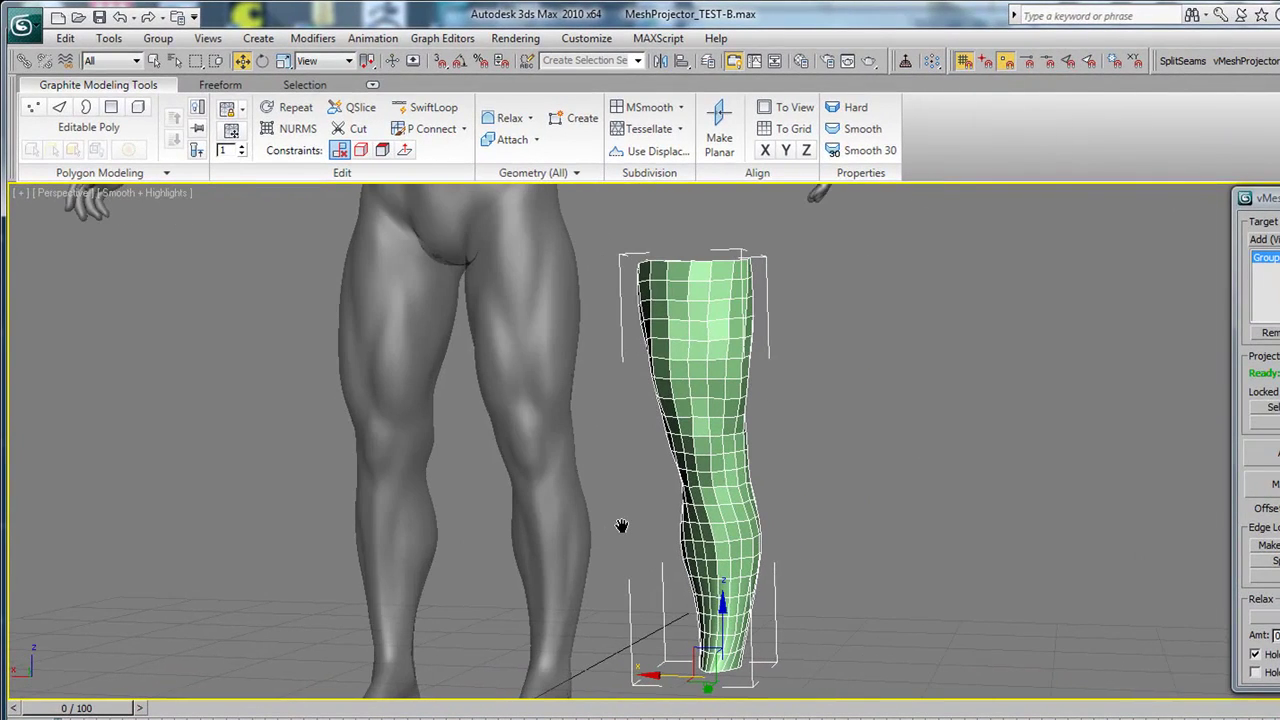
- Apply Smooth to the leg mesh, deselect it, and view the finished surface beside the figure
click(858, 129)
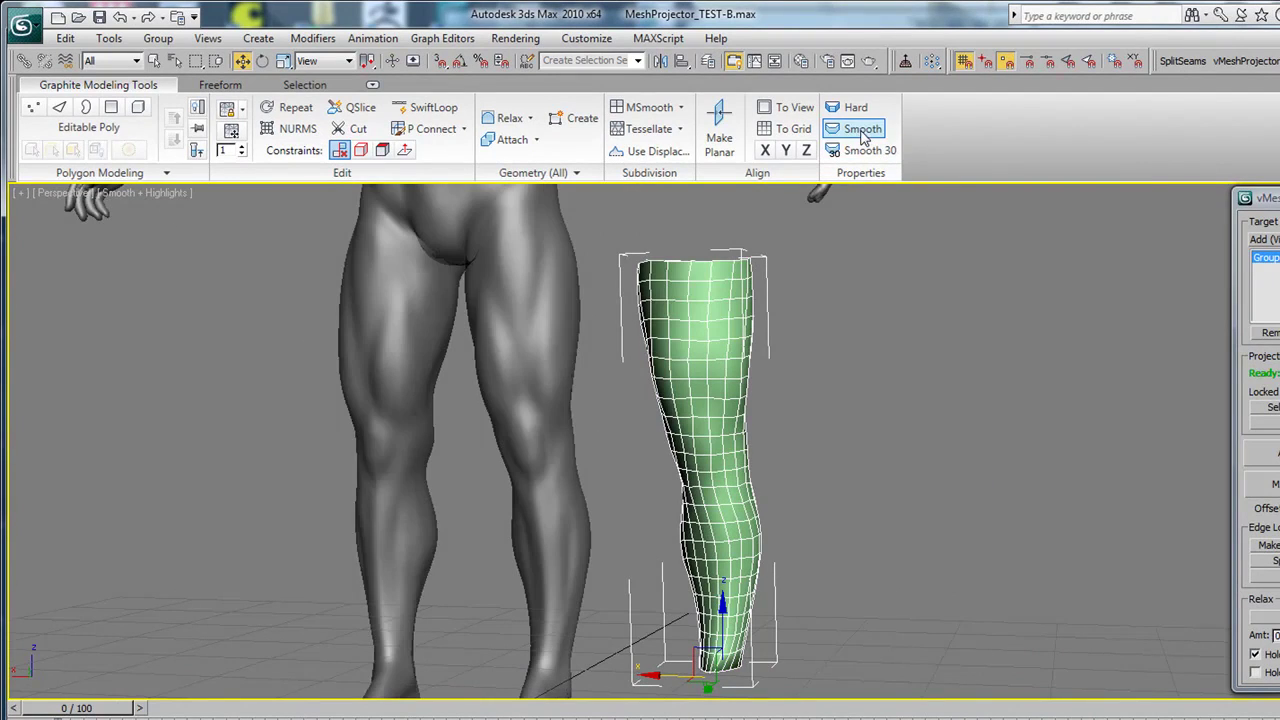
click(849, 570)
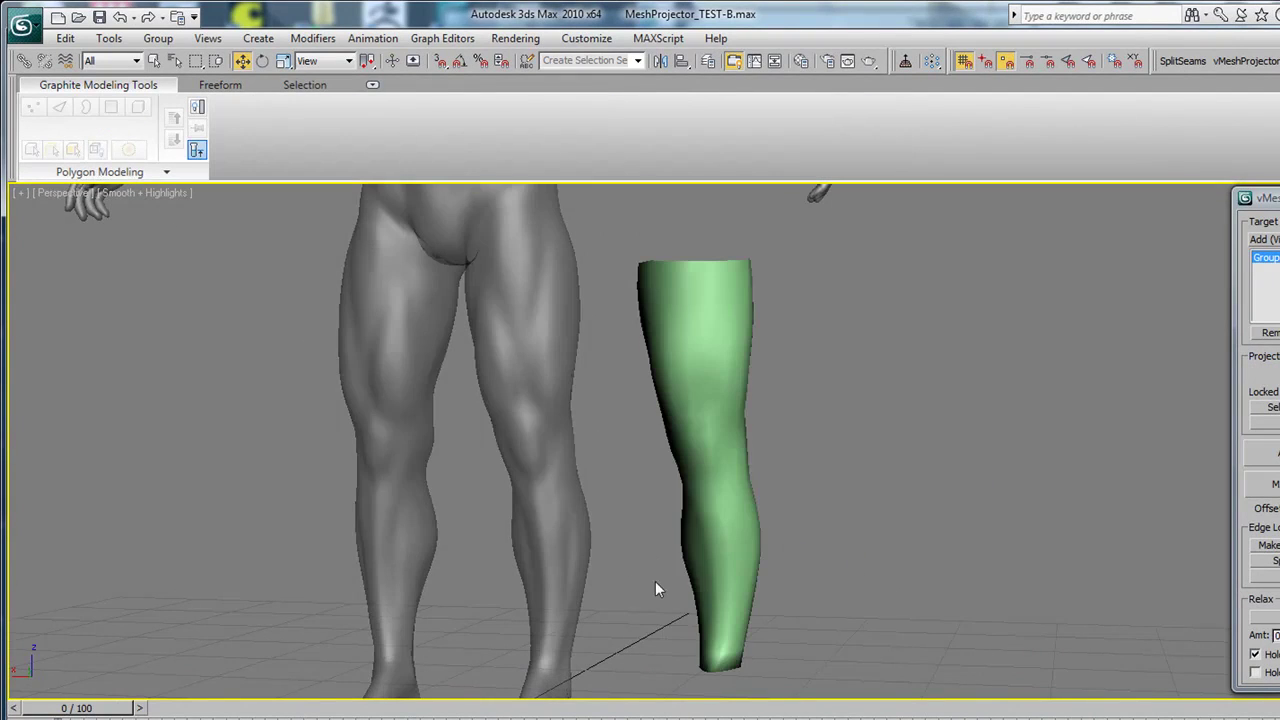
alt+middle_drag(619, 580, 686, 594)
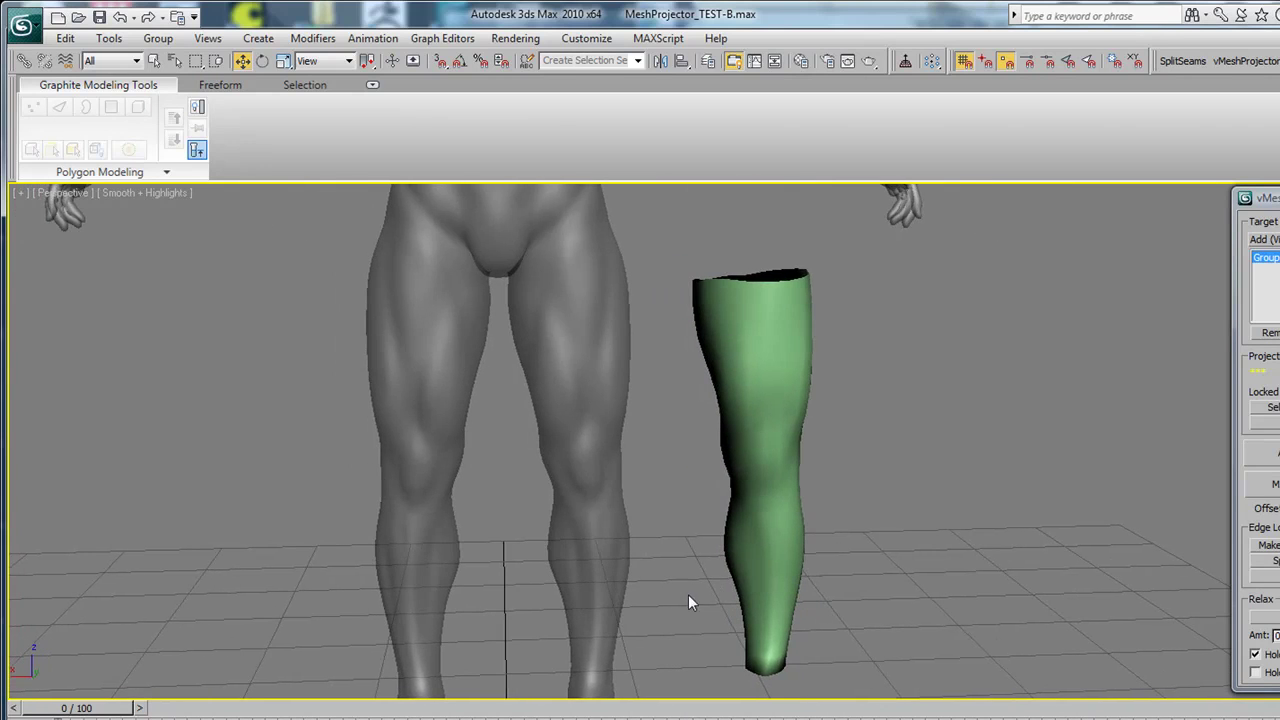